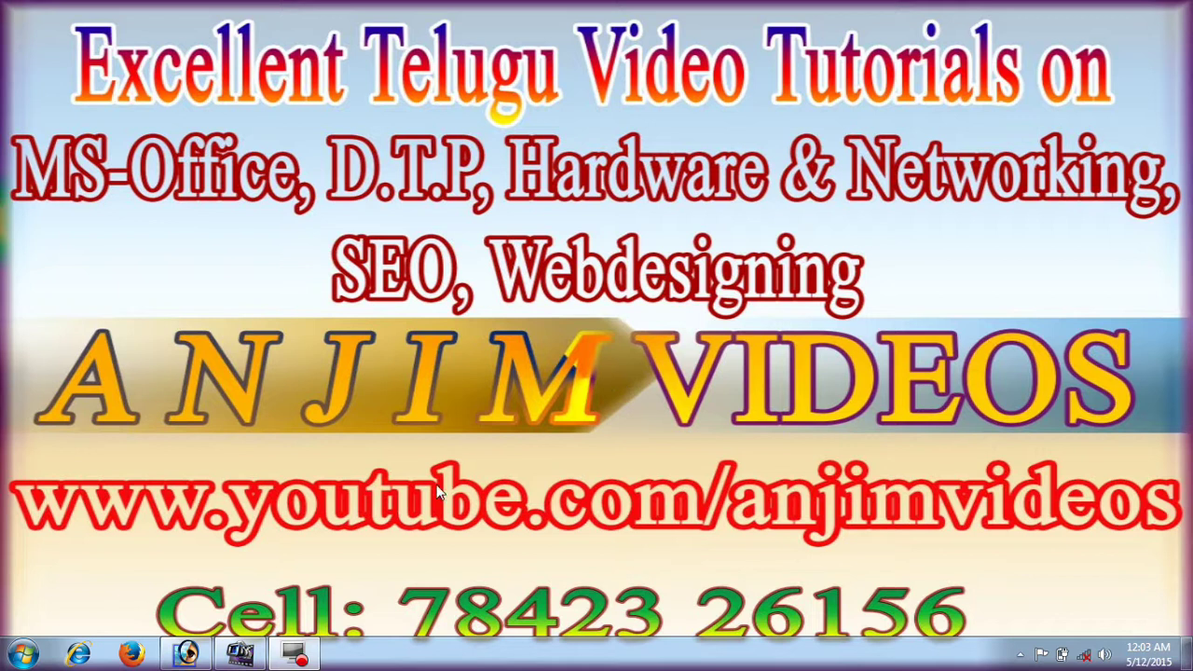
Restore the minimized Photoshop window from the taskbar
{"action": "left_click", "coordinate": [187, 654]}
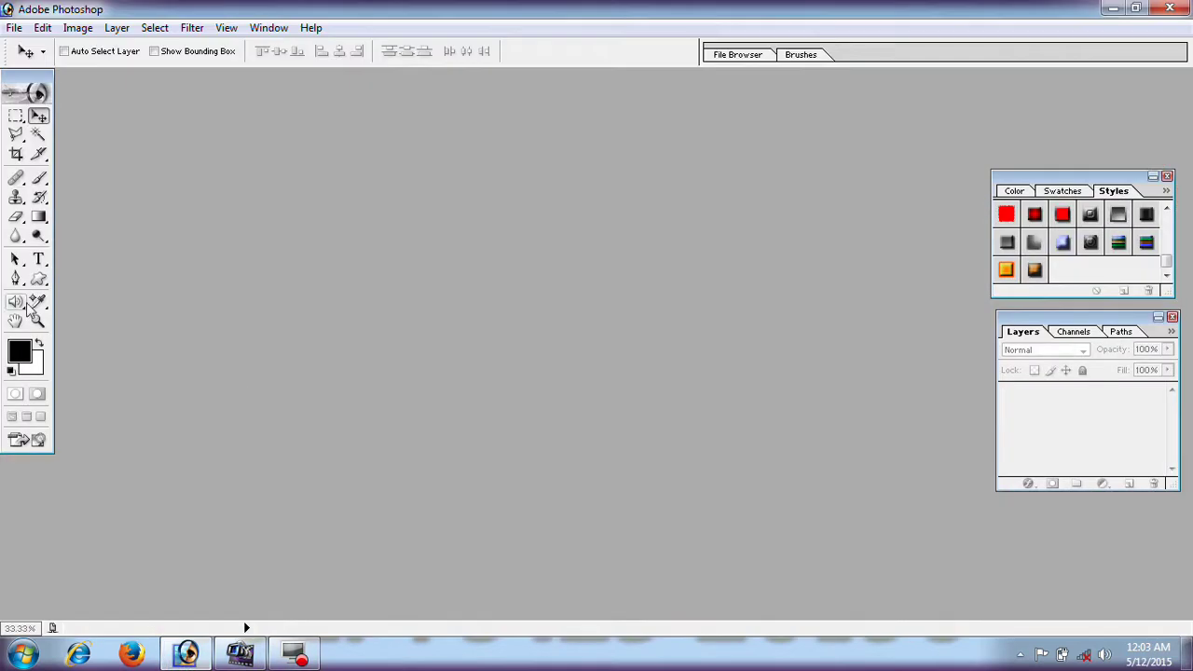
Preview several portrait photos in the Open dialog and open one of them
{"action": "double_click", "coordinate": [233, 255]}
{"action": "left_click", "coordinate": [692, 296]}
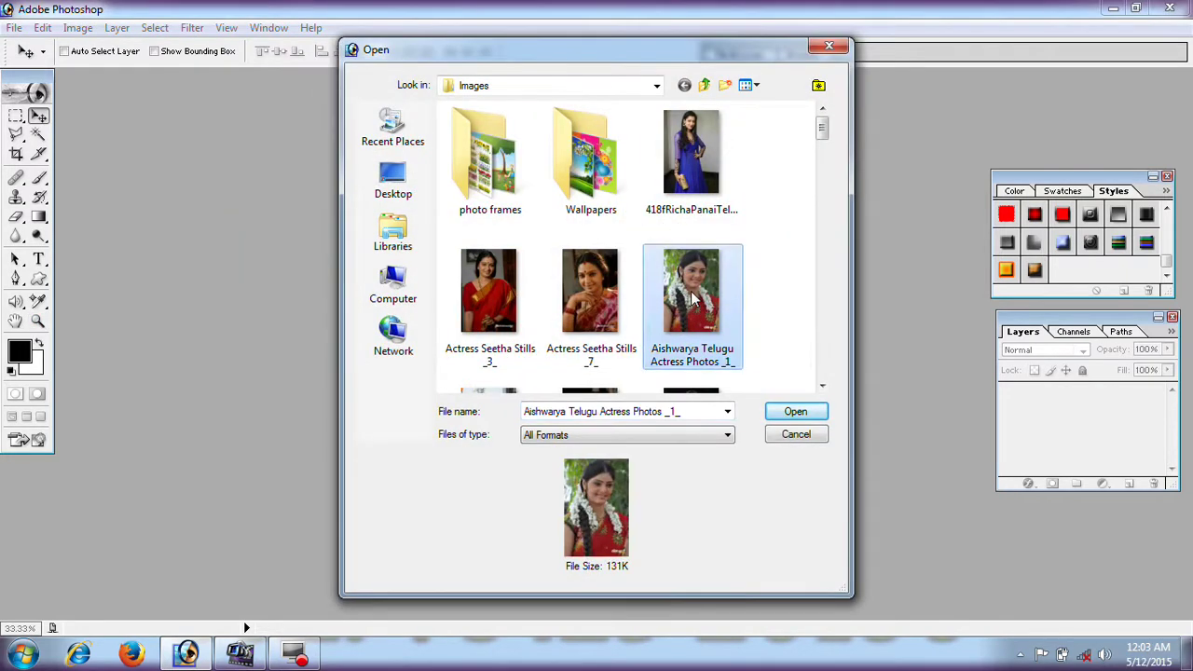
{"action": "key", "text": "Down"}
{"action": "key", "text": "Down"}
{"action": "key", "text": "Down"}
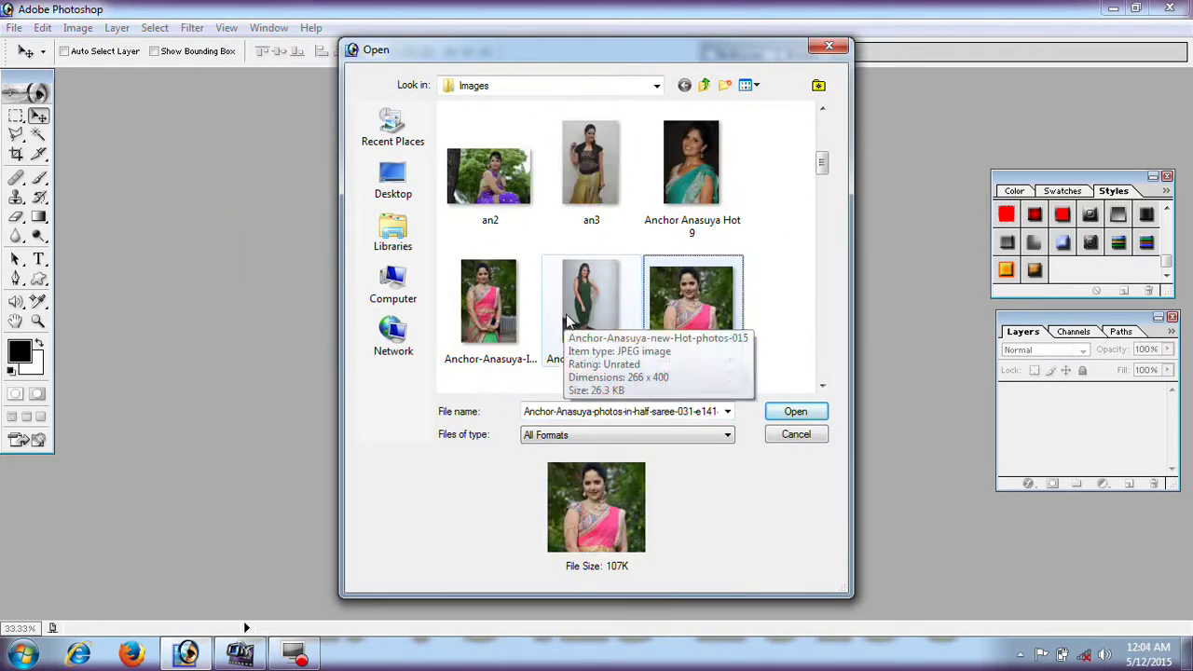
{"action": "key", "text": "Down"}
{"action": "key", "text": "Down"}
{"action": "left_click", "coordinate": [595, 229]}
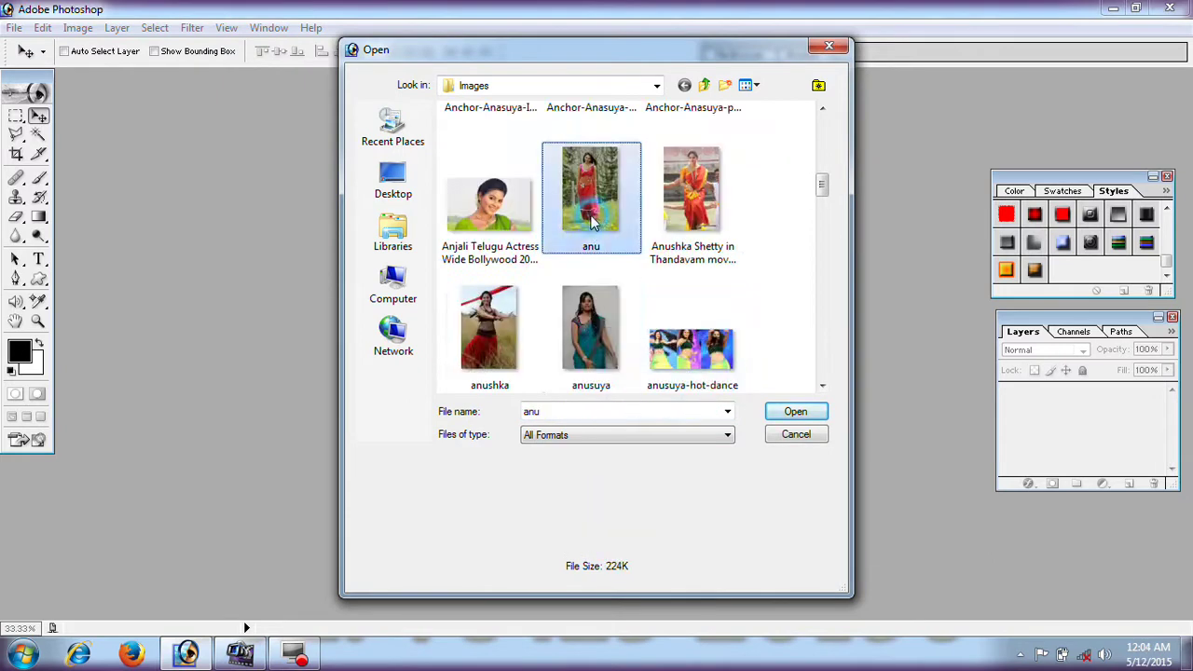
{"action": "mouse_move", "coordinate": [690, 350]}
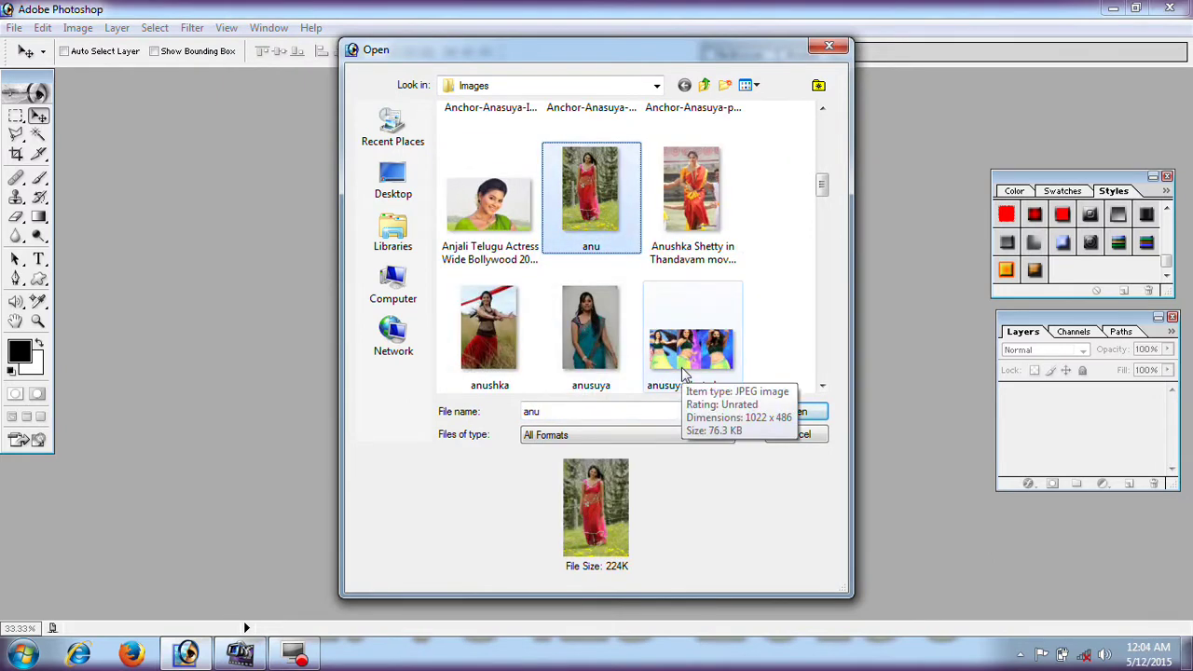
{"action": "key", "text": "Return"}
Open the portrait of the woman in the orange sari and maximize its document window
{"action": "double_click", "coordinate": [527, 252]}
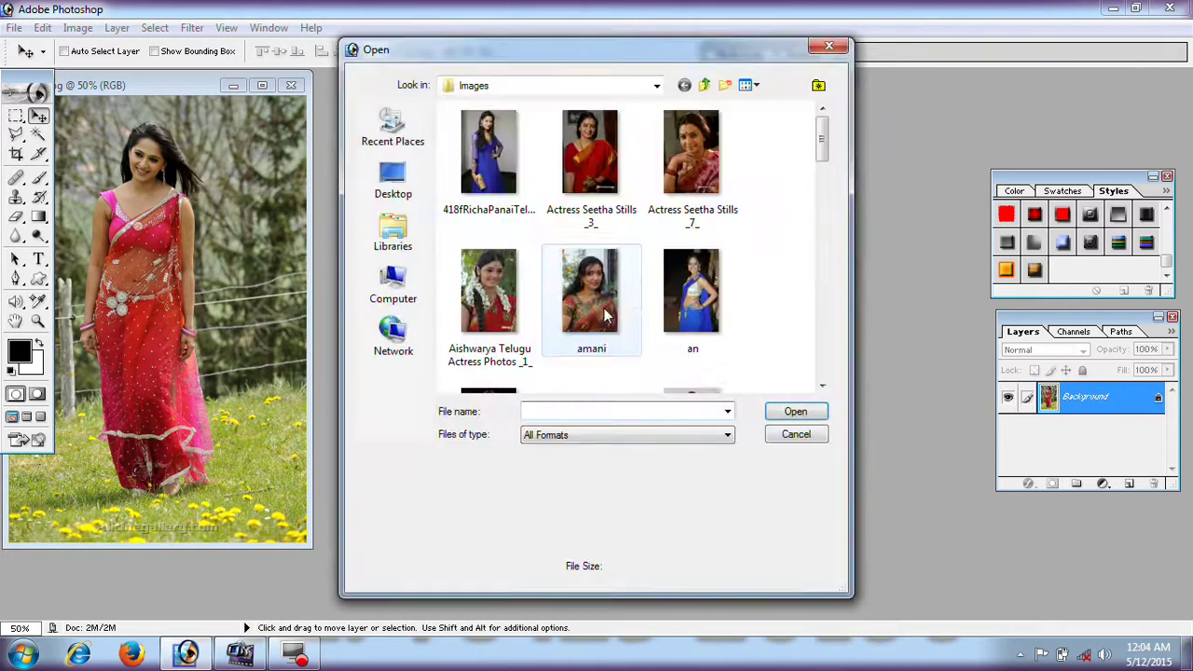
{"action": "left_click", "coordinate": [604, 316]}
{"action": "scroll", "coordinate": [604, 317], "scroll_direction": "down", "scroll_amount": 2}
{"action": "scroll", "coordinate": [604, 317], "scroll_direction": "down", "scroll_amount": 3}
{"action": "scroll", "coordinate": [604, 317], "scroll_direction": "down", "scroll_amount": 10}
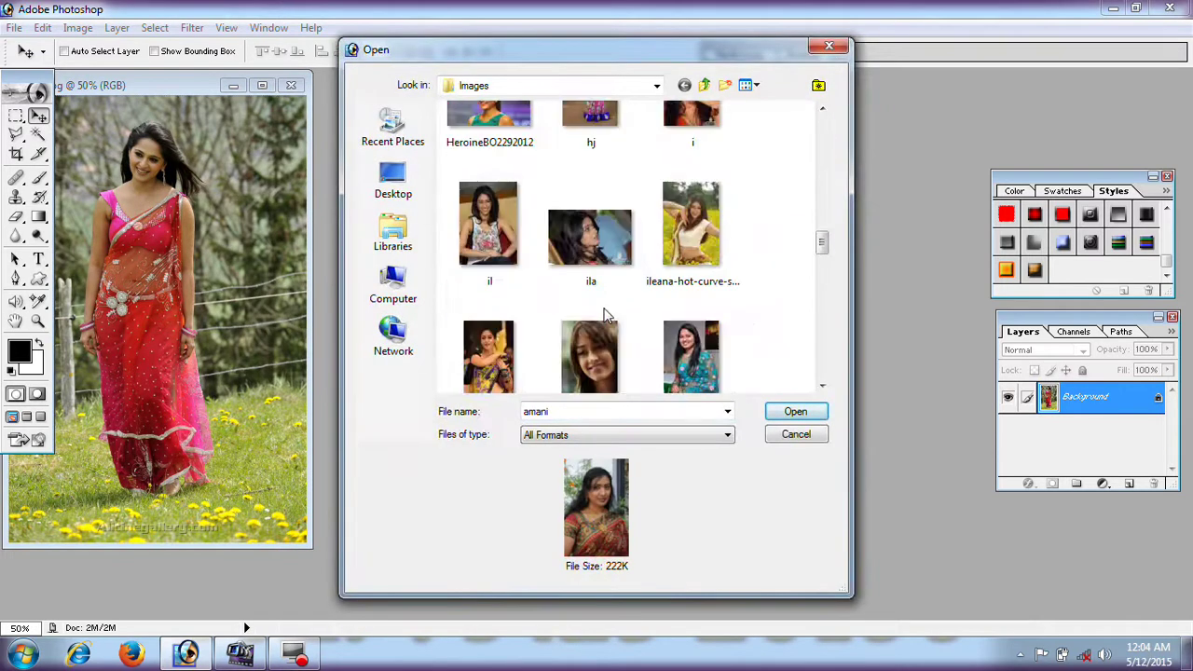
{"action": "scroll", "coordinate": [603, 316], "scroll_direction": "down", "scroll_amount": 5}
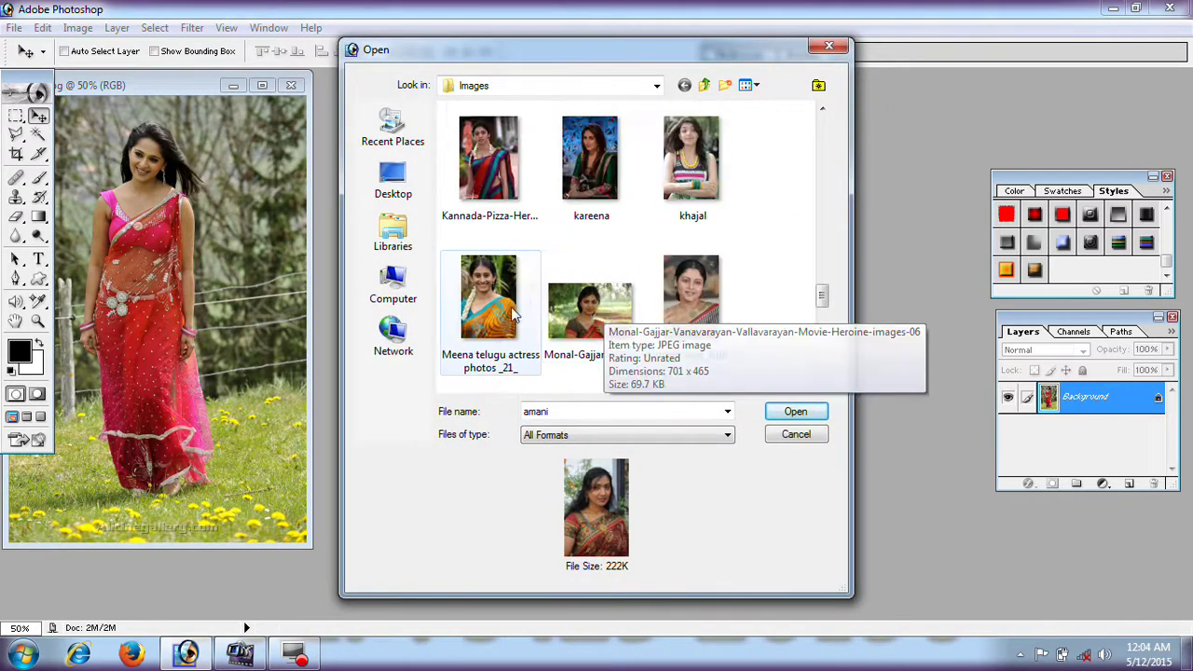
{"action": "double_click", "coordinate": [504, 311]}
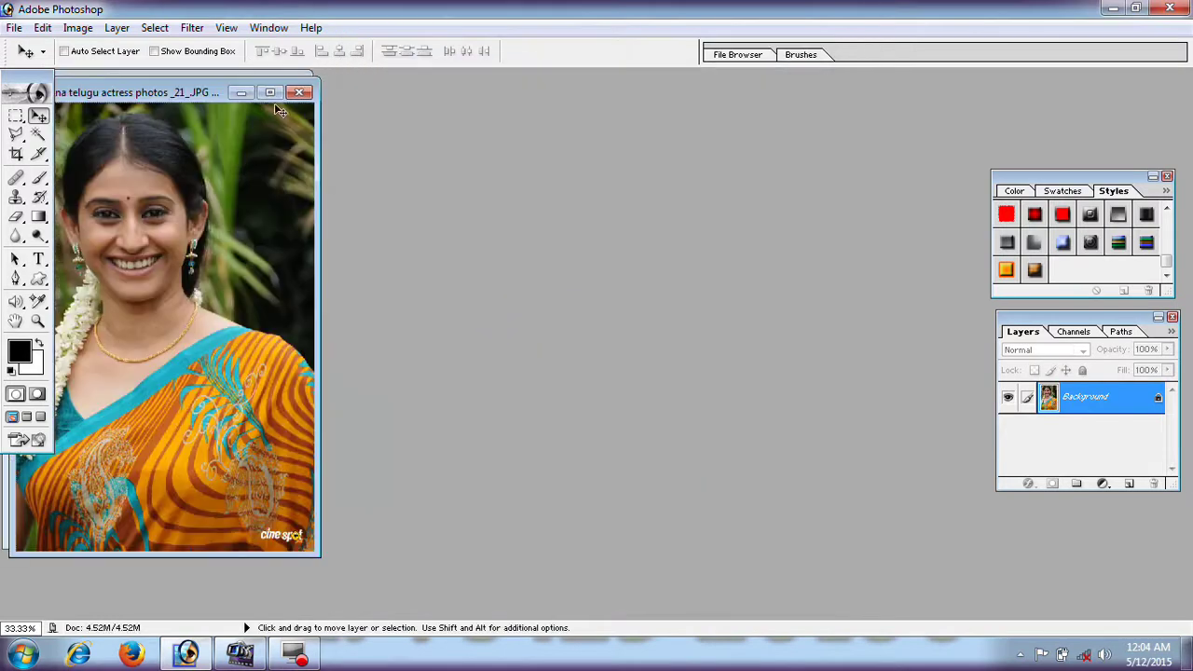
{"action": "left_click", "coordinate": [269, 92]}
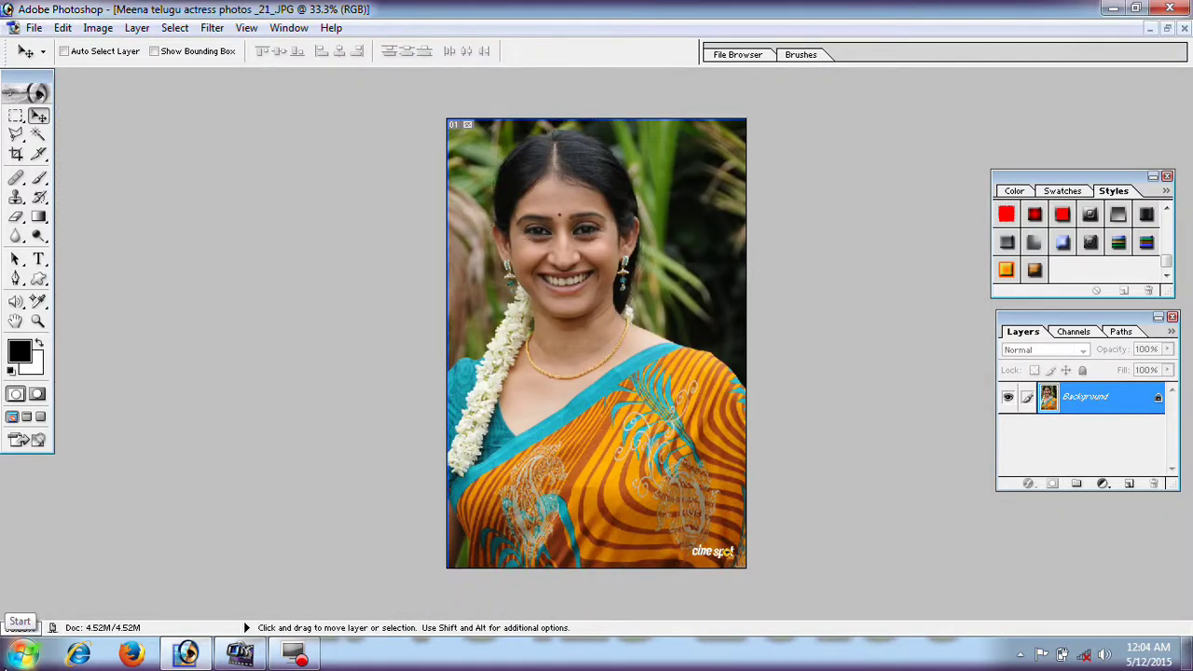
Zoom in, undo a trial brush stroke over the face and neck, and enter Quick Mask mode
{"action": "key", "text": "ctrl+plus"}
{"action": "key", "text": "ctrl+plus"}
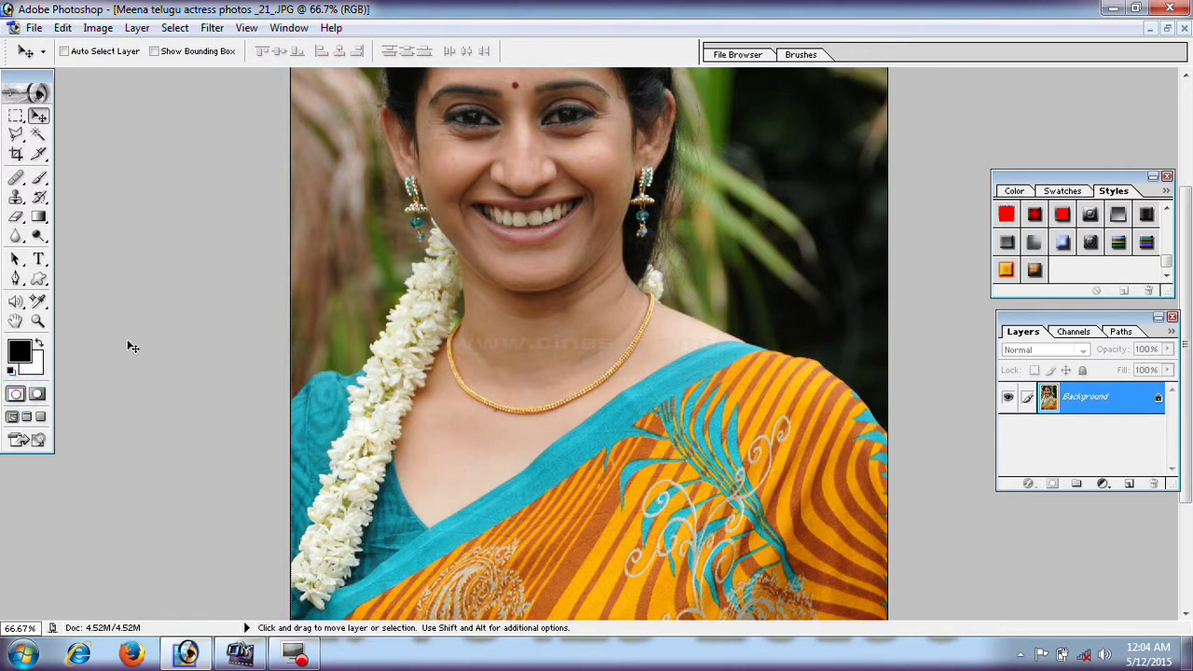
{"action": "left_click", "coordinate": [38, 178]}
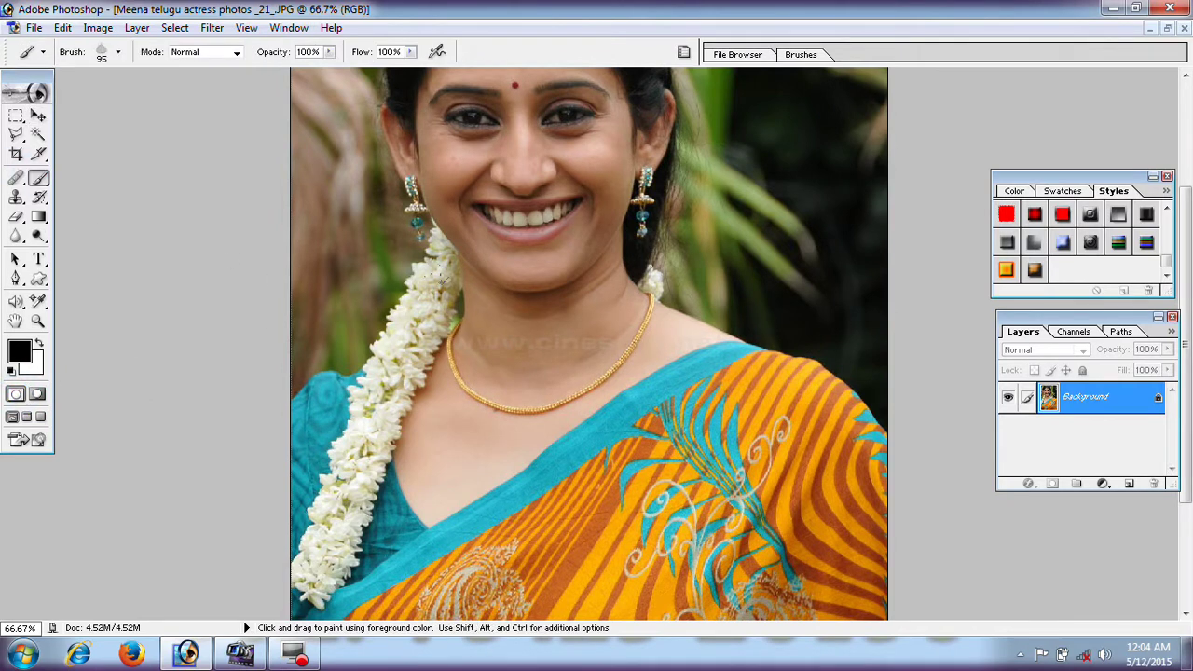
{"action": "left_click_drag", "start_coordinate": [456, 401], "coordinate": [524, 311]}
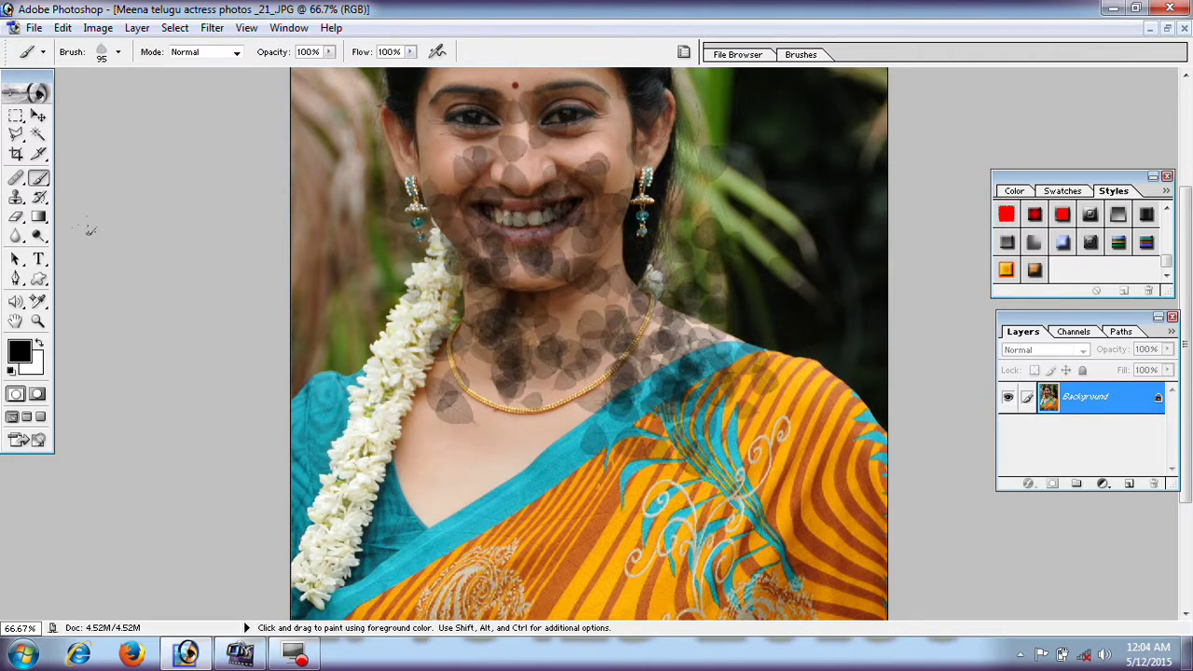
{"action": "key", "text": "ctrl+z"}
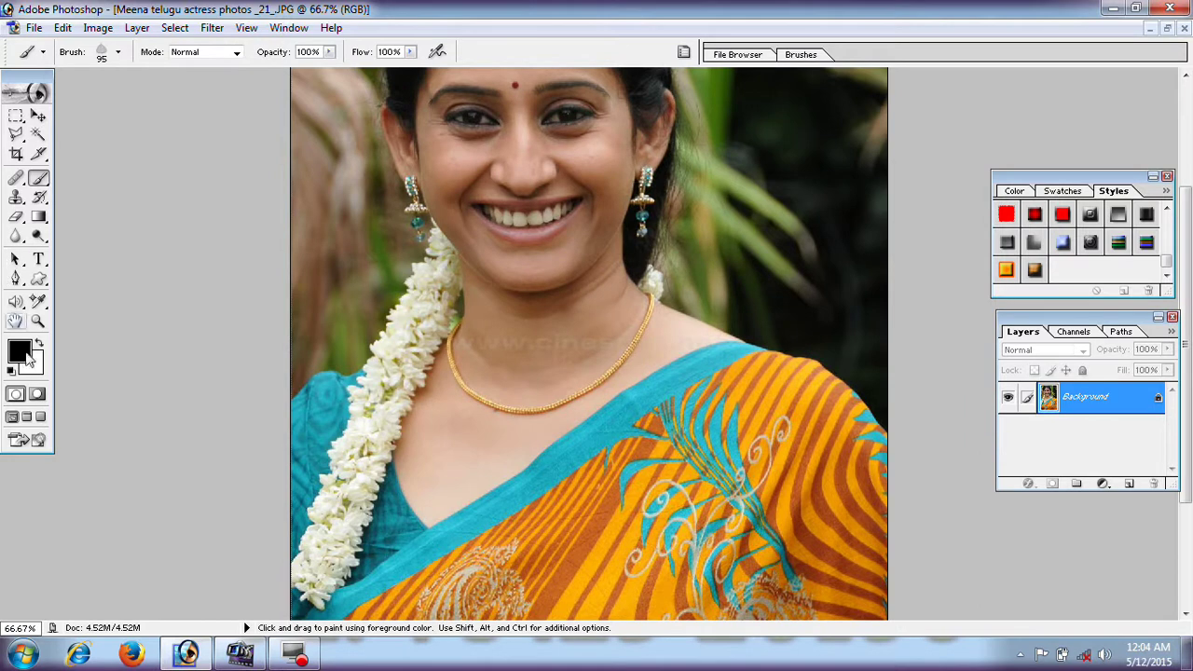
{"action": "left_click", "coordinate": [37, 395]}
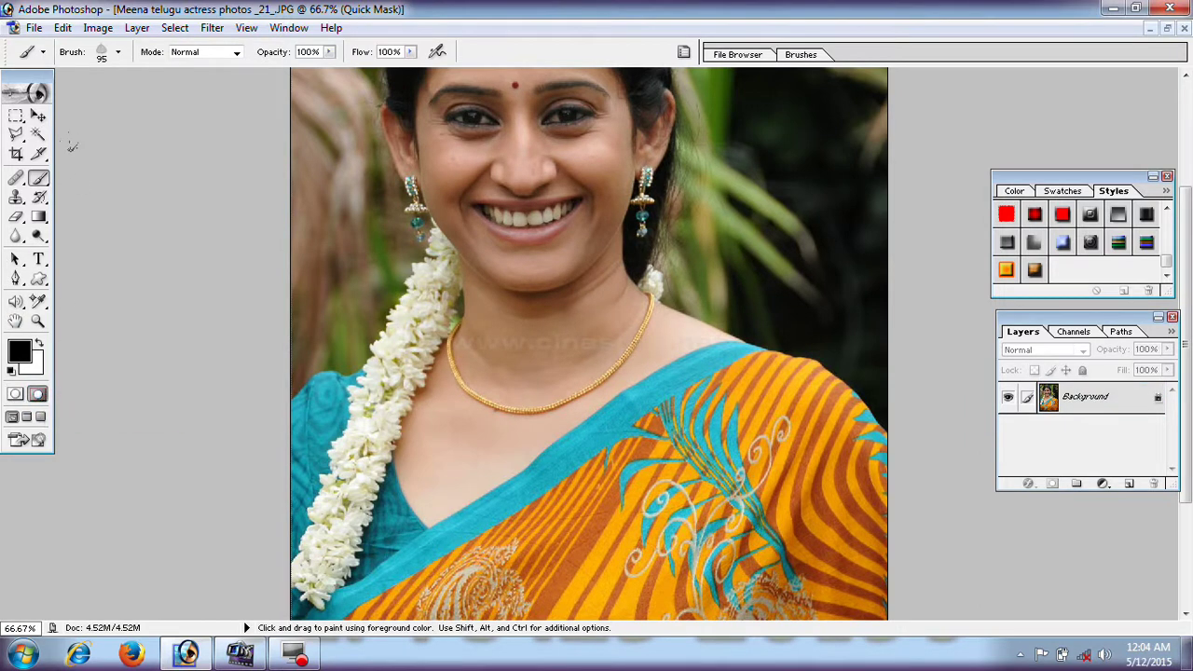
Pick the 21 px brush from the Brush preset picker
{"action": "scroll", "coordinate": [56, 331], "scroll_direction": "up", "scroll_amount": 1}
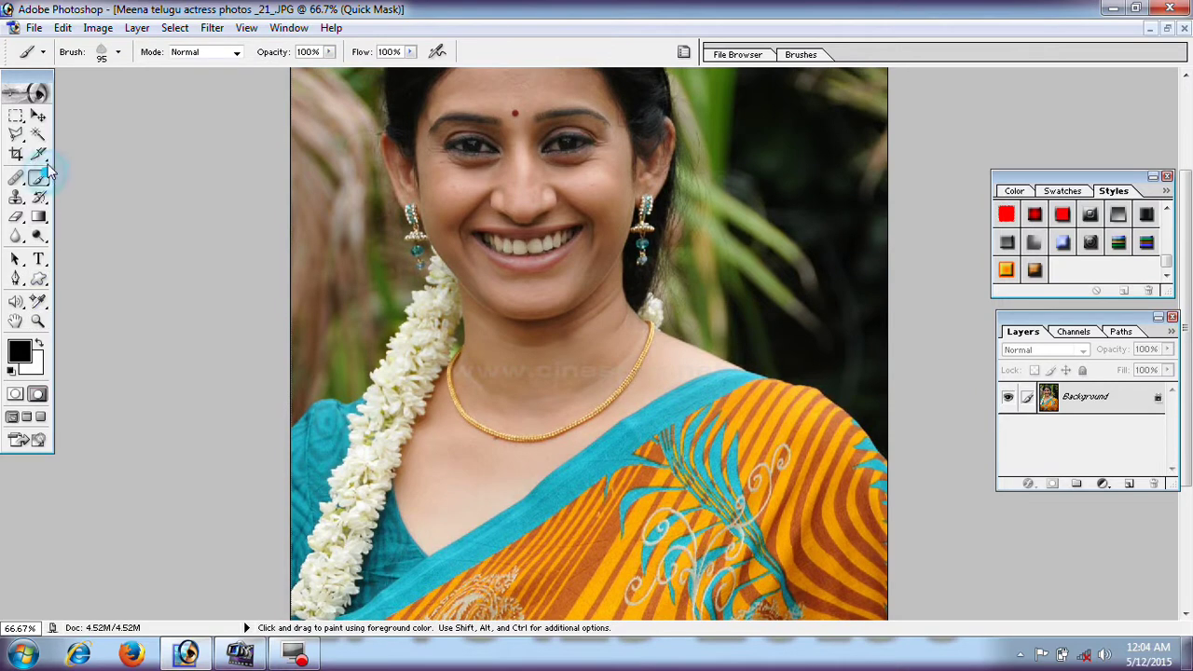
{"action": "left_click", "coordinate": [118, 52]}
{"action": "left_click", "coordinate": [190, 172]}
{"action": "left_click_drag", "start_coordinate": [191, 172], "coordinate": [191, 219]}
{"action": "left_click", "coordinate": [146, 206]}
{"action": "left_click", "coordinate": [446, 7]}
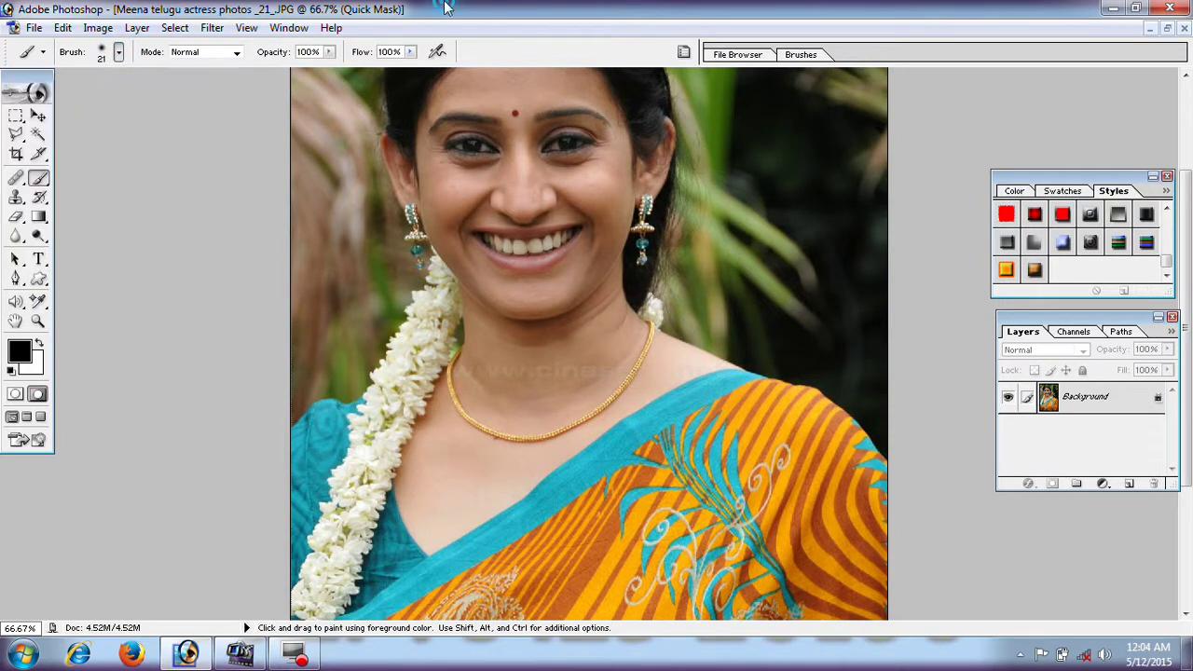
Bring the brush to 50 px and keep the Brush as the painting tool
{"action": "scroll", "coordinate": [452, 216], "scroll_direction": "up", "scroll_amount": 2}
{"action": "scroll", "coordinate": [451, 216], "scroll_direction": "up", "scroll_amount": 1}
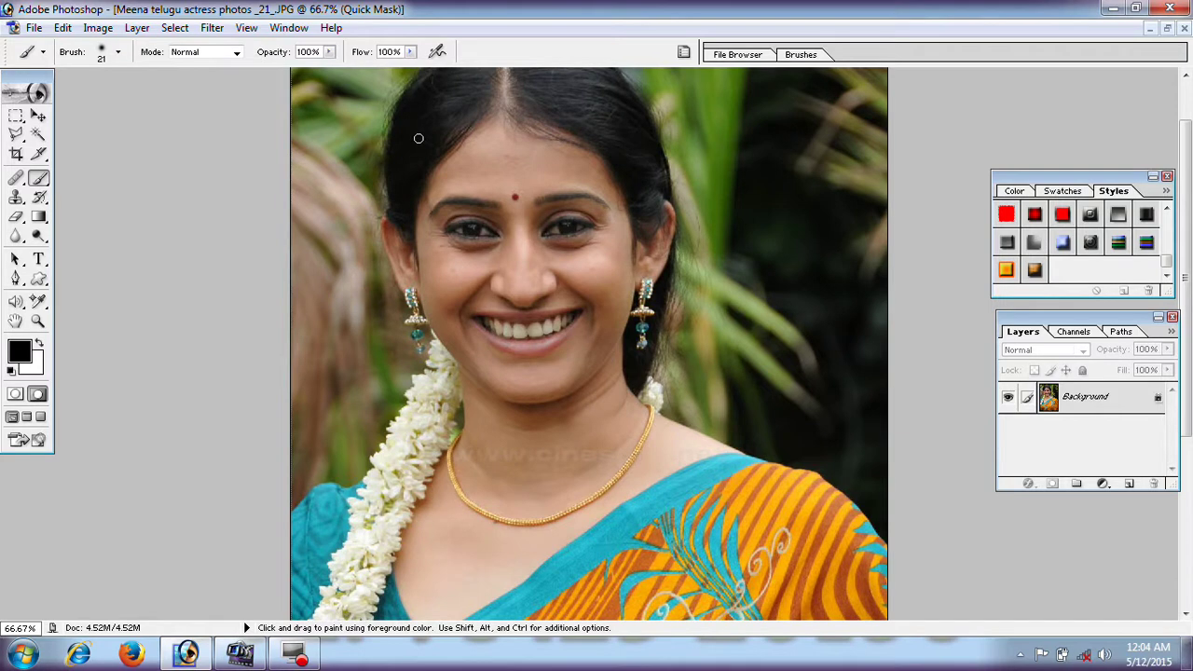
{"action": "scroll", "coordinate": [418, 137], "scroll_direction": "up", "scroll_amount": 1}
{"action": "scroll", "coordinate": [418, 138], "scroll_direction": "up", "scroll_amount": 1}
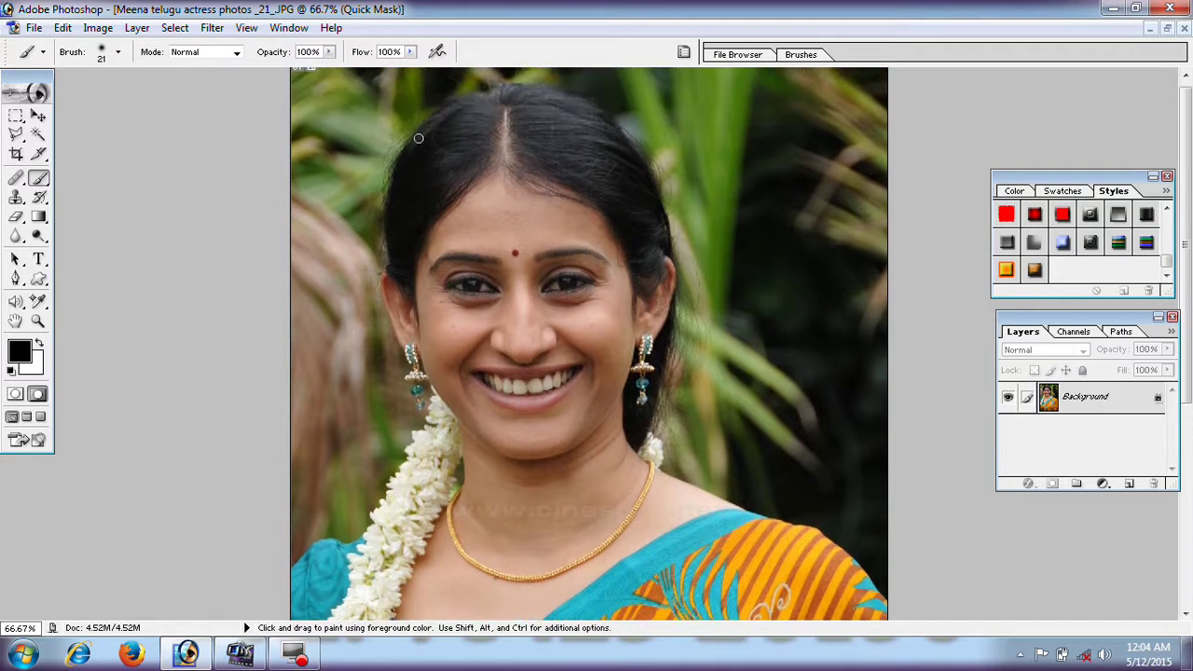
{"action": "scroll", "coordinate": [470, 183], "scroll_direction": "down", "scroll_amount": 3}
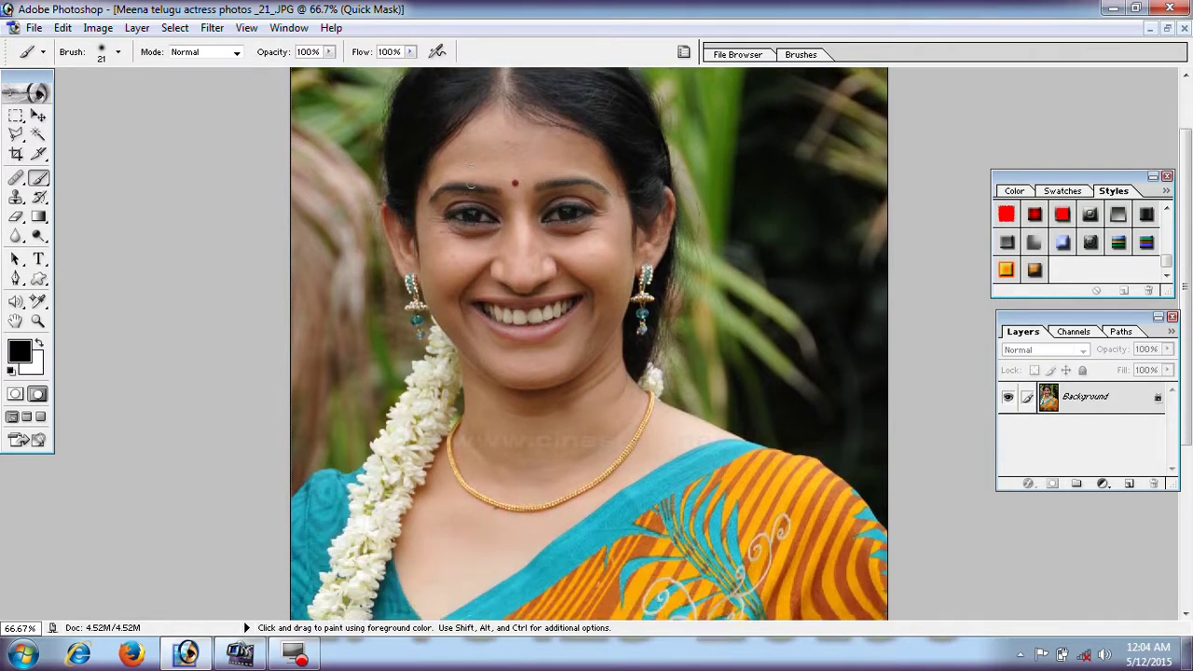
{"action": "scroll", "coordinate": [470, 183], "scroll_direction": "up", "scroll_amount": 3}
{"action": "scroll", "coordinate": [470, 184], "scroll_direction": "down", "scroll_amount": 1}
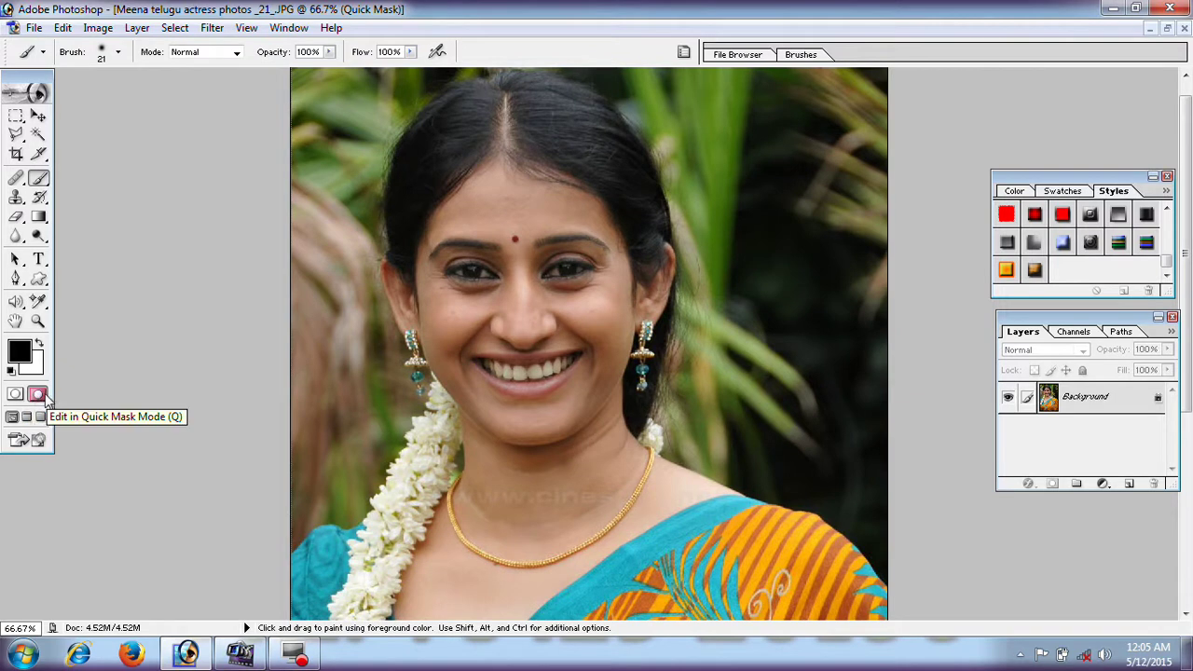
{"action": "left_click", "coordinate": [41, 179]}
{"action": "left_click", "coordinate": [75, 176]}
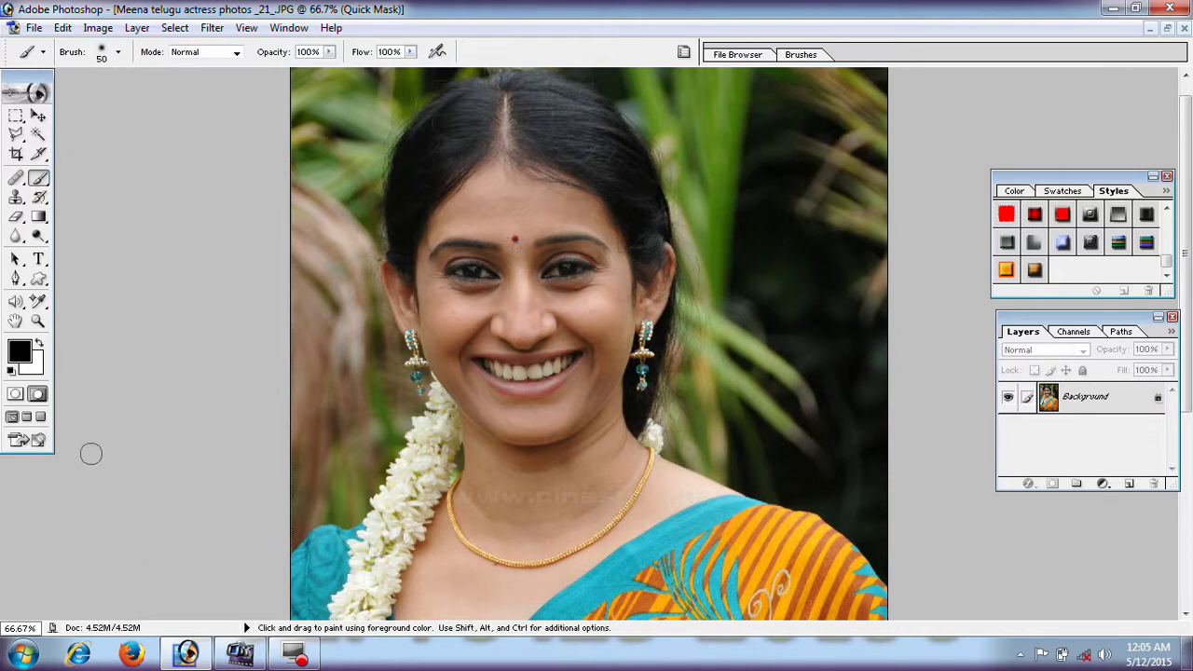
Zoom in on the eyes and paint over both pupils with a 10 px quick-mask brush
{"action": "key", "text": "ctrl+plus"}
{"action": "key", "text": "ctrl+plus"}
{"action": "key", "text": "ctrl+plus"}
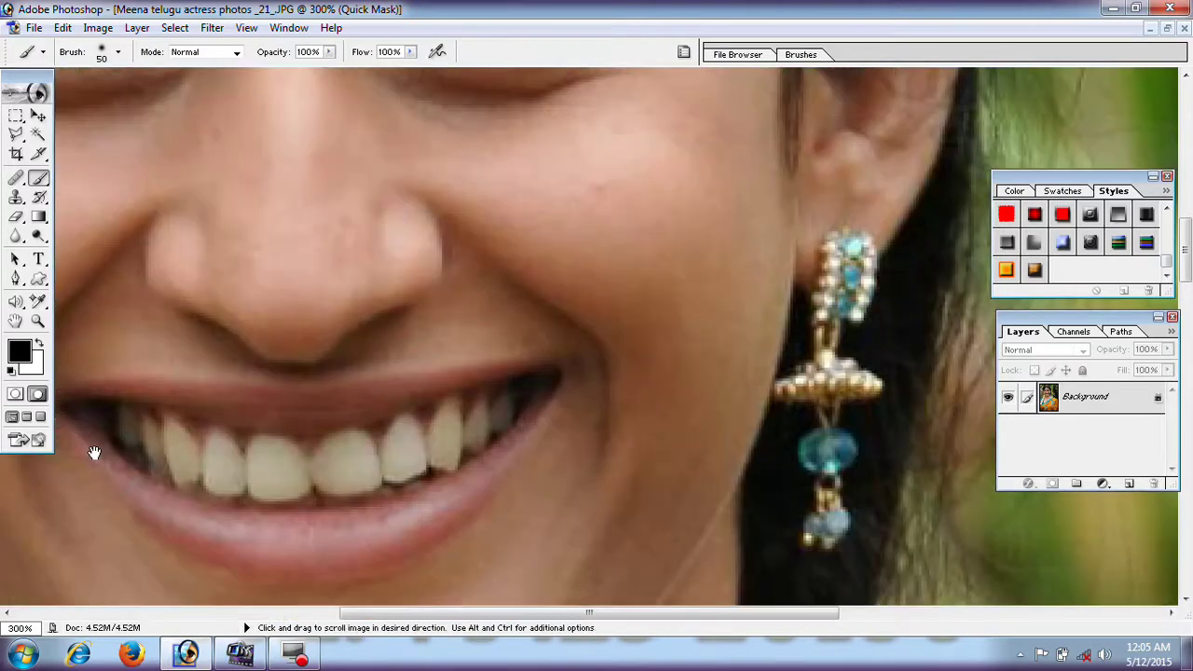
{"action": "left_click_drag", "start_coordinate": [323, 193], "coordinate": [466, 464]}
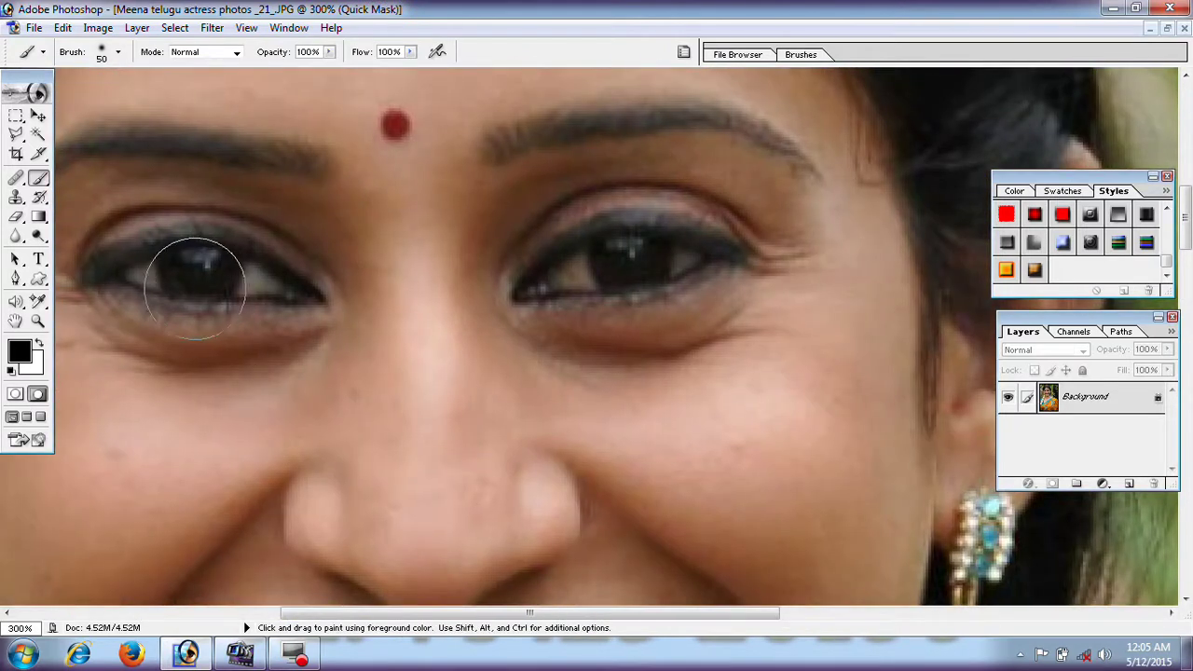
{"action": "key", "text": "bracketleft"}
{"action": "key", "text": "bracketleft"}
{"action": "key", "text": "bracketleft"}
{"action": "key", "text": "bracketleft"}
{"action": "mouse_move", "coordinate": [198, 266]}
{"action": "left_mouse_down"}
{"action": "mouse_move", "coordinate": [215, 276]}
{"action": "mouse_move", "coordinate": [186, 256]}
{"action": "mouse_move", "coordinate": [170, 278]}
{"action": "mouse_move", "coordinate": [225, 274]}
{"action": "mouse_move", "coordinate": [227, 258]}
{"action": "mouse_move", "coordinate": [204, 256]}
{"action": "left_mouse_up"}
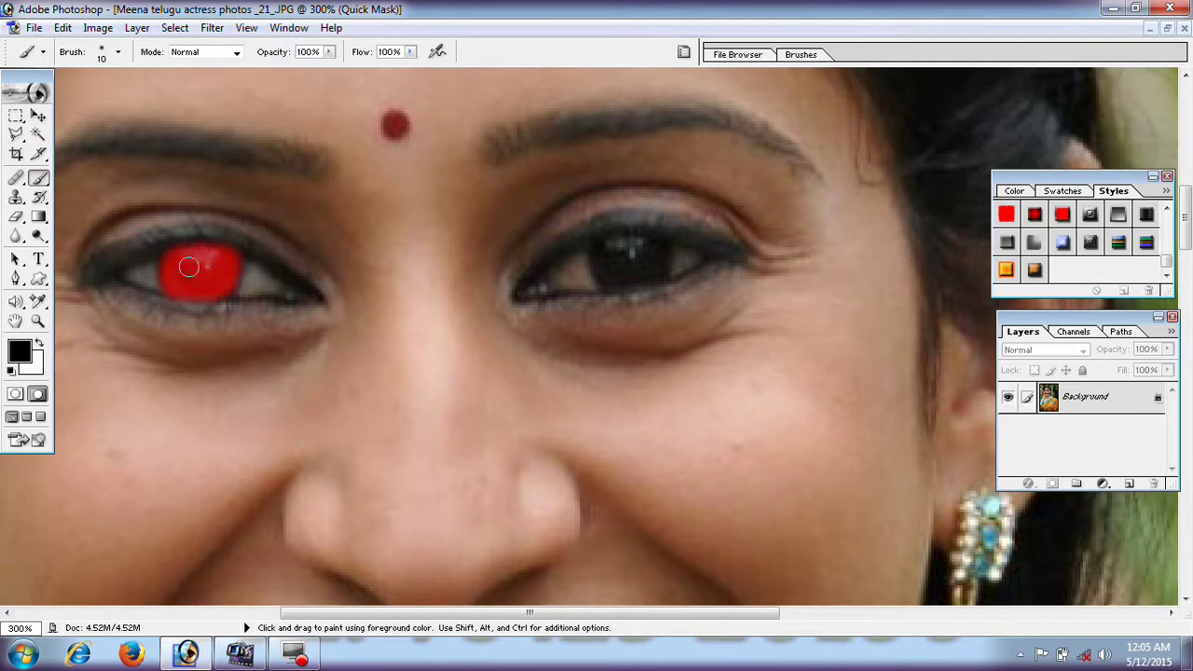
{"action": "left_click_drag", "start_coordinate": [185, 274], "coordinate": [207, 285]}
{"action": "mouse_move", "coordinate": [612, 243]}
{"action": "left_mouse_down"}
{"action": "mouse_move", "coordinate": [605, 272]}
{"action": "mouse_move", "coordinate": [649, 273]}
{"action": "mouse_move", "coordinate": [663, 259]}
{"action": "mouse_move", "coordinate": [639, 240]}
{"action": "mouse_move", "coordinate": [612, 248]}
{"action": "mouse_move", "coordinate": [620, 257]}
{"action": "left_mouse_up"}
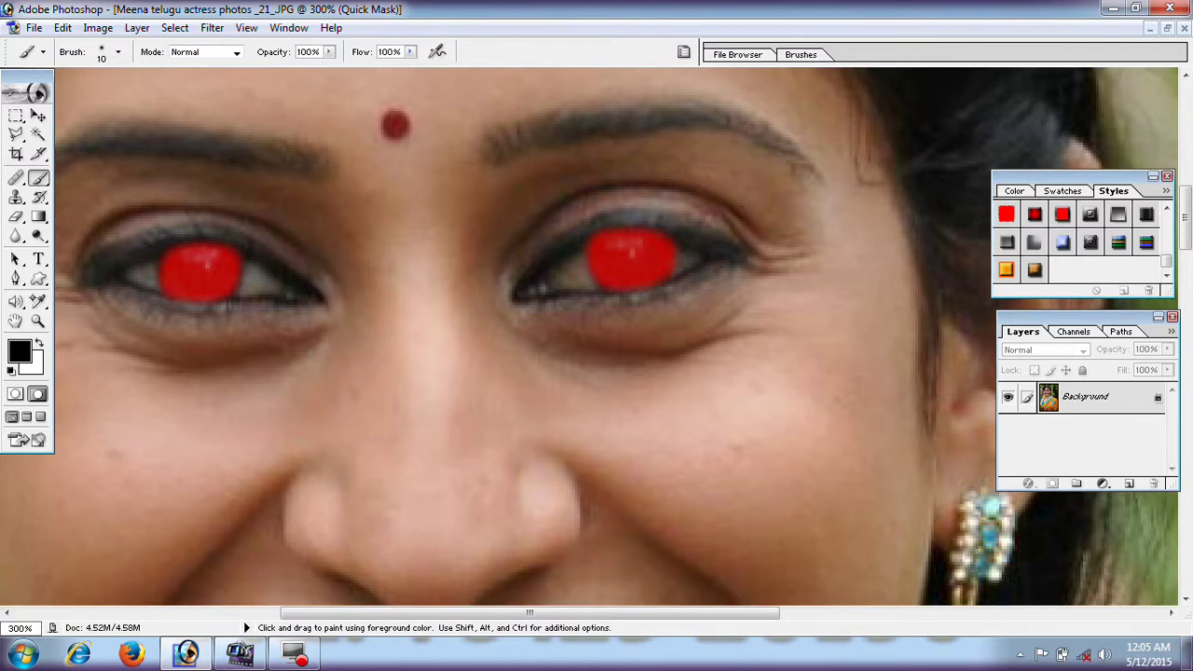
{"action": "key", "text": "ctrl+minus"}
{"action": "key", "text": "ctrl+minus"}
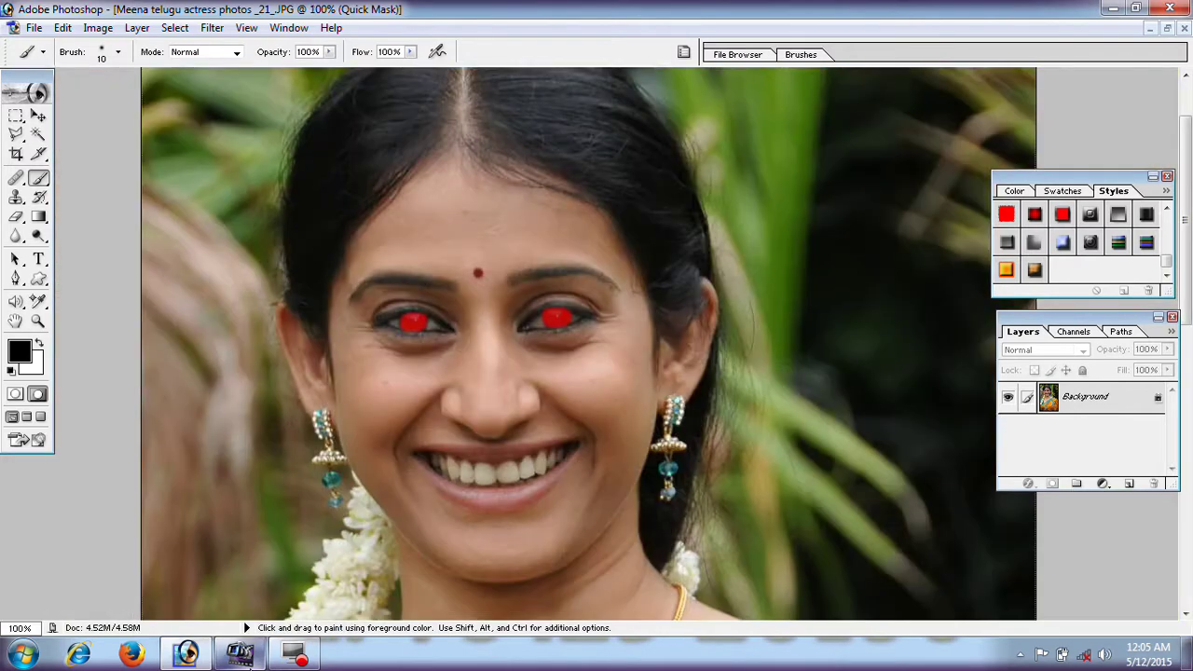
Turn the pupil mask into a selection, apply Select Inverse, and zoom in on the irises
{"action": "left_click", "coordinate": [15, 395]}
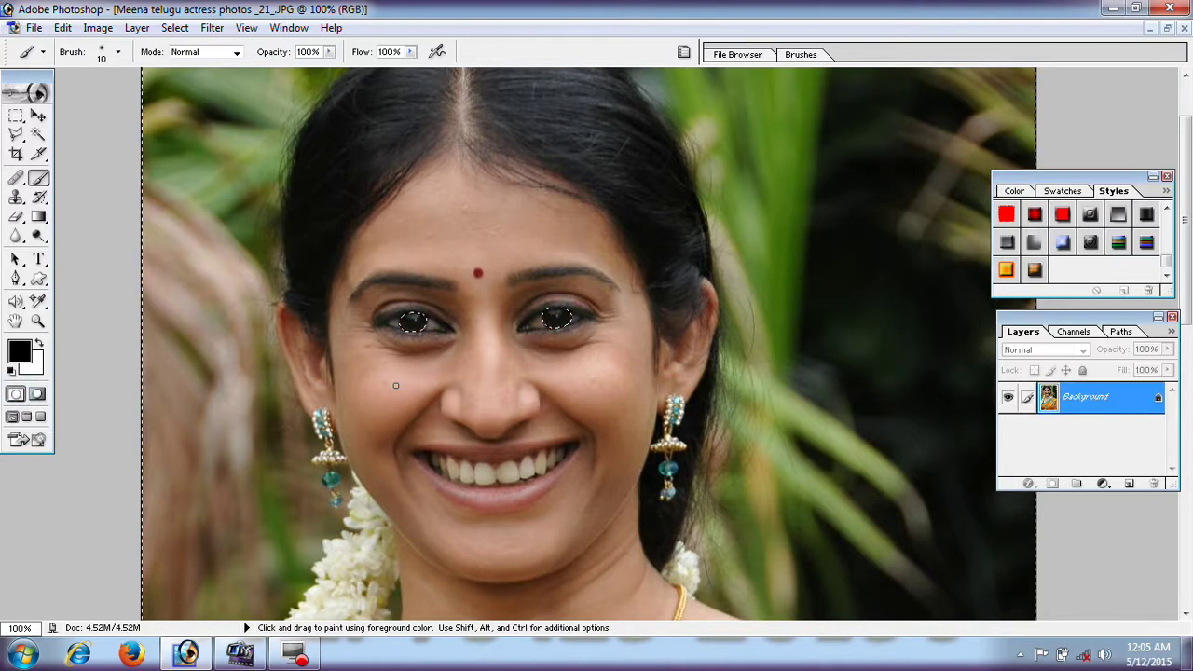
{"action": "key", "text": "ctrl+minus"}
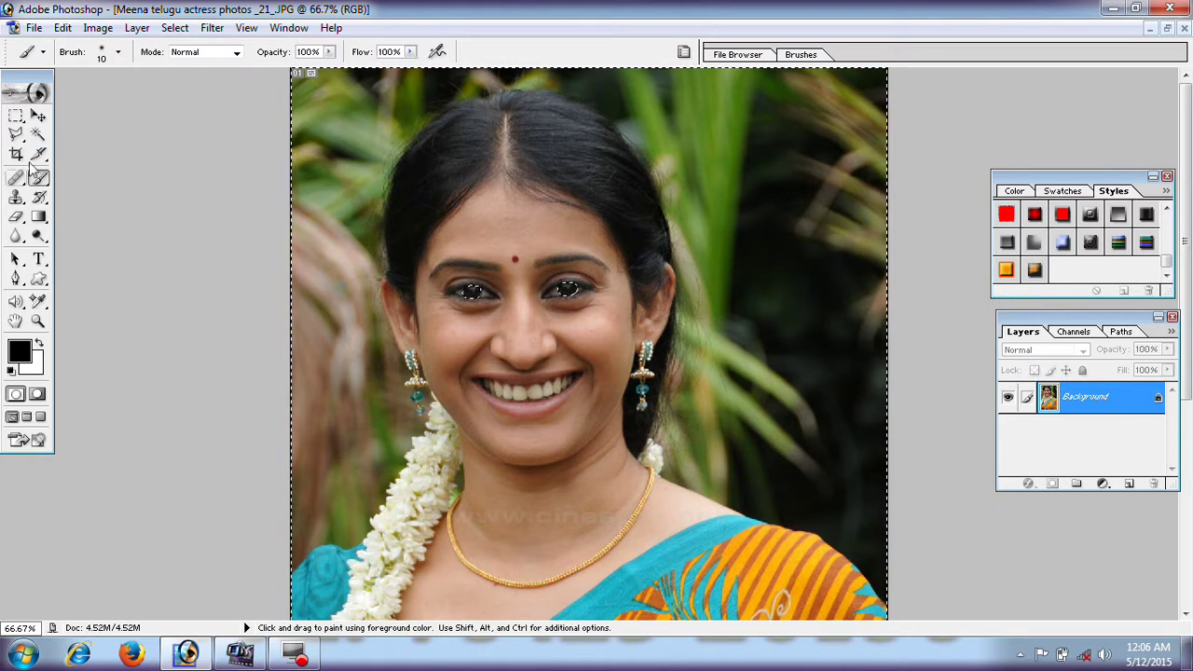
{"action": "left_click", "coordinate": [17, 117]}
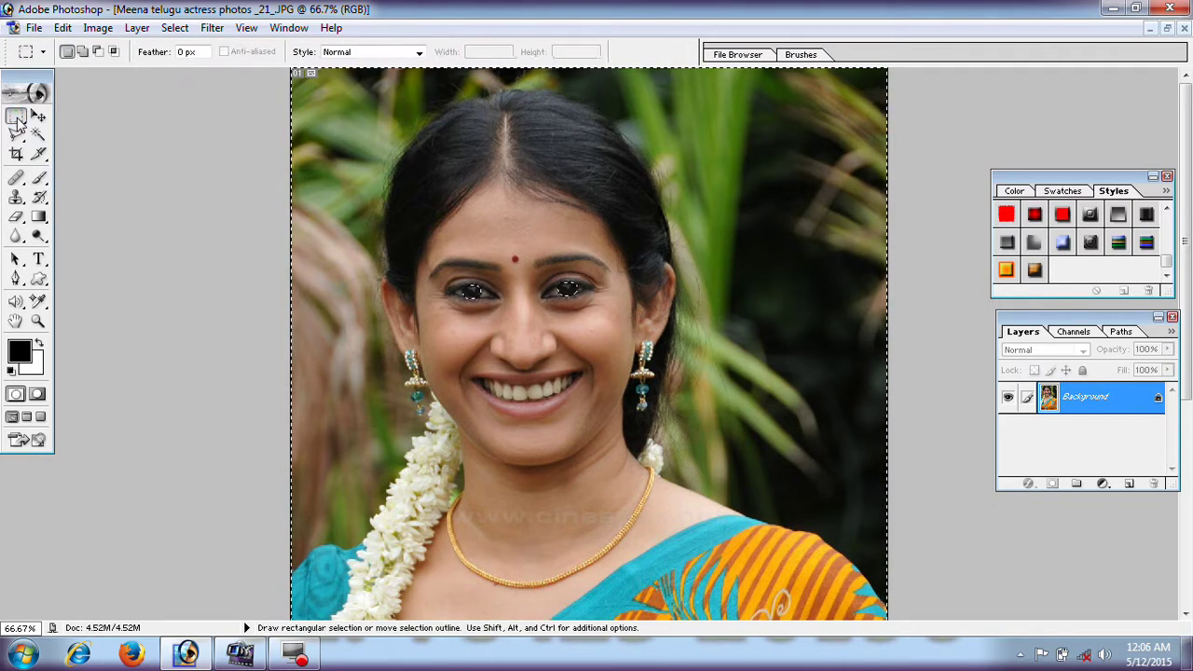
{"action": "right_click", "coordinate": [472, 291]}
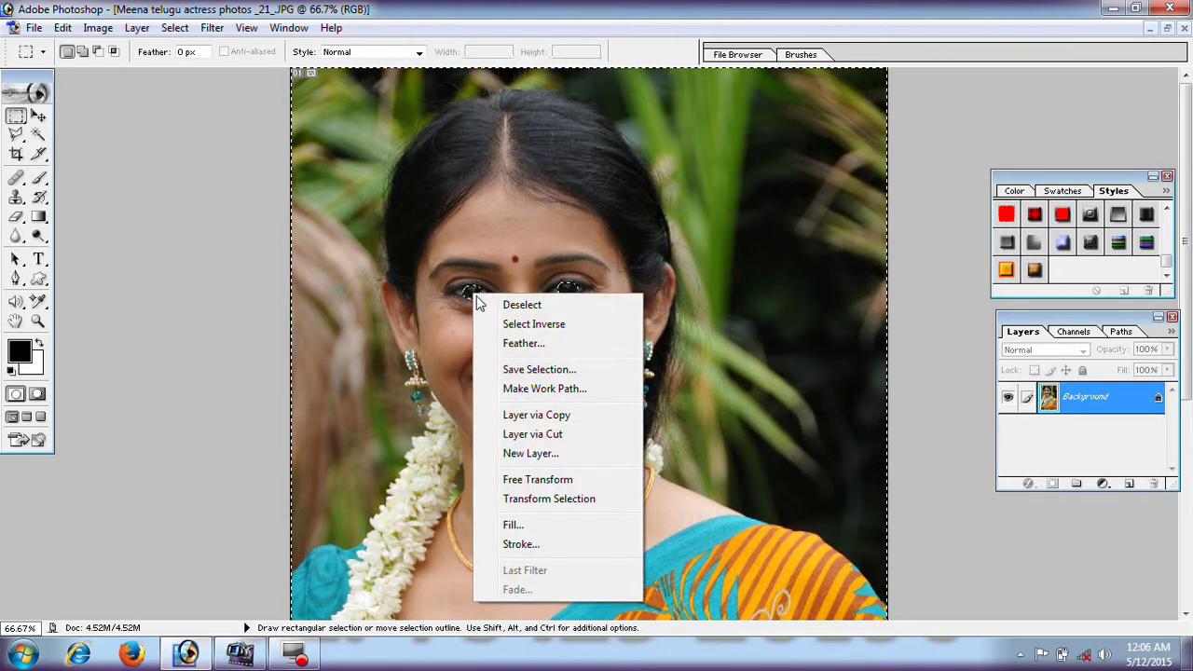
{"action": "left_click", "coordinate": [544, 326]}
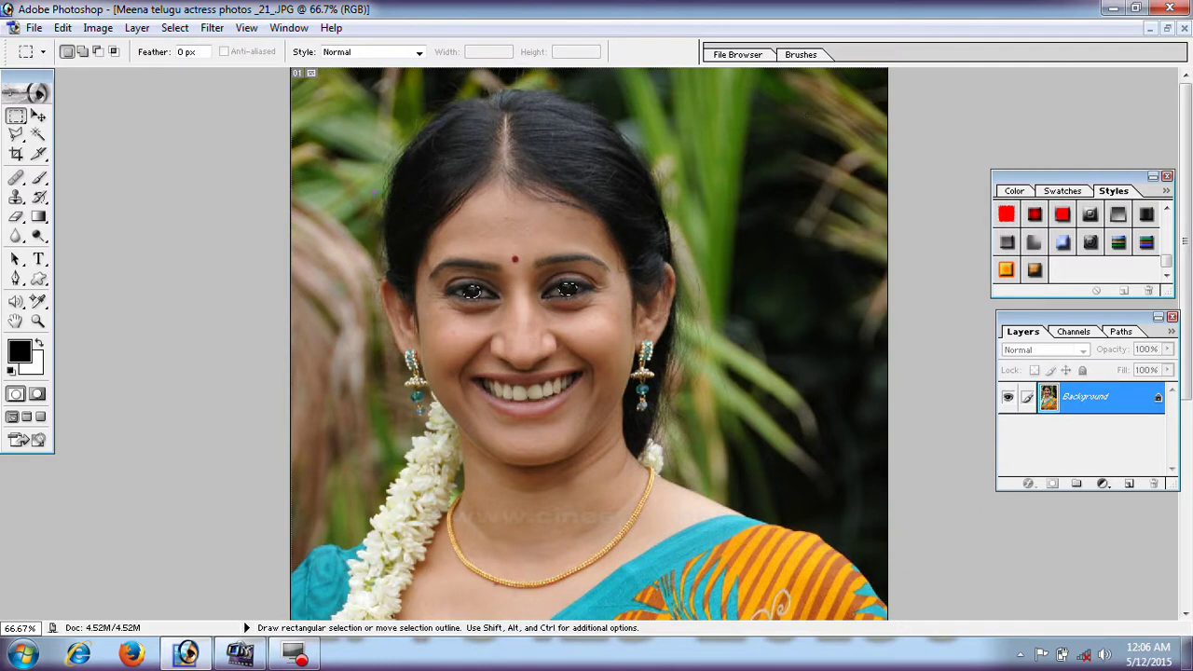
{"action": "key", "text": "ctrl+plus"}
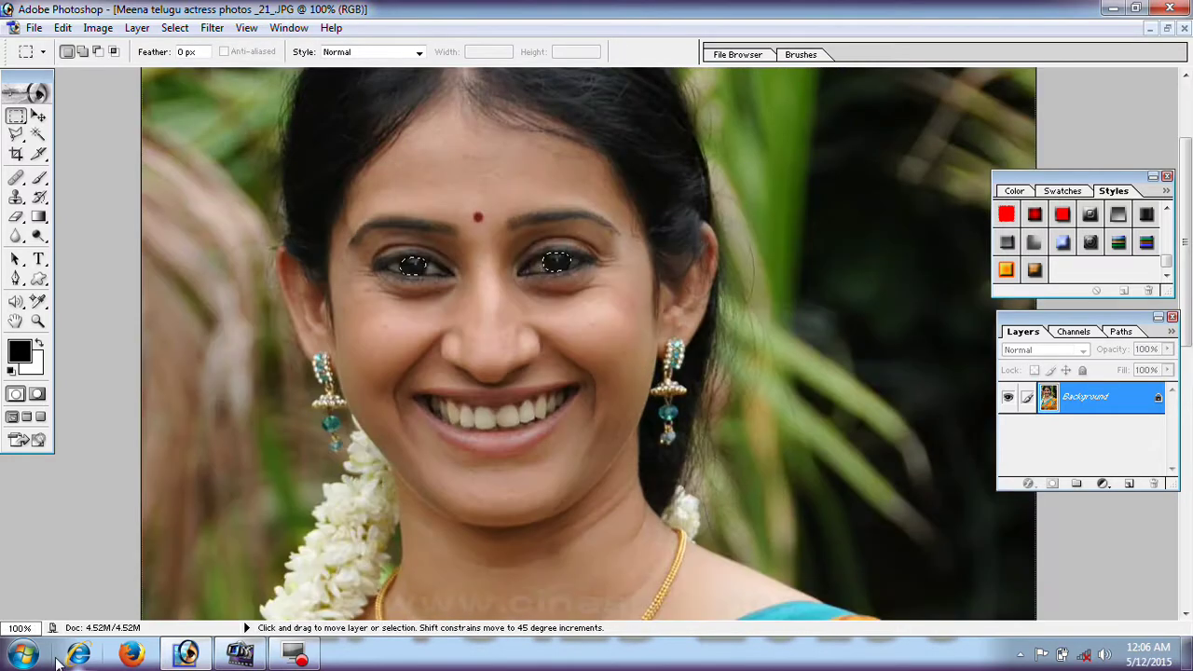
{"action": "key", "text": "ctrl+plus"}
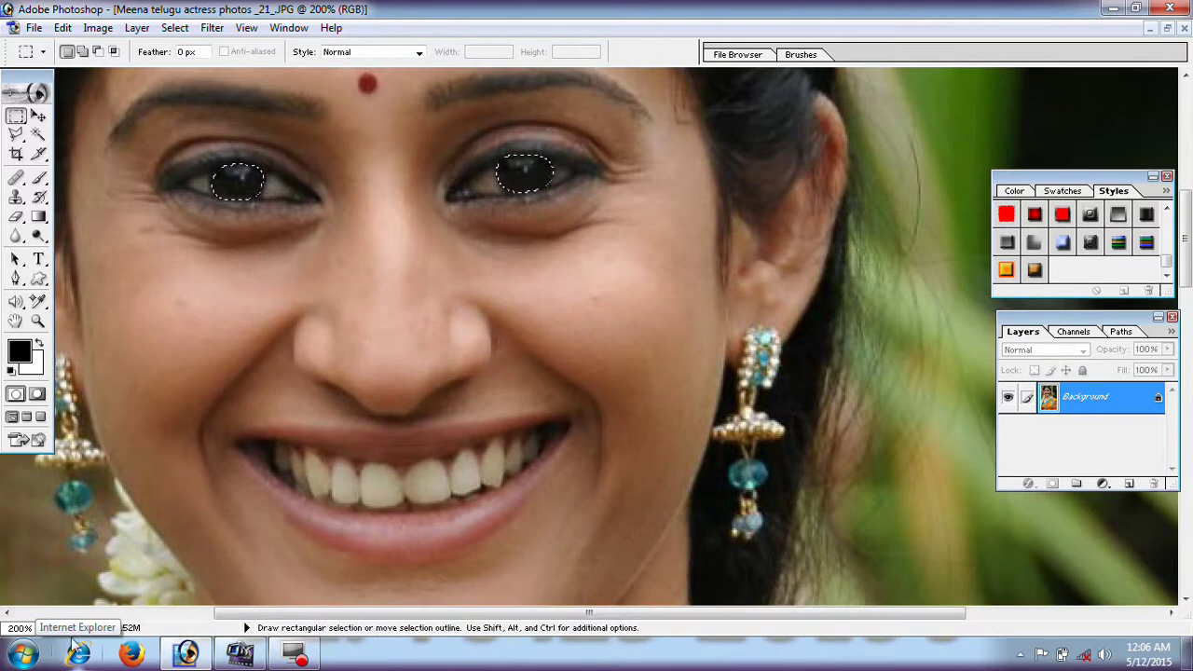
Apply Color Balance of +33, -96, -36 on midtones to the selected irises
{"action": "left_click", "coordinate": [90, 30]}
{"action": "mouse_move", "coordinate": [137, 73]}
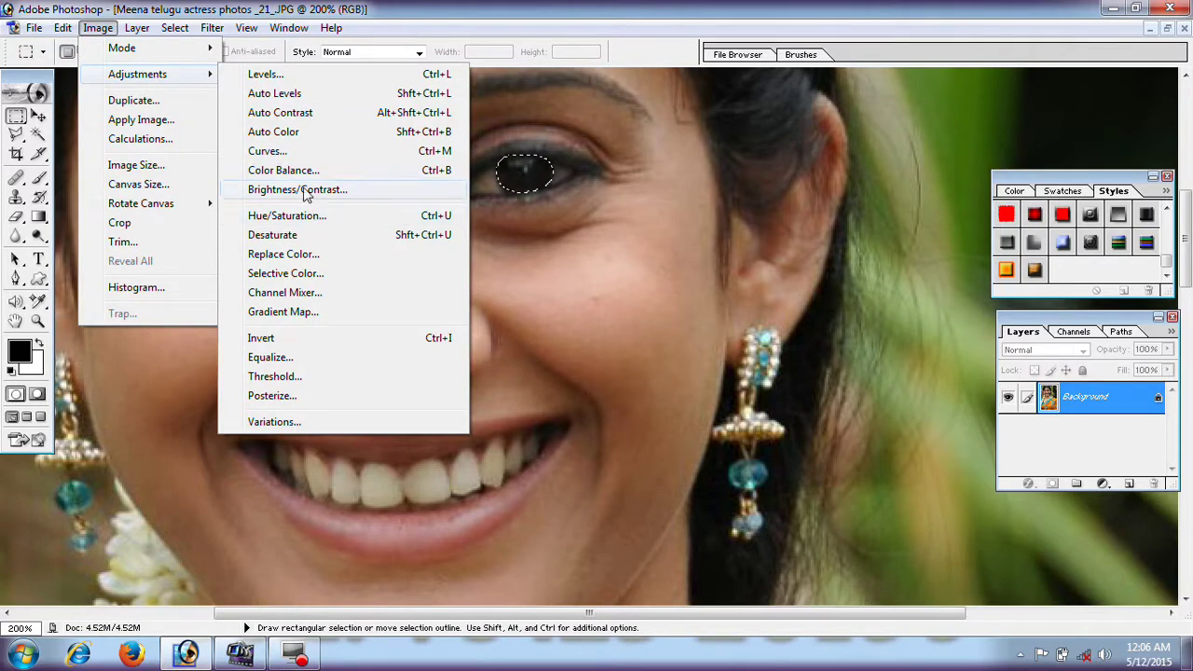
{"action": "left_click", "coordinate": [300, 176]}
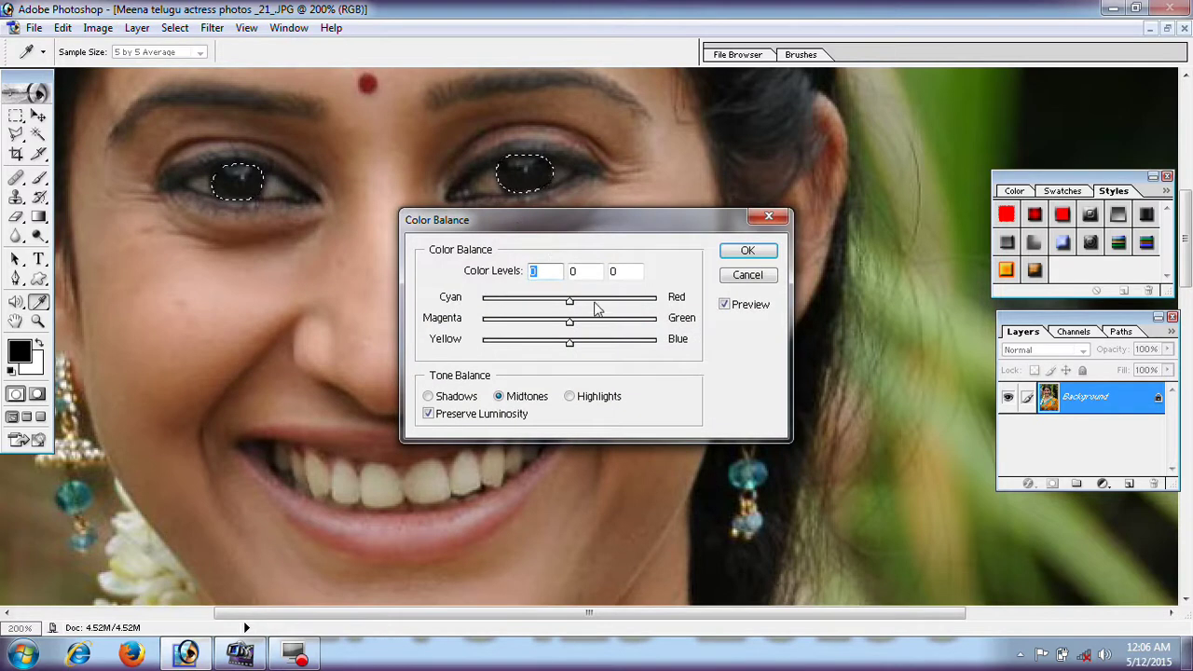
{"action": "mouse_move", "coordinate": [570, 304]}
{"action": "left_mouse_down"}
{"action": "mouse_move", "coordinate": [494, 307]}
{"action": "mouse_move", "coordinate": [630, 311]}
{"action": "mouse_move", "coordinate": [486, 333]}
{"action": "left_mouse_up"}
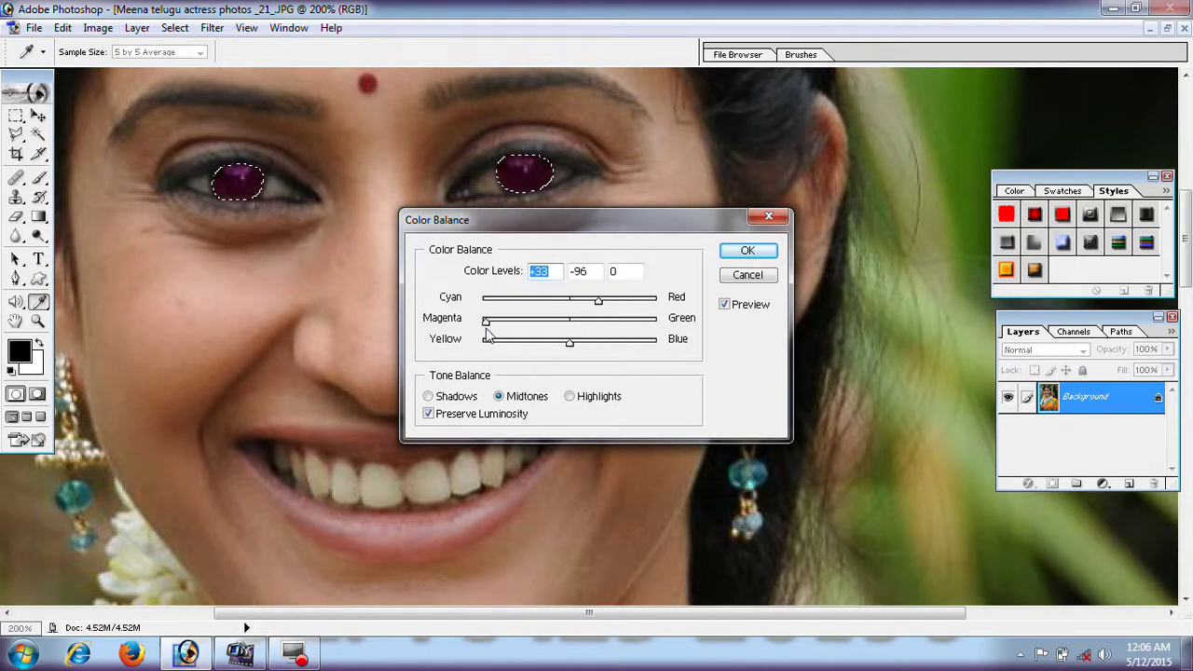
{"action": "mouse_move", "coordinate": [568, 342]}
{"action": "left_mouse_down"}
{"action": "mouse_move", "coordinate": [656, 344]}
{"action": "mouse_move", "coordinate": [512, 345]}
{"action": "mouse_move", "coordinate": [537, 345]}
{"action": "left_mouse_up"}
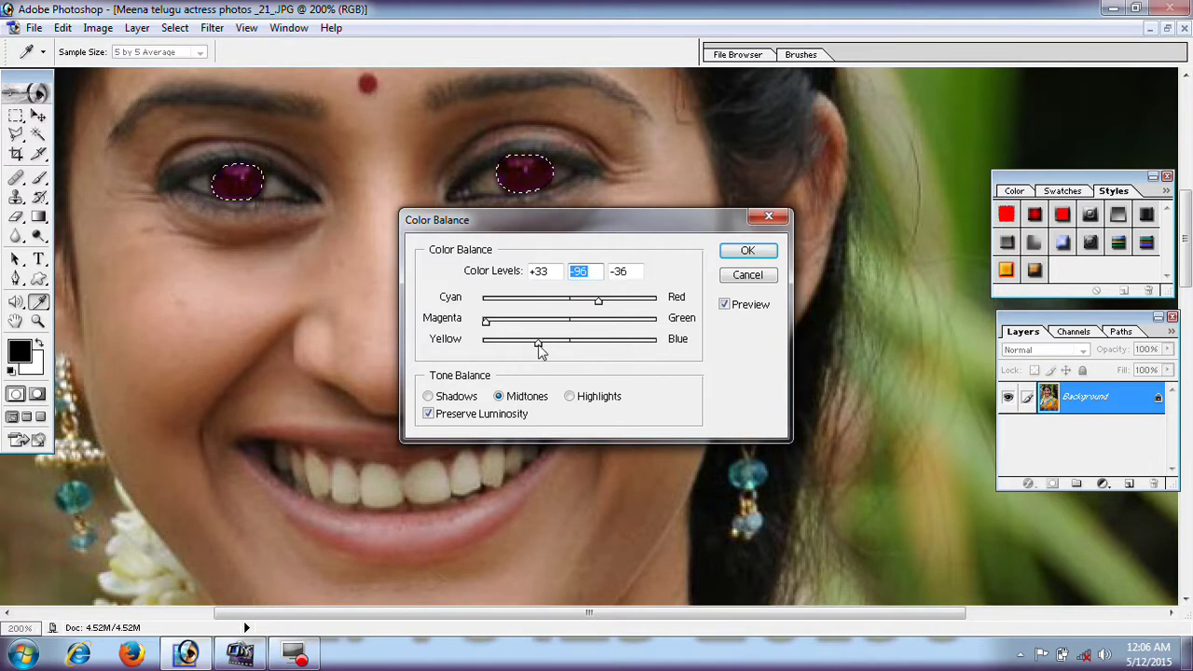
{"action": "left_click", "coordinate": [746, 250]}
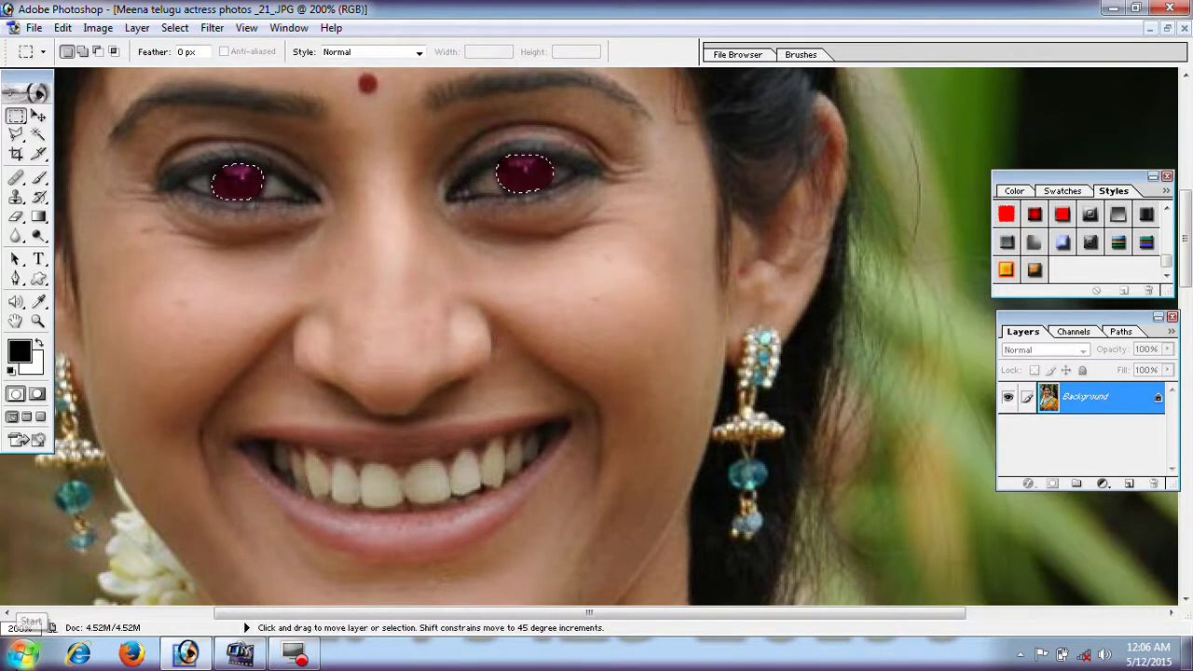
Deselect the irises, then zoom and pan over the face to inspect the maroon eyes
{"action": "key", "text": "ctrl+minus"}
{"action": "key", "text": "ctrl"}
{"action": "key", "text": "ctrl+minus"}
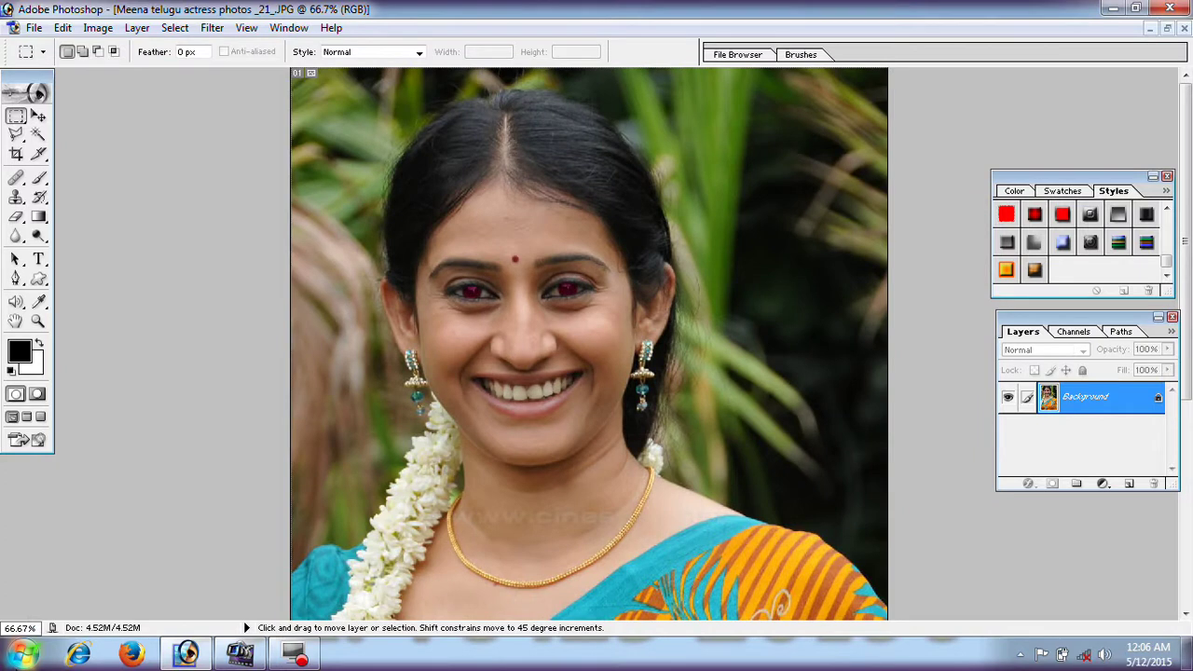
{"action": "key", "text": "ctrl+plus"}
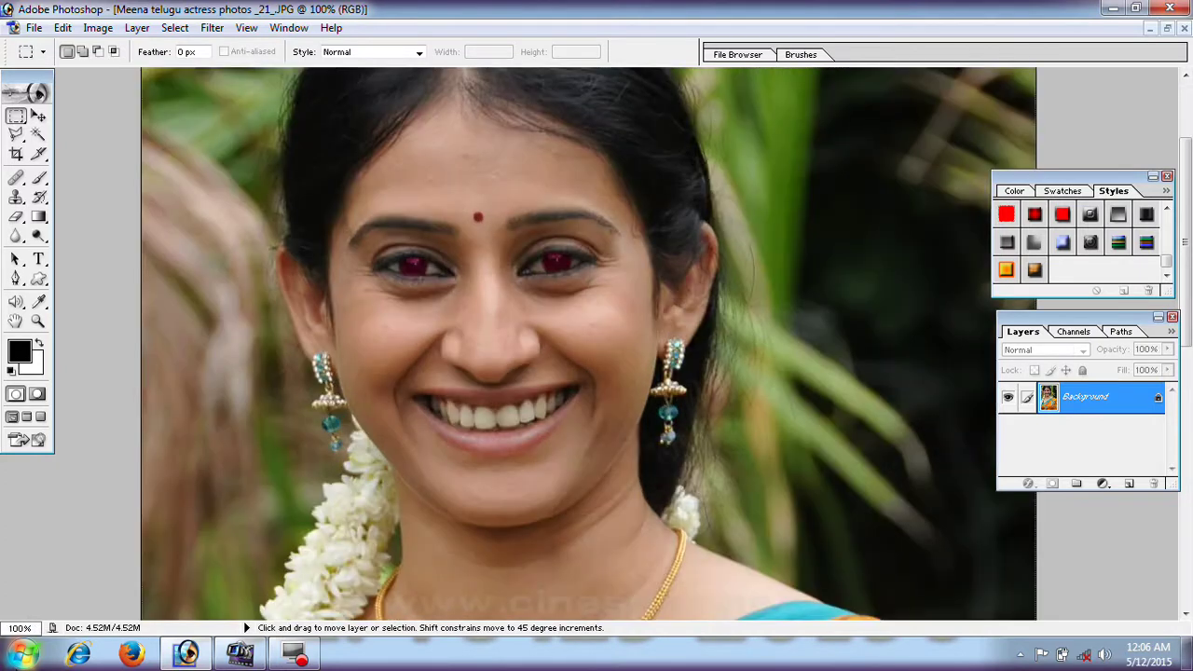
{"action": "key", "text": "ctrl+plus"}
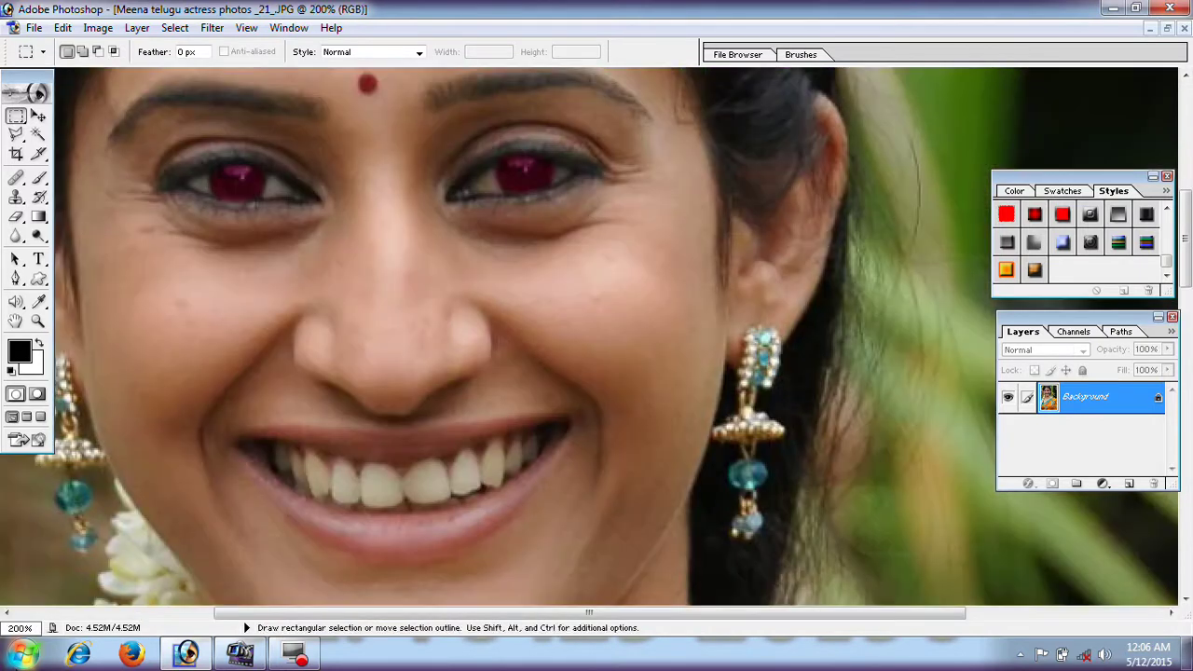
{"action": "mouse_move", "coordinate": [488, 192]}
{"action": "left_mouse_down"}
{"action": "mouse_move", "coordinate": [473, 377]}
{"action": "mouse_move", "coordinate": [613, 297]}
{"action": "left_mouse_up"}
{"action": "key", "text": "ctrl+minus"}
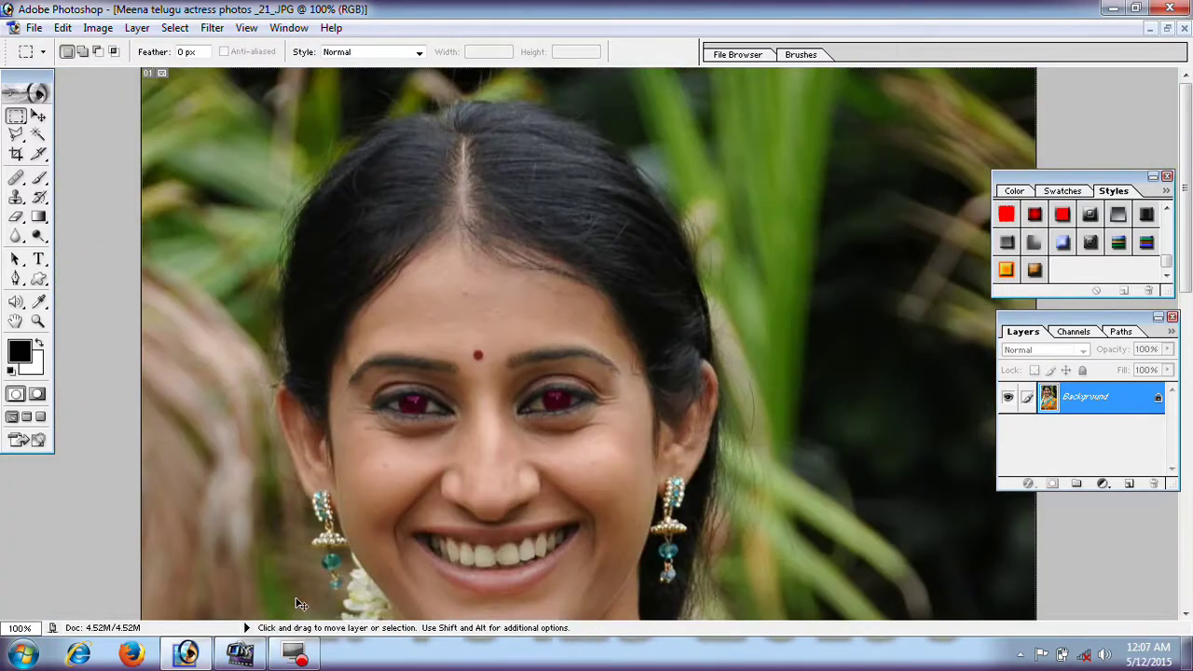
Re-enter Quick Mask mode with the Brush tool set to a 17 px brush
{"action": "left_click", "coordinate": [38, 396]}
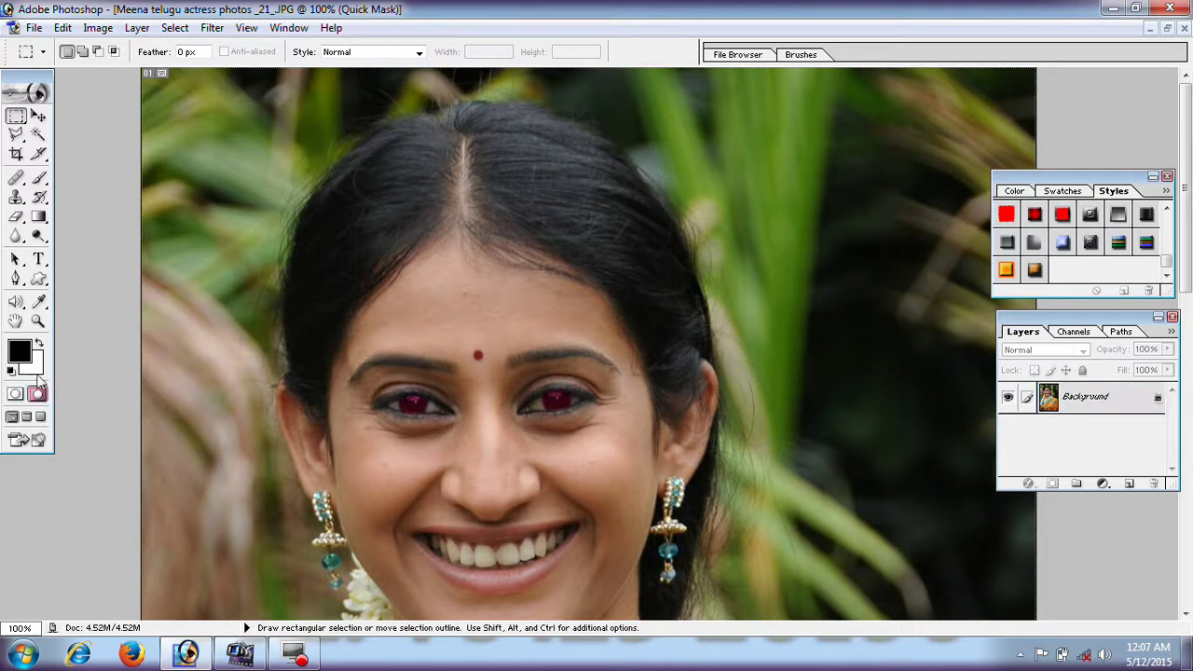
{"action": "left_click", "coordinate": [41, 186]}
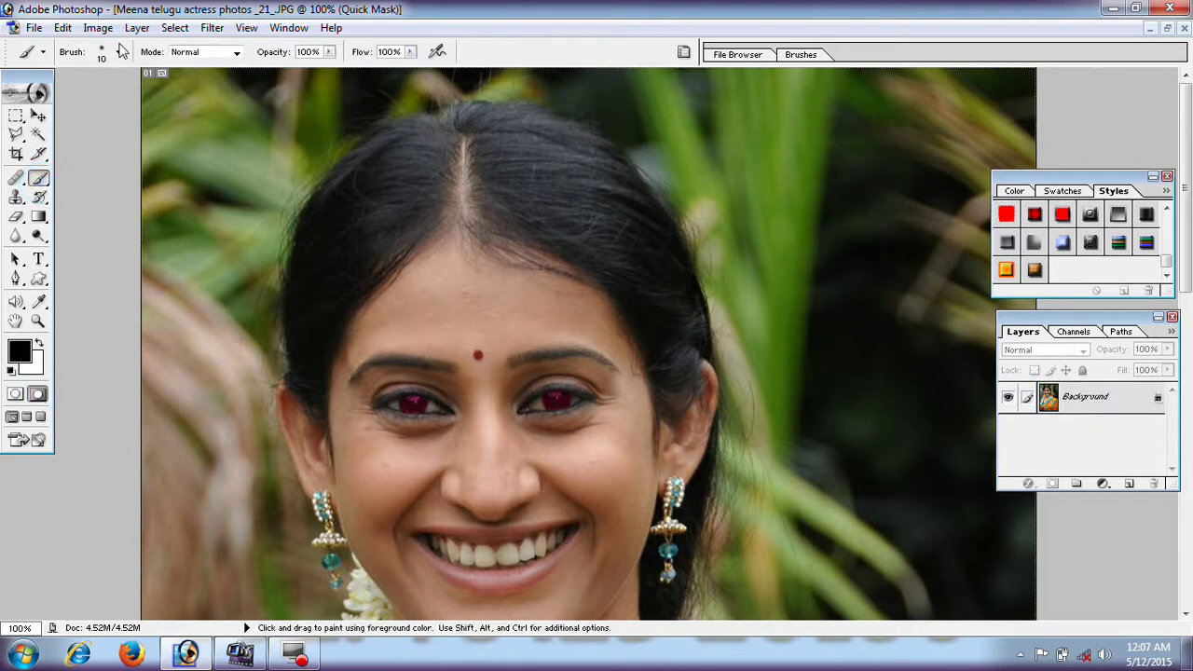
{"action": "left_click", "coordinate": [119, 54]}
{"action": "left_click", "coordinate": [128, 188]}
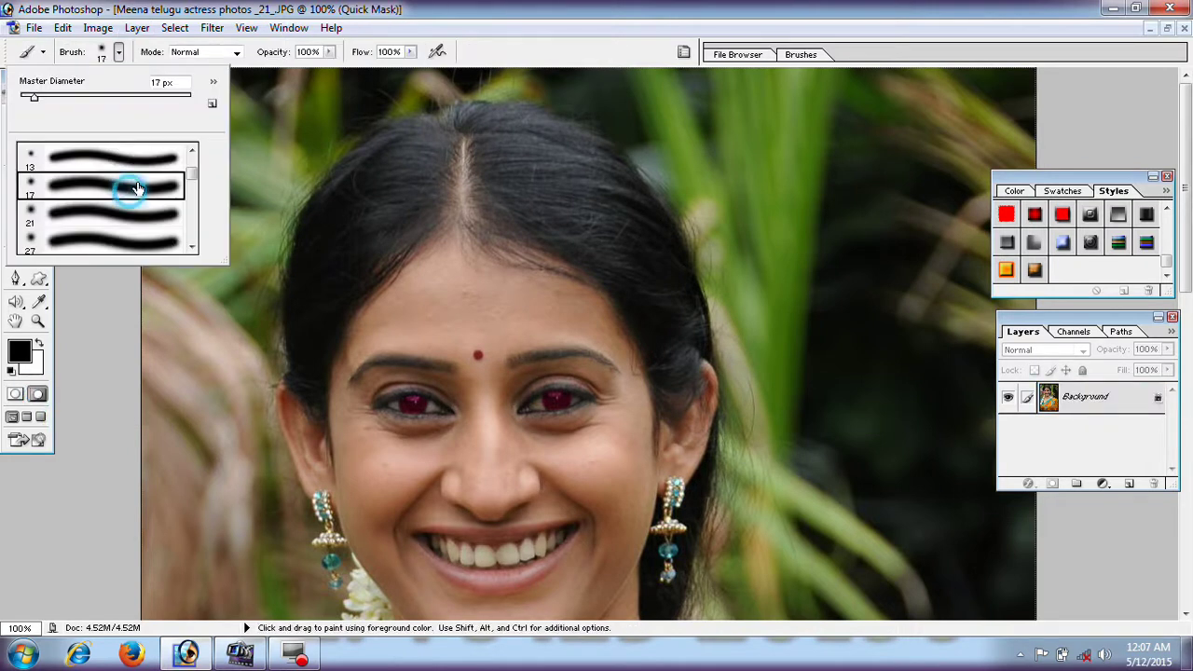
{"action": "left_click", "coordinate": [577, 125]}
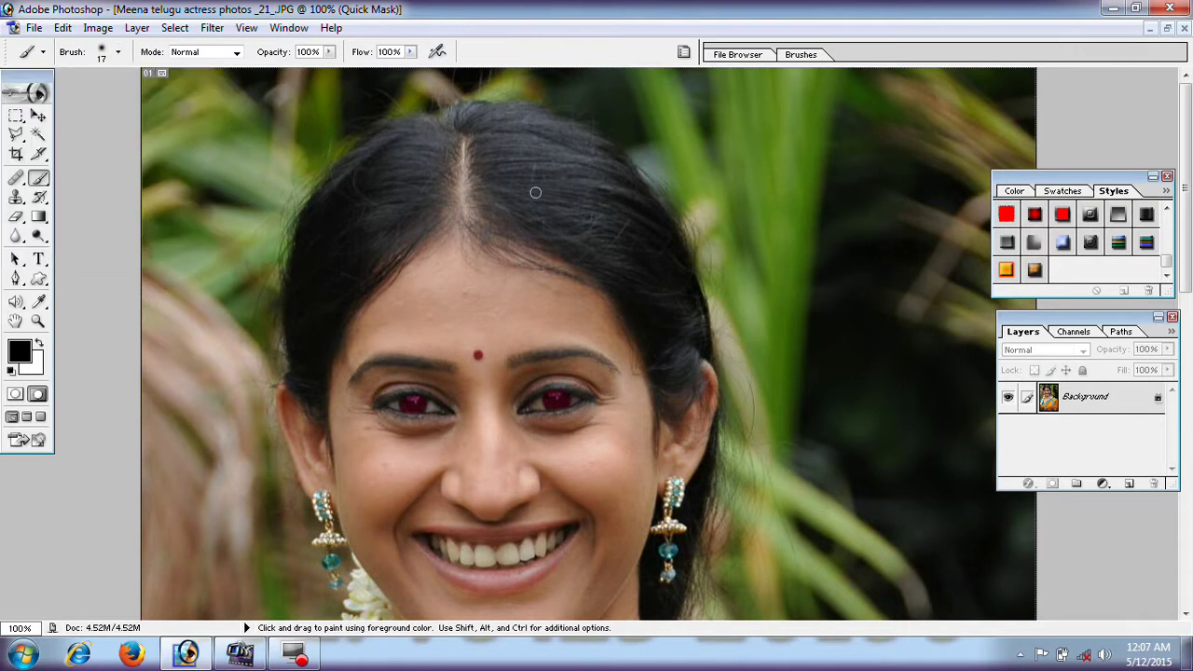
Paint quick mask over the hair at the parting, along both hairlines and beside both ears
{"action": "mouse_move", "coordinate": [512, 149]}
{"action": "left_mouse_down"}
{"action": "mouse_move", "coordinate": [620, 221]}
{"action": "mouse_move", "coordinate": [691, 309]}
{"action": "mouse_move", "coordinate": [607, 234]}
{"action": "mouse_move", "coordinate": [513, 195]}
{"action": "mouse_move", "coordinate": [503, 133]}
{"action": "mouse_move", "coordinate": [546, 138]}
{"action": "mouse_move", "coordinate": [539, 178]}
{"action": "mouse_move", "coordinate": [482, 165]}
{"action": "mouse_move", "coordinate": [569, 256]}
{"action": "mouse_move", "coordinate": [642, 307]}
{"action": "mouse_move", "coordinate": [676, 394]}
{"action": "mouse_move", "coordinate": [680, 348]}
{"action": "mouse_move", "coordinate": [644, 213]}
{"action": "mouse_move", "coordinate": [565, 132]}
{"action": "mouse_move", "coordinate": [461, 101]}
{"action": "mouse_move", "coordinate": [419, 117]}
{"action": "mouse_move", "coordinate": [326, 193]}
{"action": "mouse_move", "coordinate": [265, 270]}
{"action": "mouse_move", "coordinate": [288, 360]}
{"action": "mouse_move", "coordinate": [335, 272]}
{"action": "mouse_move", "coordinate": [292, 285]}
{"action": "mouse_move", "coordinate": [394, 187]}
{"action": "mouse_move", "coordinate": [301, 247]}
{"action": "mouse_move", "coordinate": [434, 146]}
{"action": "mouse_move", "coordinate": [364, 258]}
{"action": "mouse_move", "coordinate": [404, 234]}
{"action": "mouse_move", "coordinate": [435, 172]}
{"action": "left_mouse_up"}
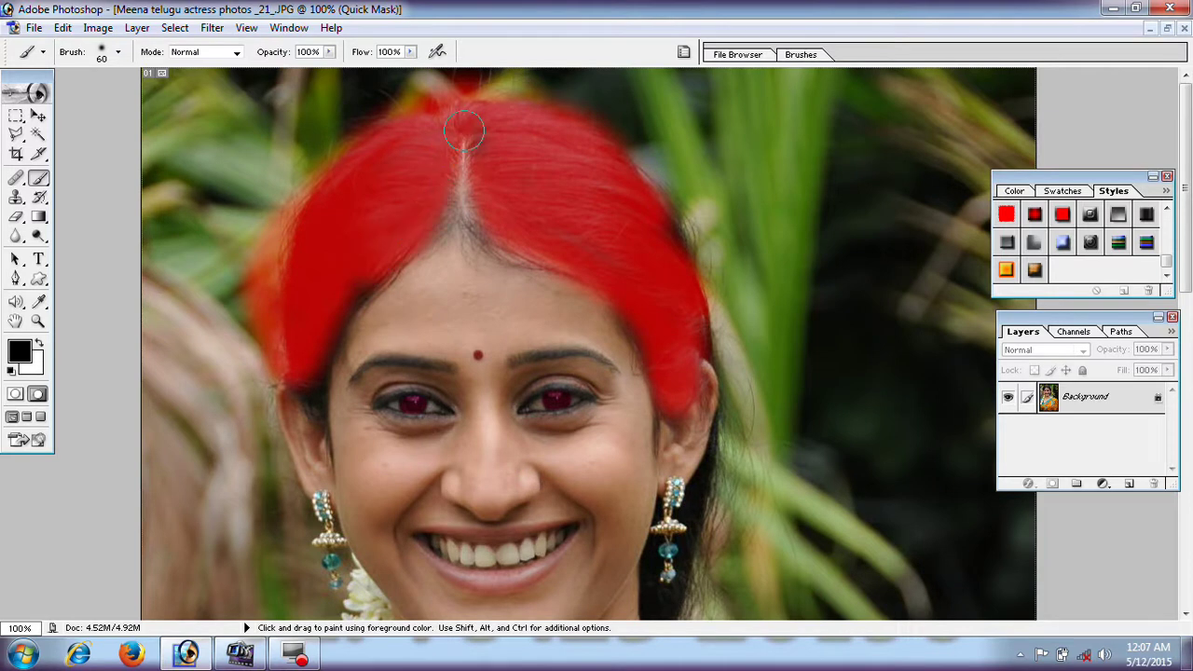
{"action": "left_click_drag", "start_coordinate": [395, 243], "coordinate": [333, 314]}
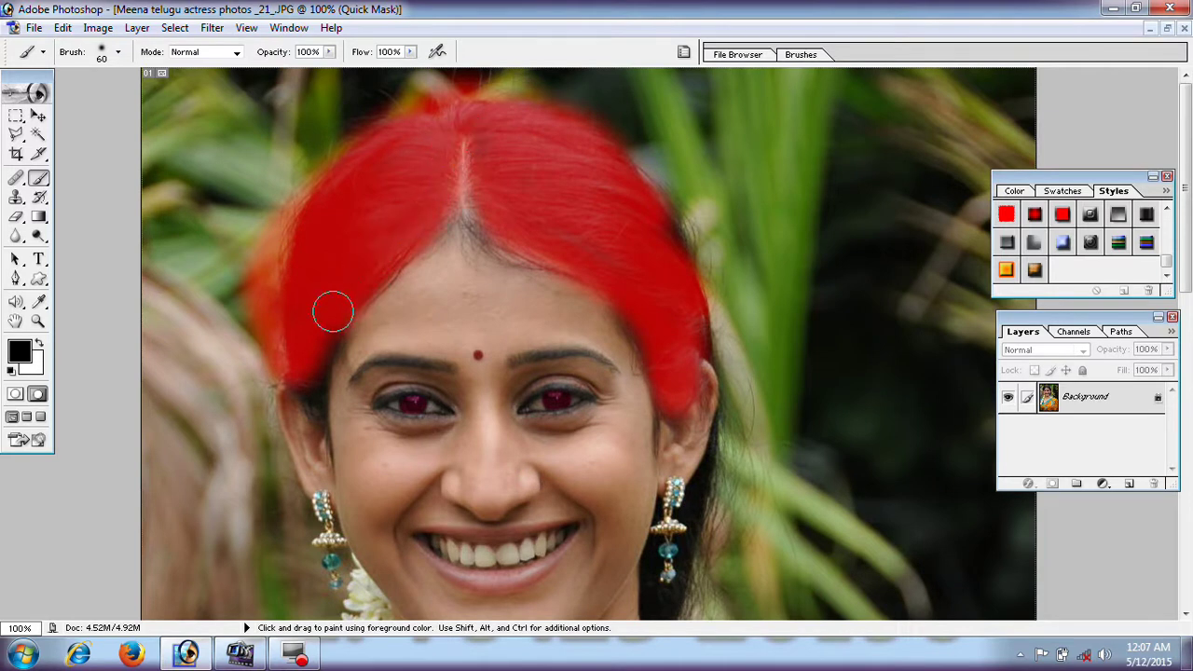
{"action": "left_click_drag", "start_coordinate": [466, 232], "coordinate": [527, 251]}
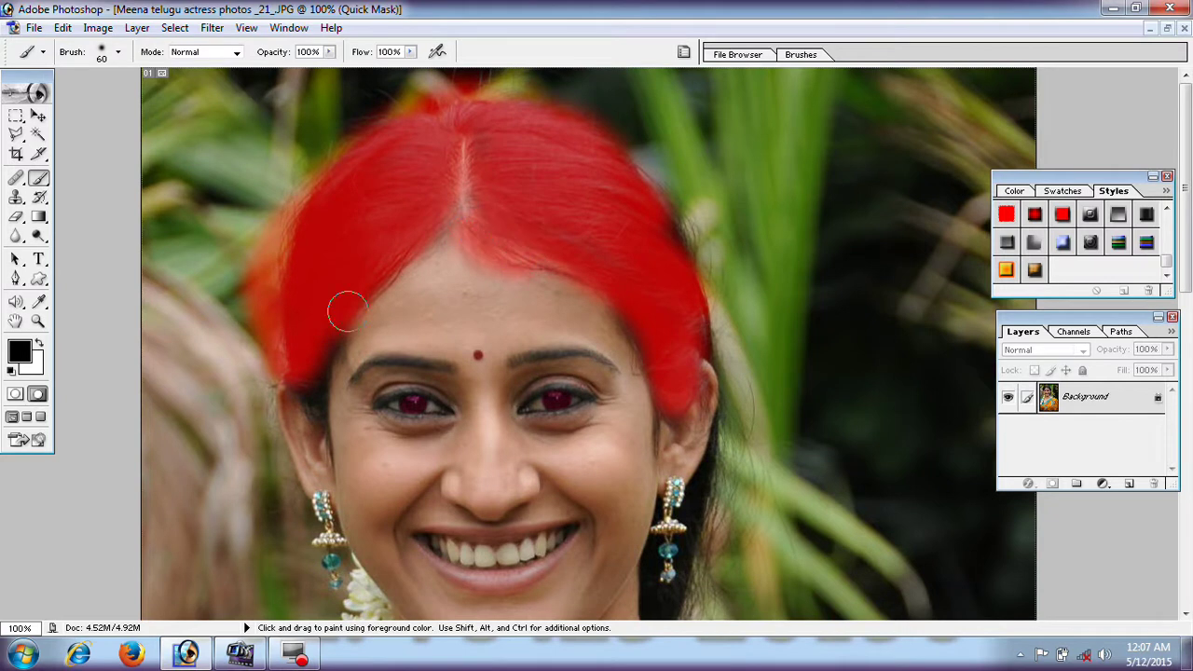
{"action": "left_click_drag", "start_coordinate": [333, 349], "coordinate": [317, 398]}
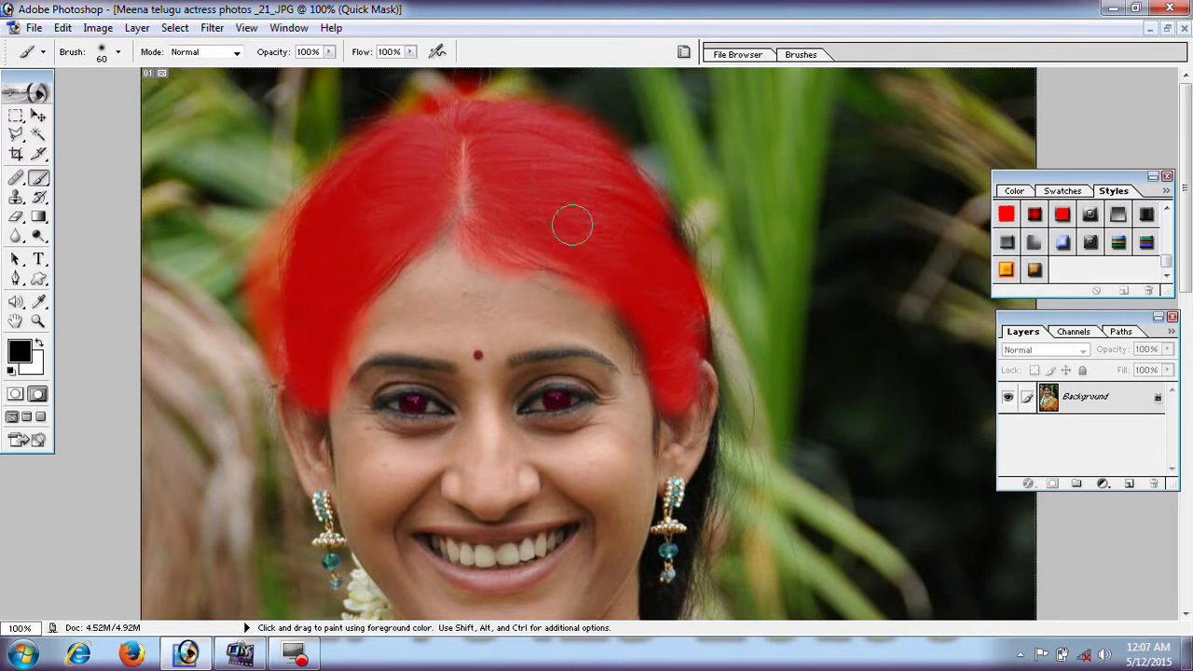
{"action": "left_click_drag", "start_coordinate": [711, 374], "coordinate": [664, 366]}
{"action": "left_click_drag", "start_coordinate": [631, 322], "coordinate": [620, 320]}
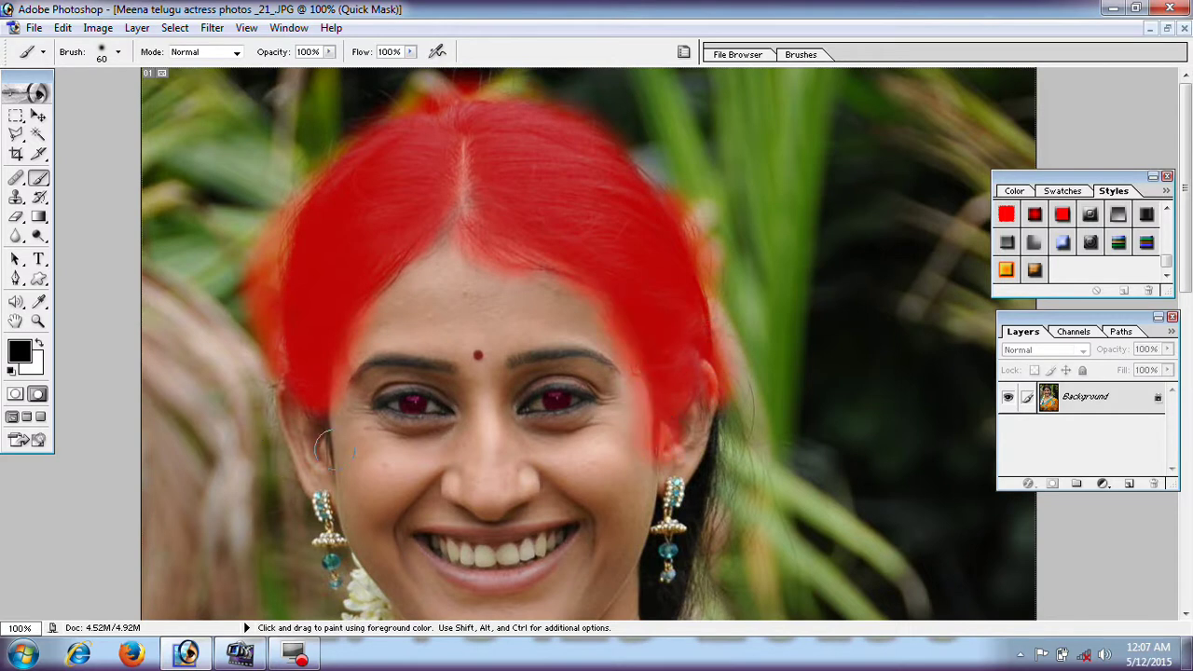
{"action": "left_click_drag", "start_coordinate": [546, 345], "coordinate": [431, 133]}
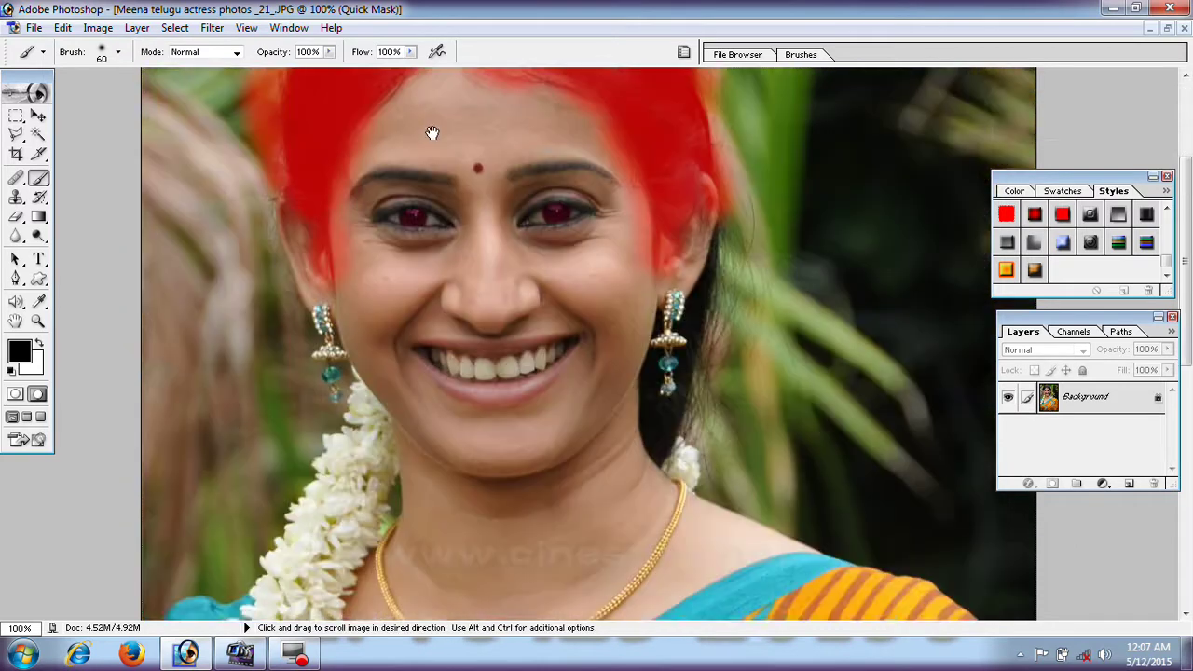
{"action": "mouse_move", "coordinate": [673, 372]}
{"action": "left_mouse_down"}
{"action": "mouse_move", "coordinate": [657, 314]}
{"action": "mouse_move", "coordinate": [677, 296]}
{"action": "mouse_move", "coordinate": [724, 146]}
{"action": "left_mouse_up"}
{"action": "left_click_drag", "start_coordinate": [745, 217], "coordinate": [708, 314]}
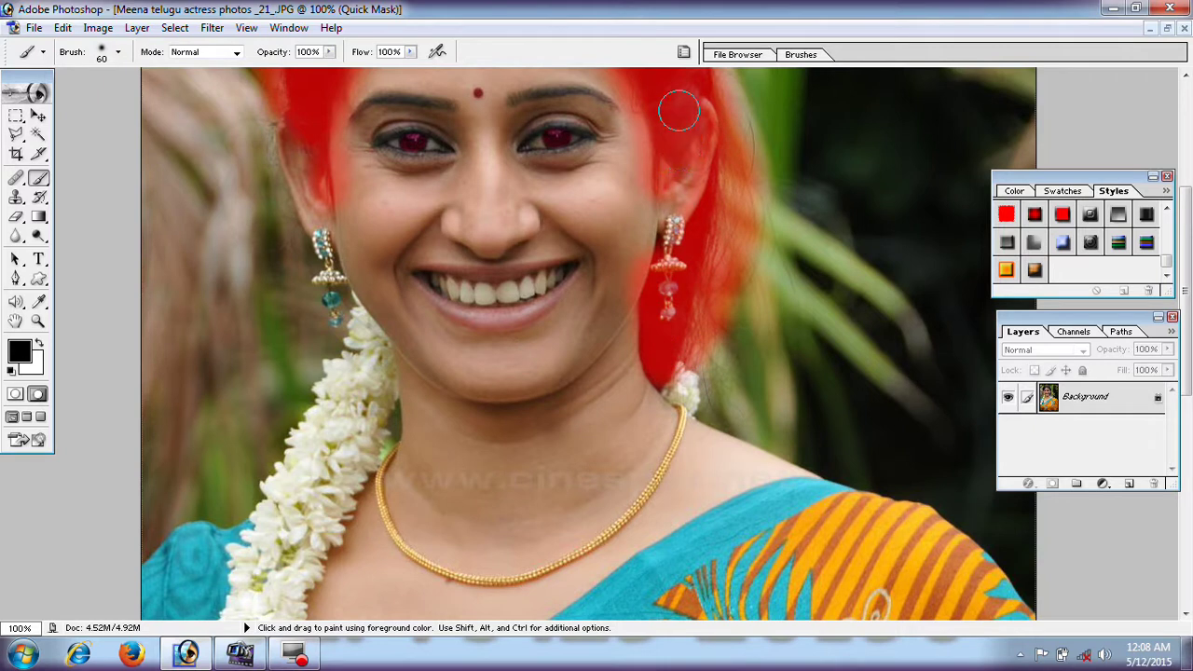
{"action": "left_click_drag", "start_coordinate": [293, 255], "coordinate": [291, 146]}
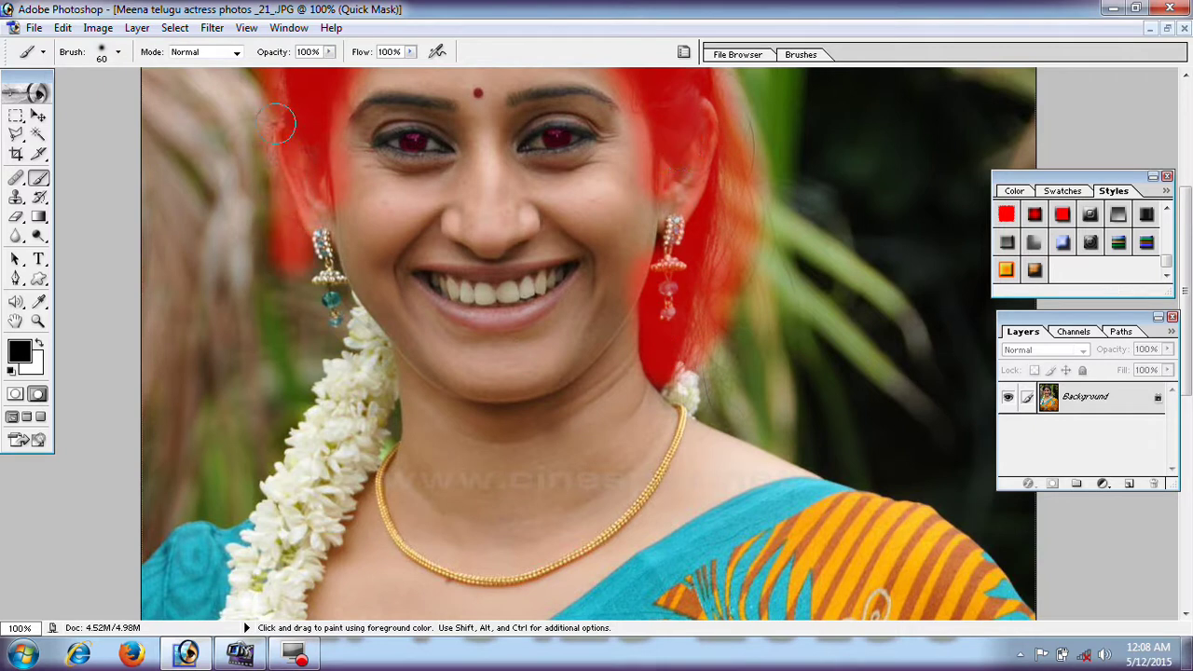
{"action": "scroll", "coordinate": [373, 232], "scroll_direction": "up", "scroll_amount": 1}
{"action": "scroll", "coordinate": [519, 429], "scroll_direction": "up", "scroll_amount": 5}
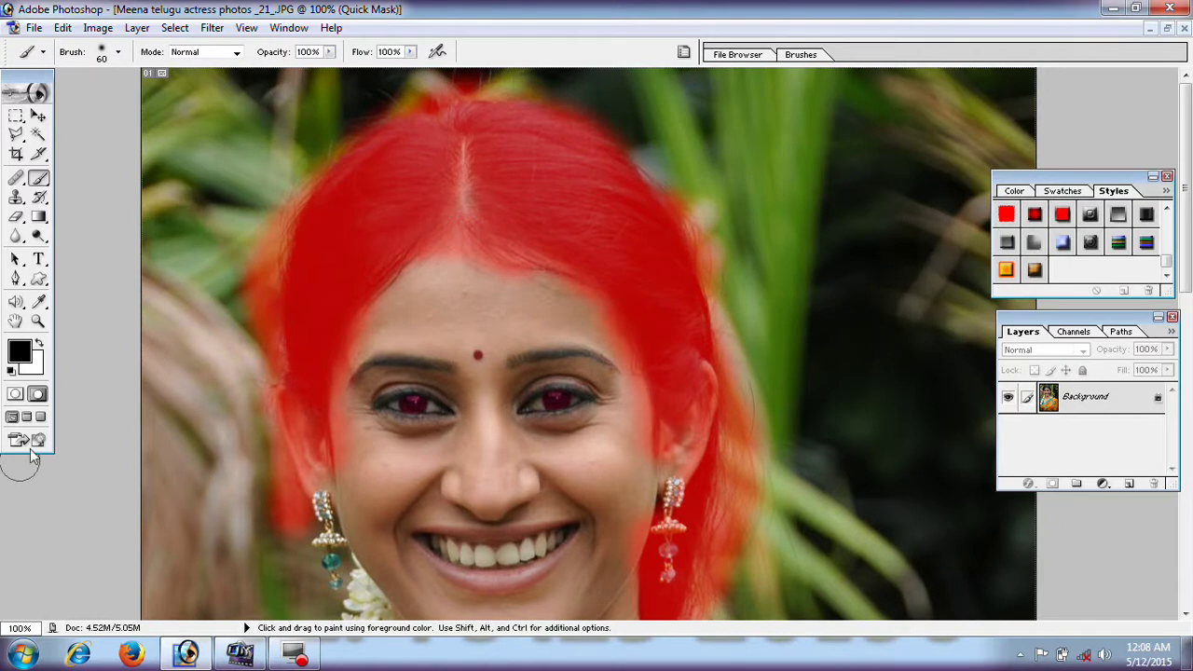
Convert the hair mask to a selection, apply Select Inverse, and open the Image menu
{"action": "left_click", "coordinate": [15, 393]}
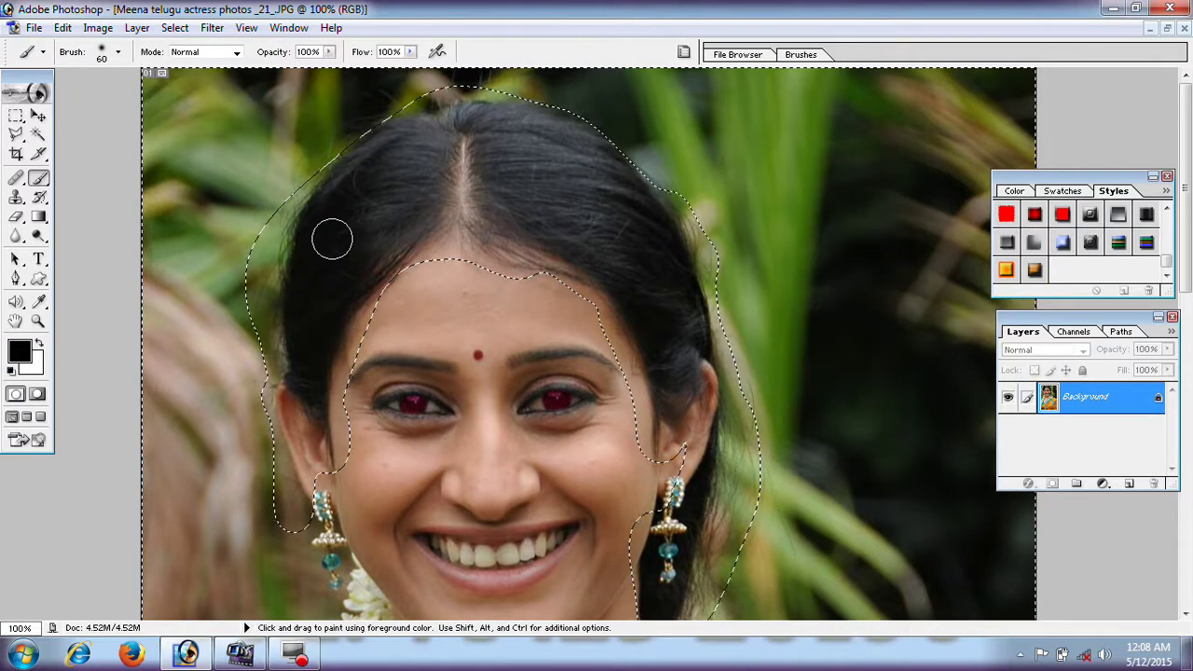
{"action": "scroll", "coordinate": [332, 240], "scroll_direction": "down", "scroll_amount": 1}
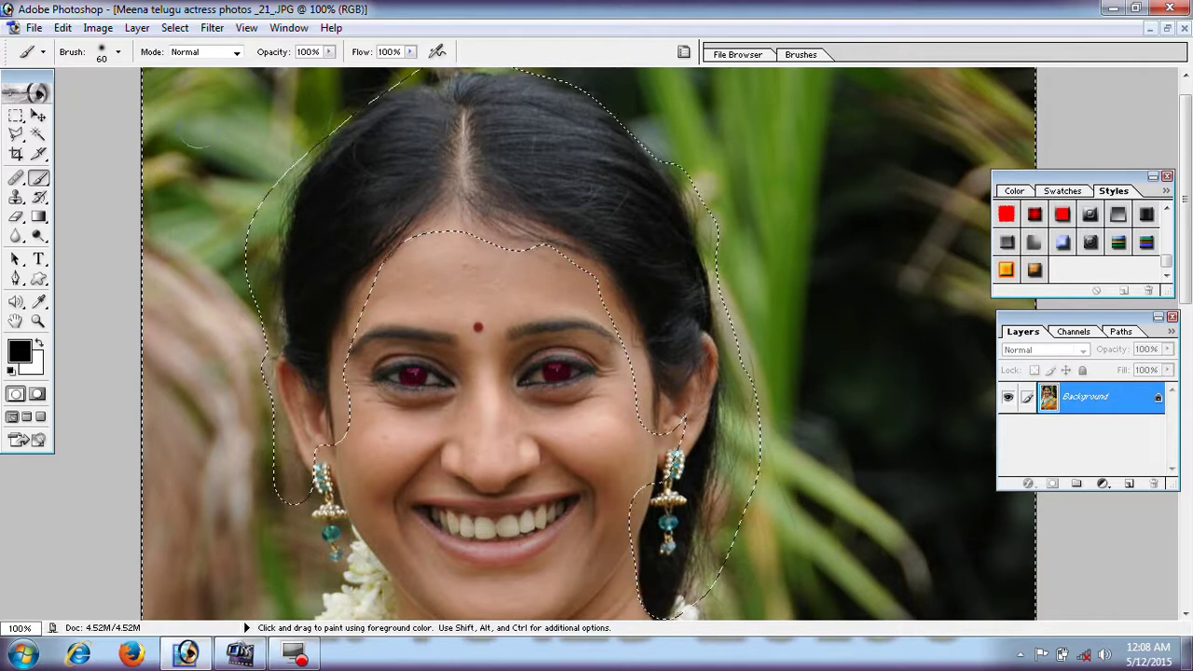
{"action": "scroll", "coordinate": [218, 165], "scroll_direction": "up", "scroll_amount": 1}
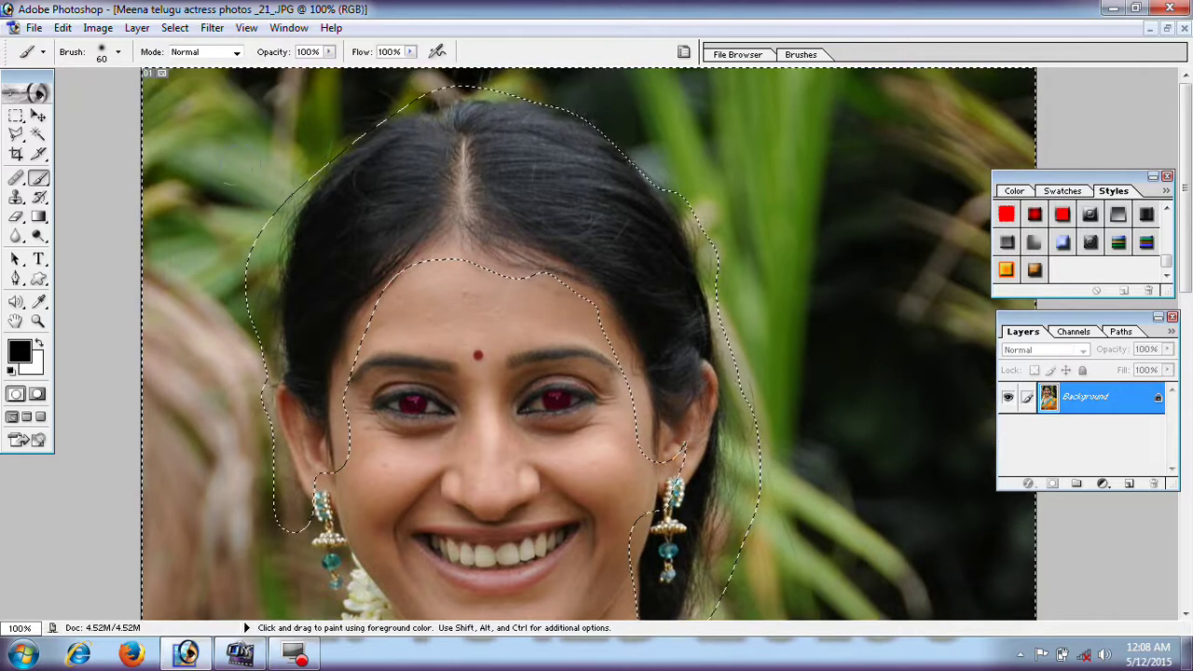
{"action": "left_click", "coordinate": [15, 117]}
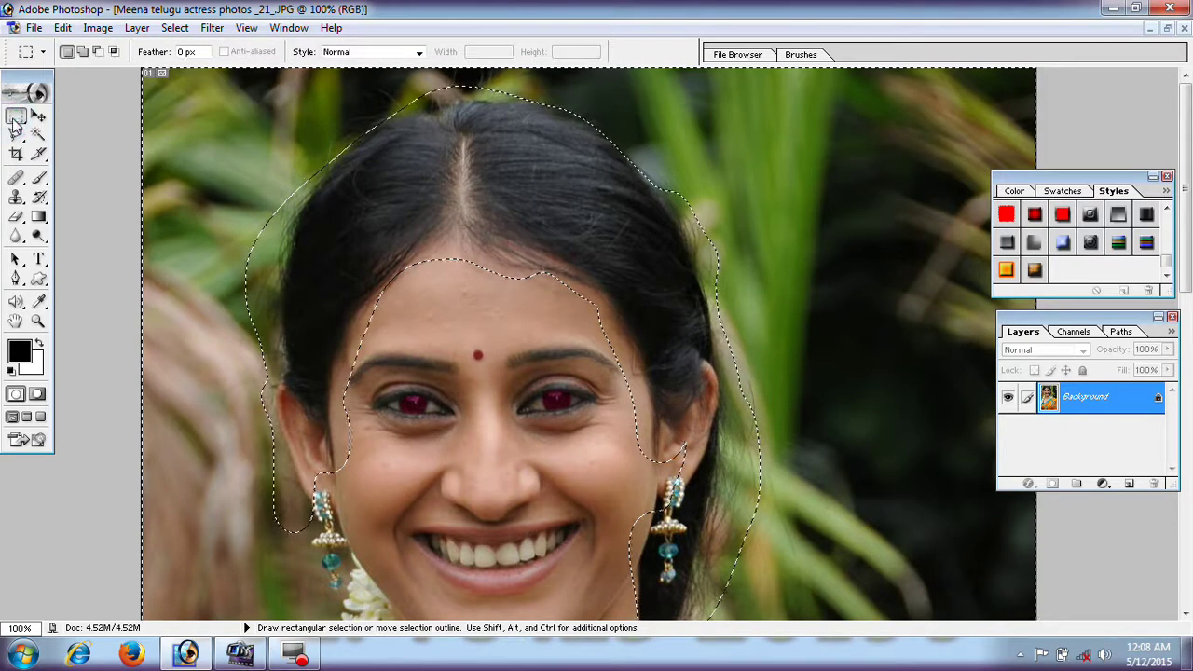
{"action": "right_click", "coordinate": [381, 171]}
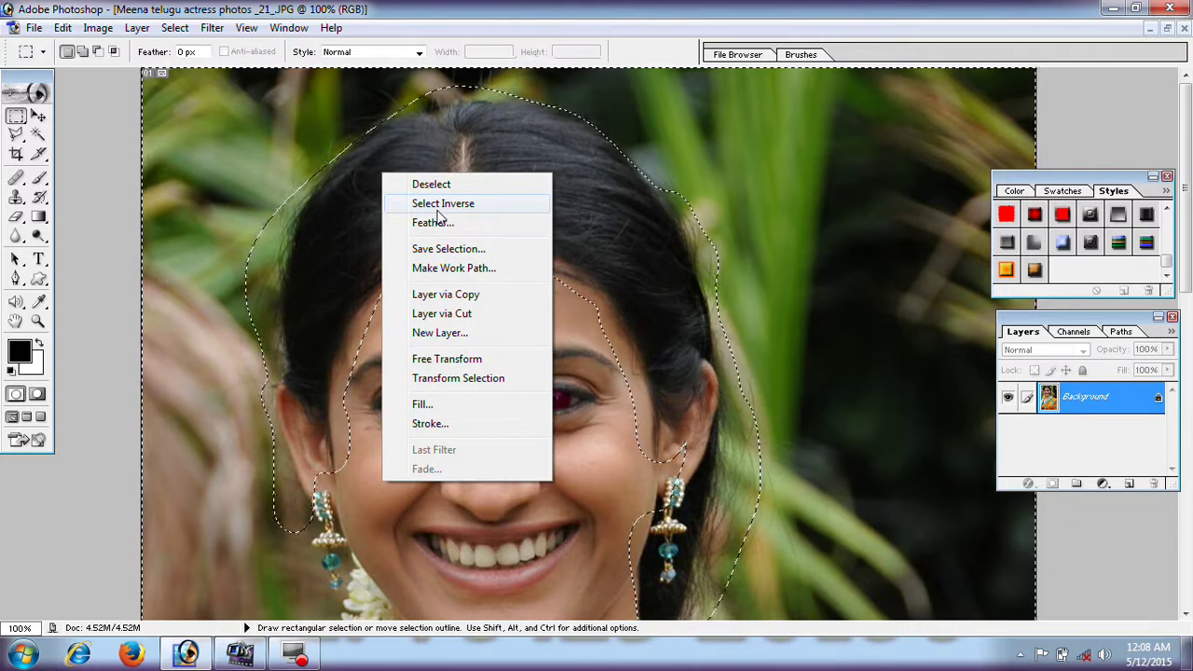
{"action": "left_click", "coordinate": [440, 207]}
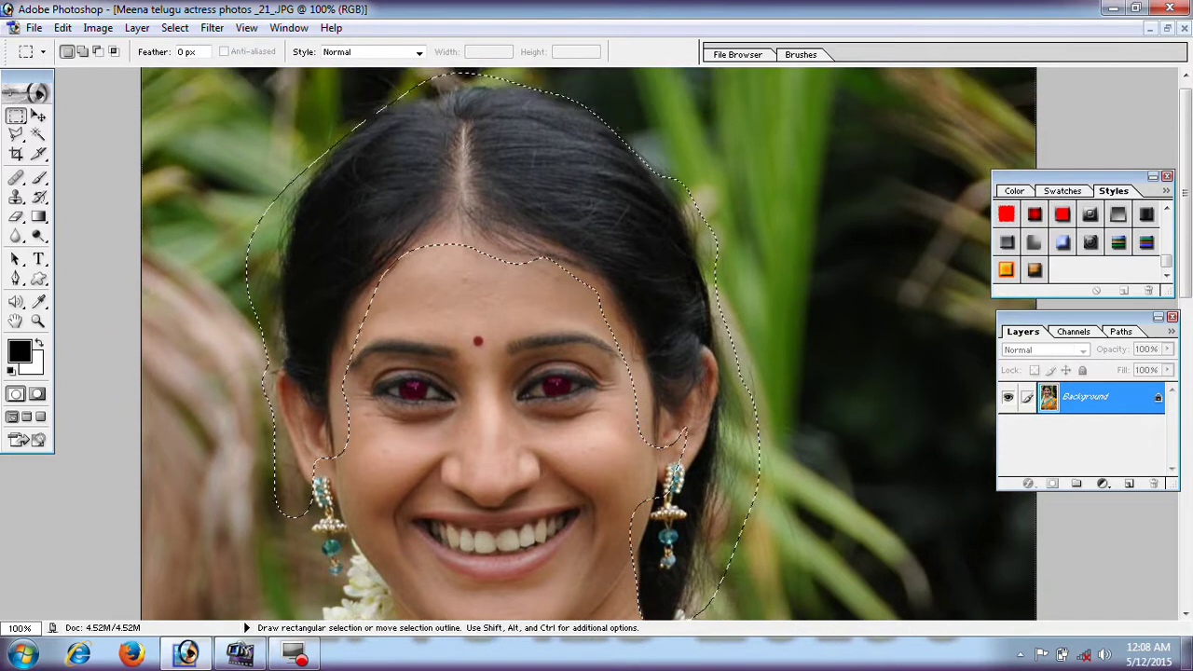
{"action": "left_click", "coordinate": [98, 30]}
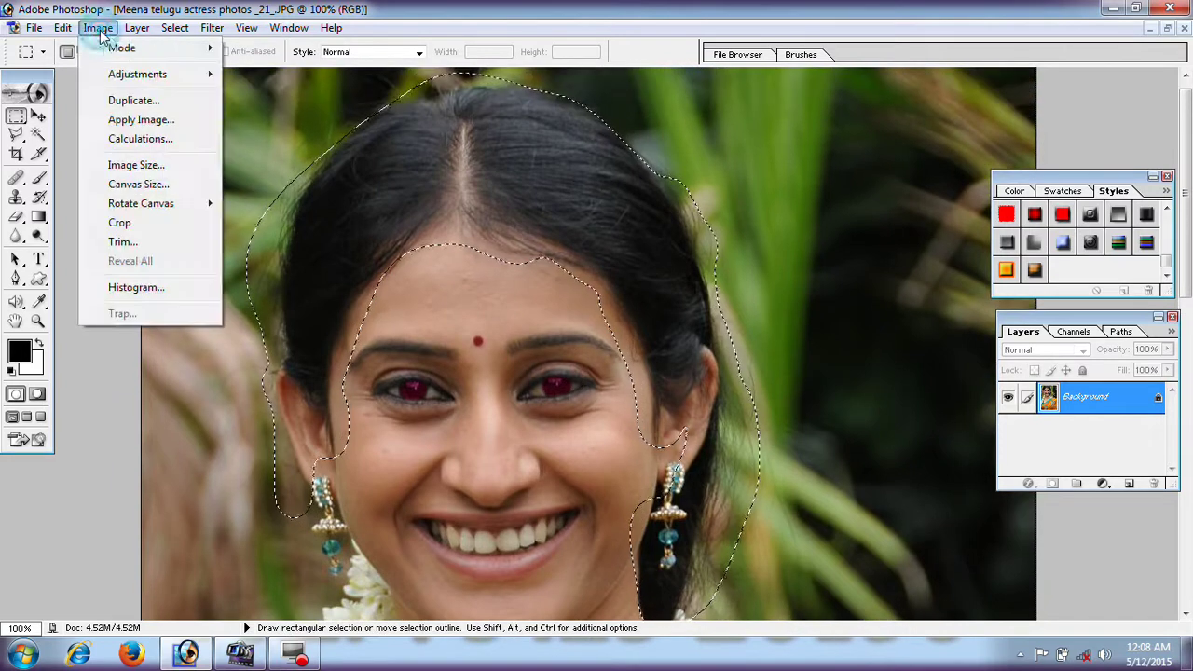
{"action": "mouse_move", "coordinate": [137, 74]}
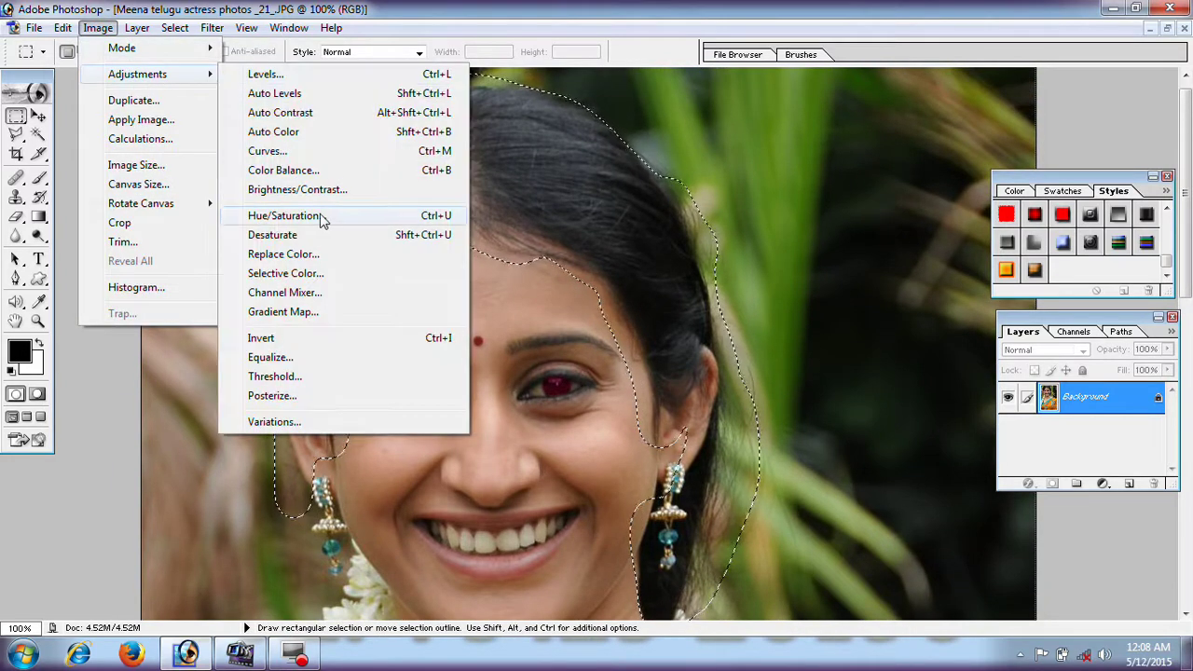
{"action": "left_click", "coordinate": [322, 217]}
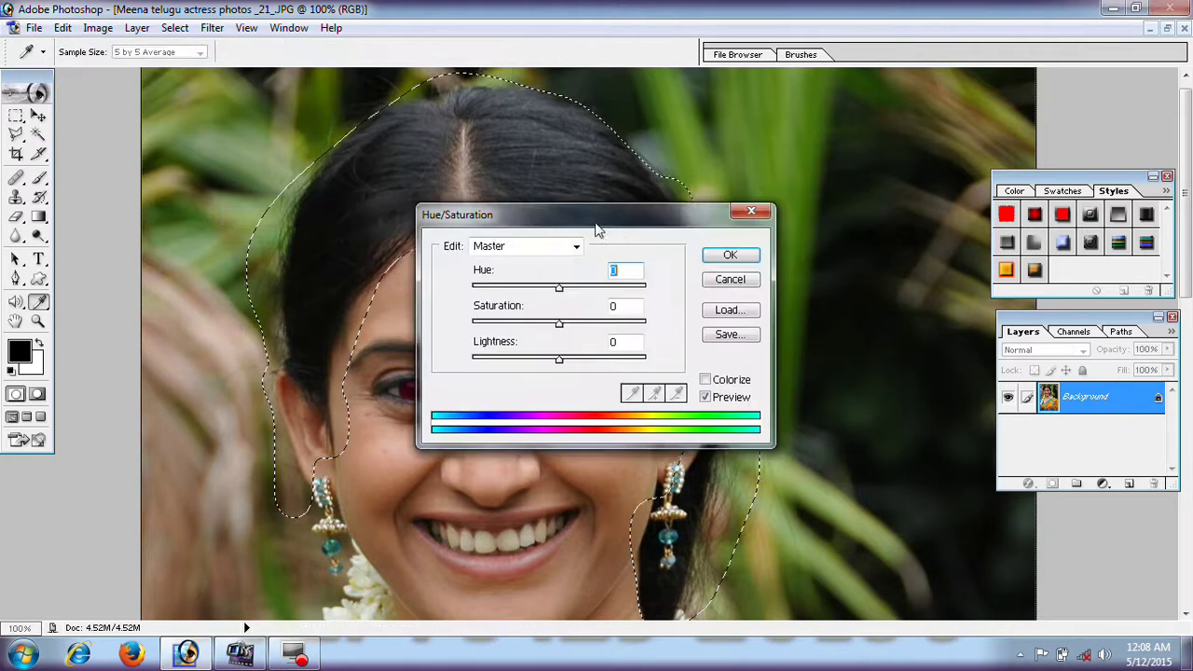
{"action": "left_click_drag", "start_coordinate": [596, 229], "coordinate": [743, 167]}
{"action": "mouse_move", "coordinate": [705, 226]}
{"action": "left_mouse_down"}
{"action": "mouse_move", "coordinate": [596, 238]}
{"action": "mouse_move", "coordinate": [745, 237]}
{"action": "left_mouse_up"}
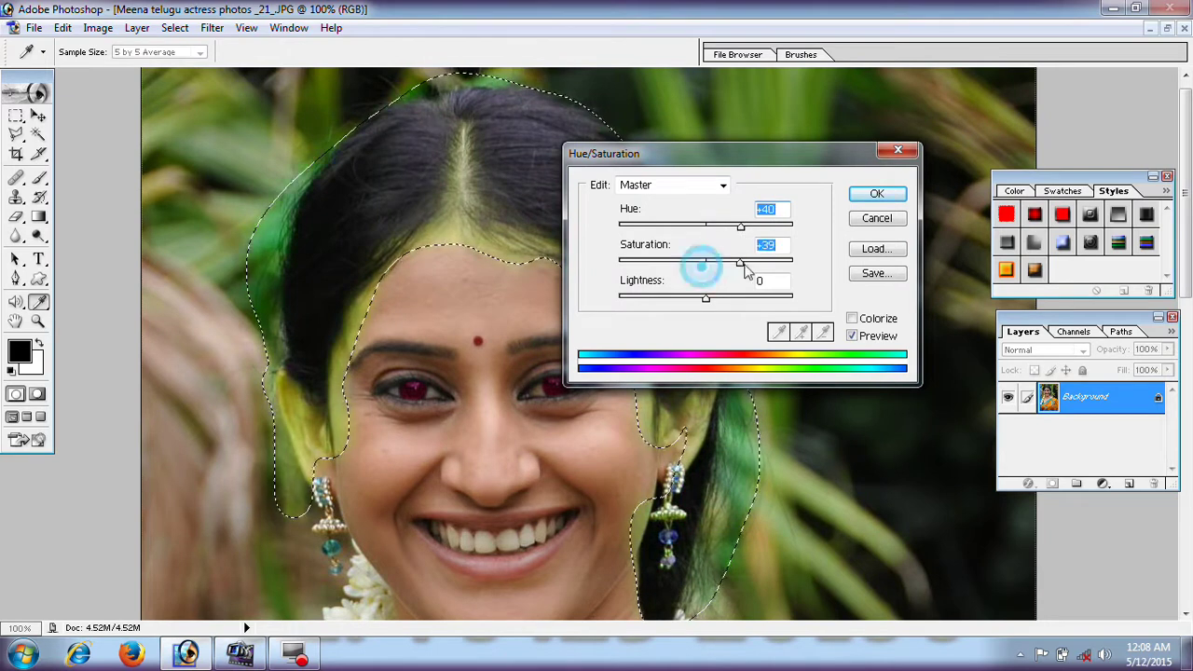
{"action": "left_click", "coordinate": [876, 218]}
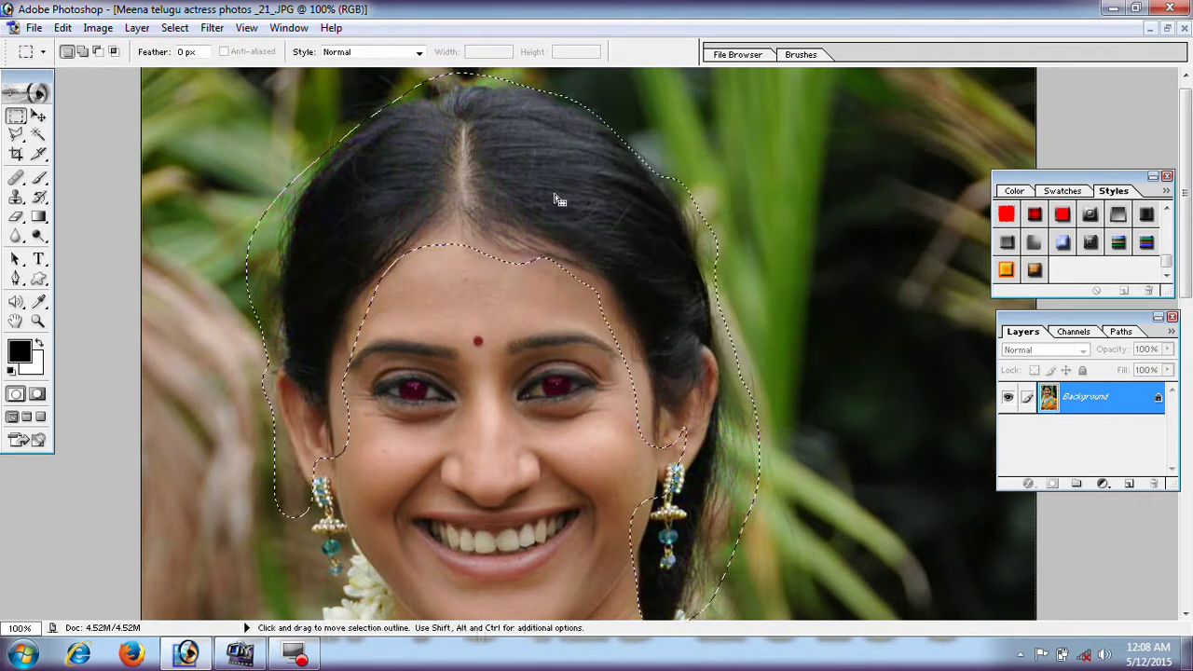
Apply Color Balance +67, -100, -81 to the selected hair to turn it red, then deselect
{"action": "left_click", "coordinate": [98, 28]}
{"action": "mouse_move", "coordinate": [137, 75]}
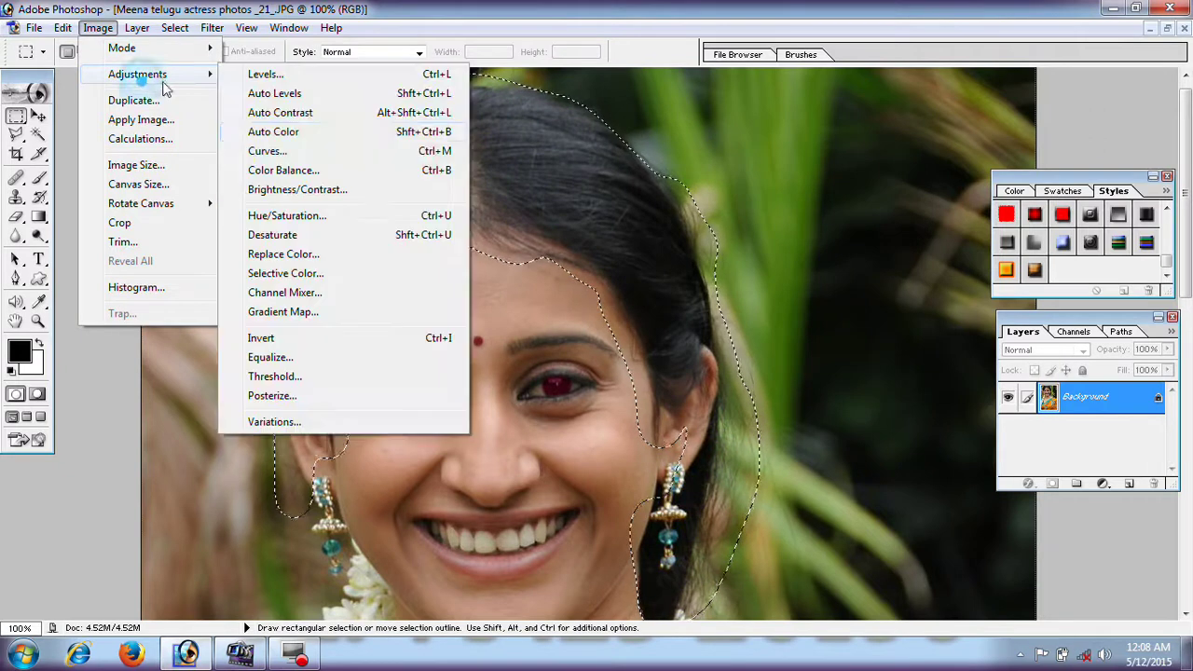
{"action": "left_click", "coordinate": [283, 169]}
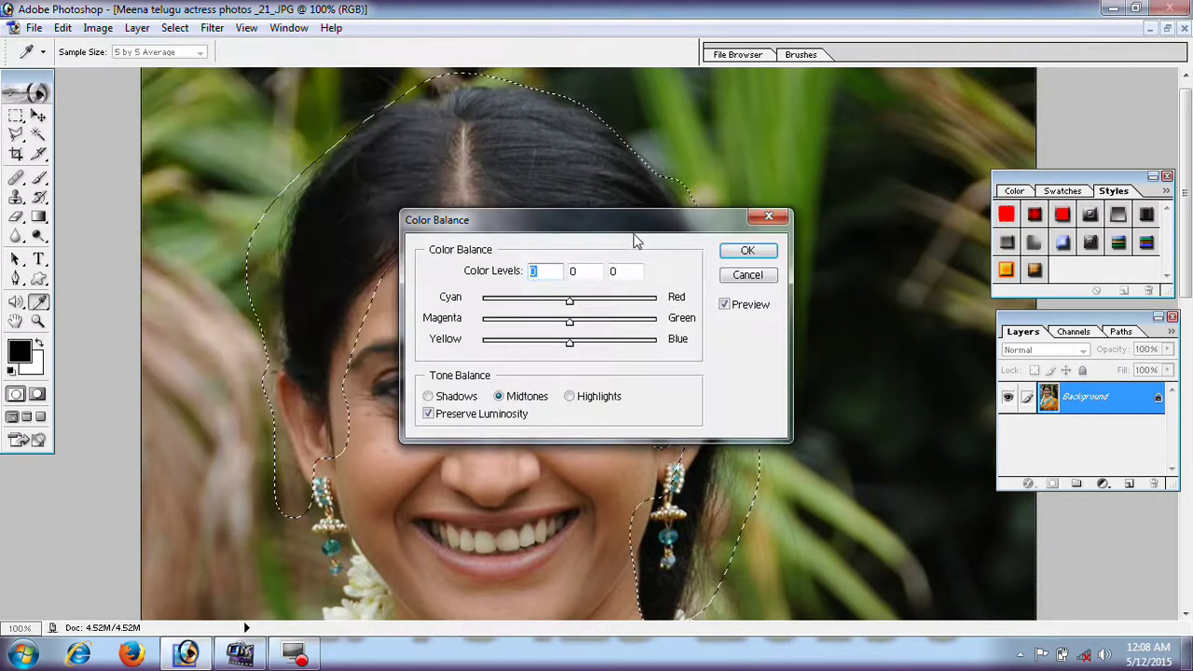
{"action": "left_click_drag", "start_coordinate": [634, 222], "coordinate": [792, 189]}
{"action": "mouse_move", "coordinate": [728, 267]}
{"action": "left_mouse_down"}
{"action": "mouse_move", "coordinate": [689, 277]}
{"action": "mouse_move", "coordinate": [724, 272]}
{"action": "mouse_move", "coordinate": [788, 291]}
{"action": "mouse_move", "coordinate": [657, 291]}
{"action": "left_mouse_up"}
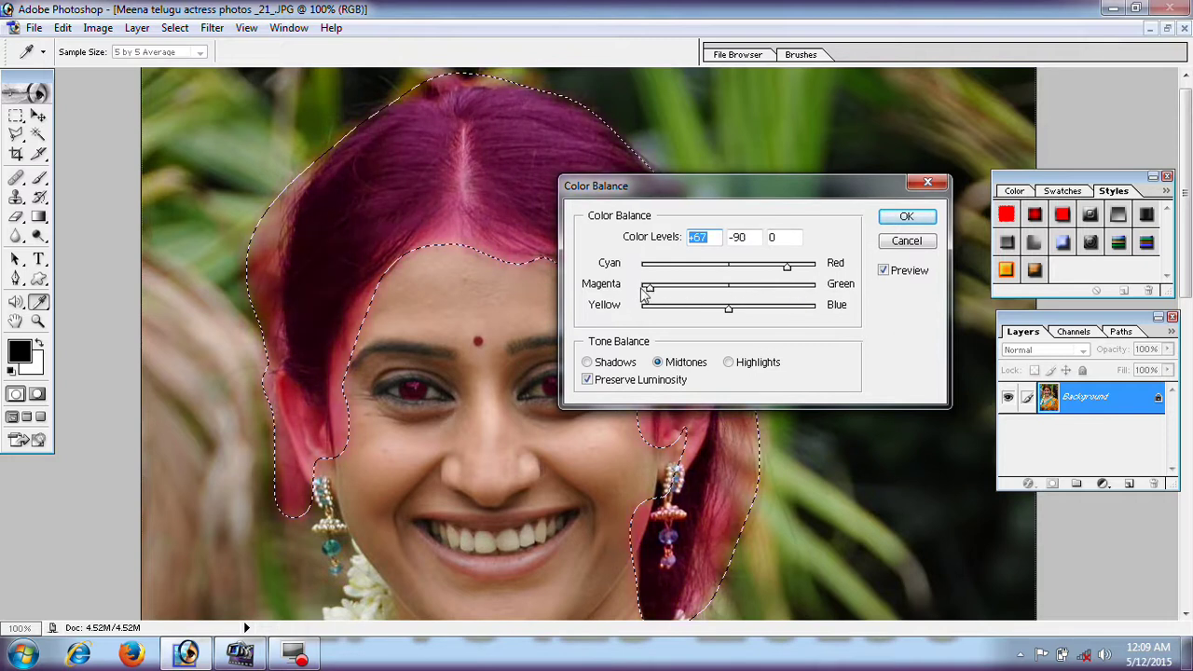
{"action": "left_click_drag", "start_coordinate": [729, 311], "coordinate": [824, 319]}
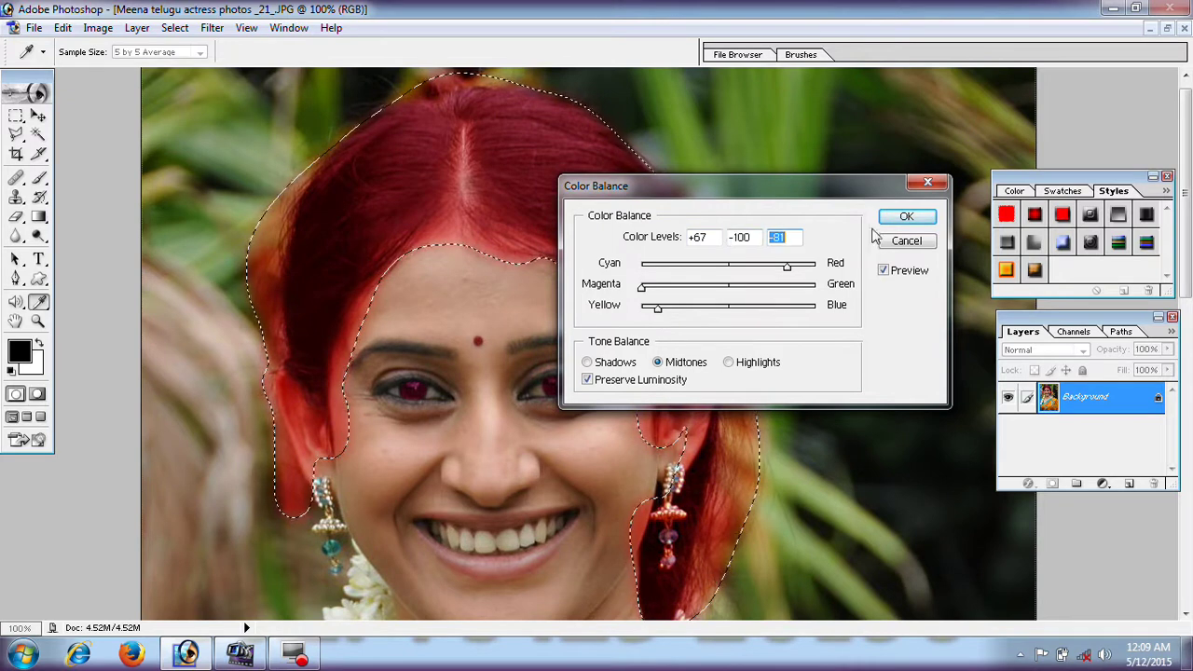
{"action": "left_click", "coordinate": [905, 217]}
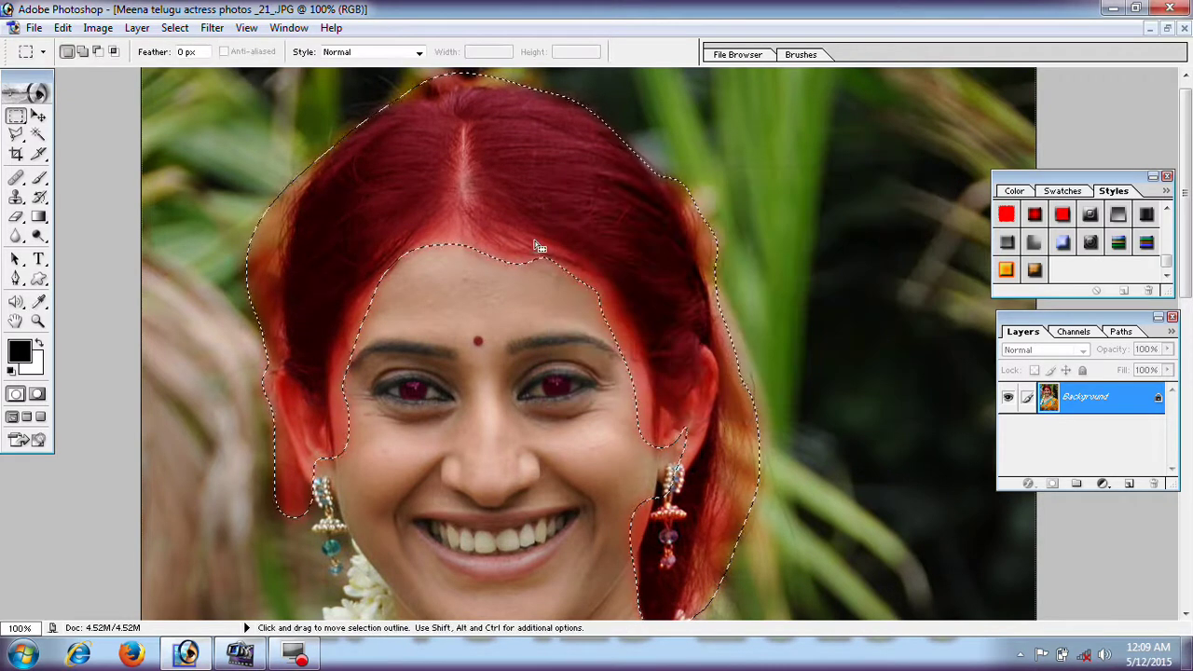
{"action": "key", "text": "ctrl+d"}
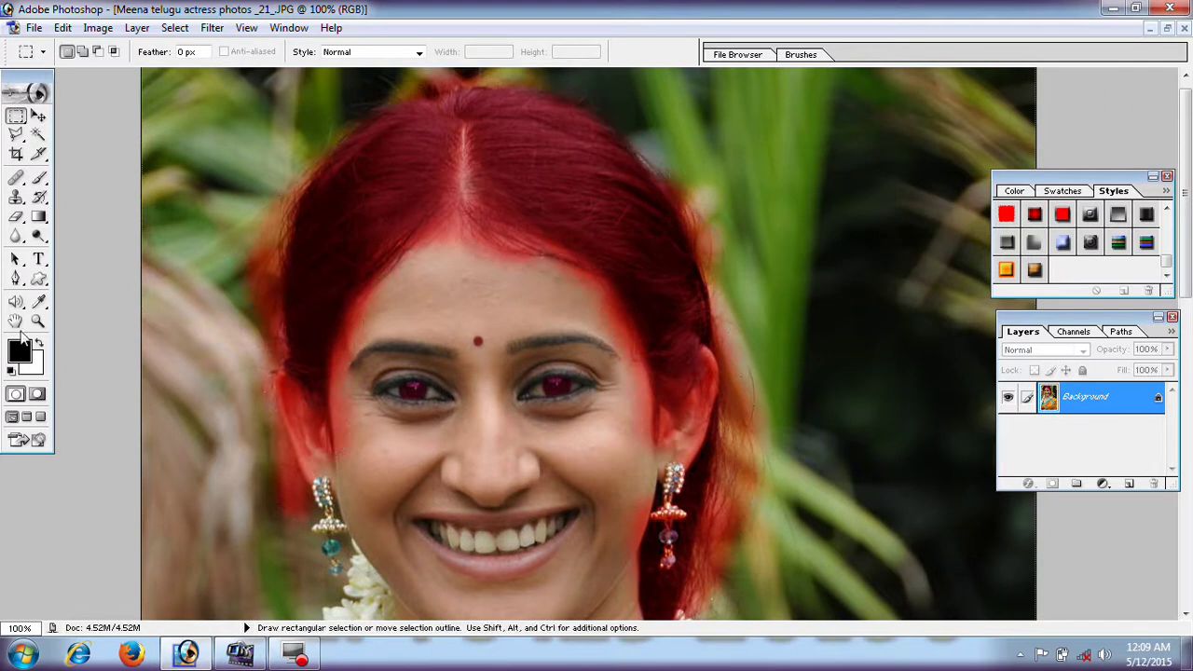
Try erasing the red on the forehead and left hair edge, then undo the strokes and the Color Balance
{"action": "left_click", "coordinate": [16, 218]}
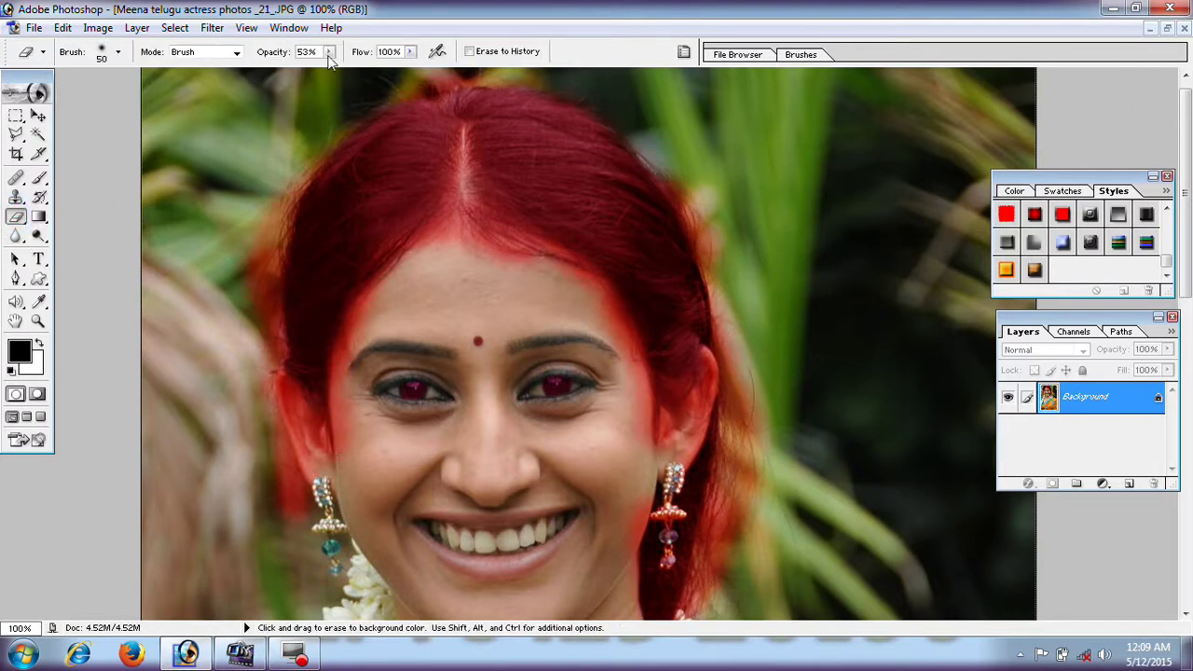
{"action": "left_click_drag", "start_coordinate": [446, 266], "coordinate": [367, 320]}
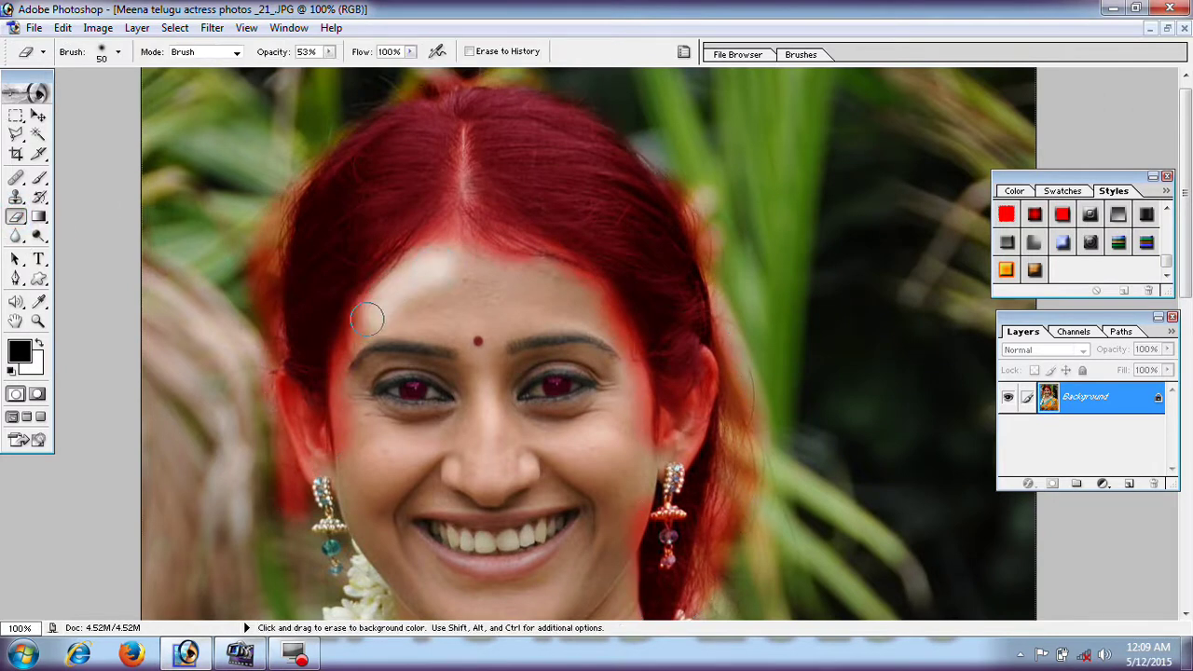
{"action": "key", "text": "ctrl+z"}
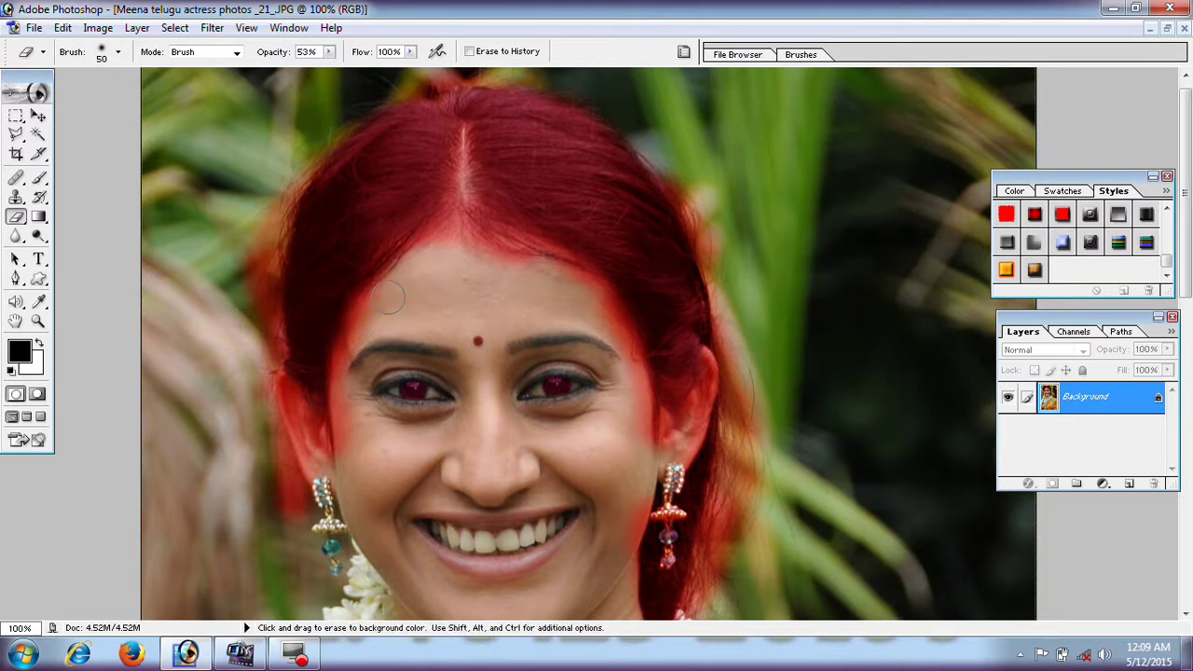
{"action": "mouse_move", "coordinate": [389, 284]}
{"action": "left_mouse_down"}
{"action": "mouse_move", "coordinate": [328, 447]}
{"action": "mouse_move", "coordinate": [299, 484]}
{"action": "left_mouse_up"}
{"action": "key", "text": "ctrl+alt+z"}
{"action": "key", "text": "ctrl+alt+z"}
{"action": "key", "text": "ctrl+alt+z"}
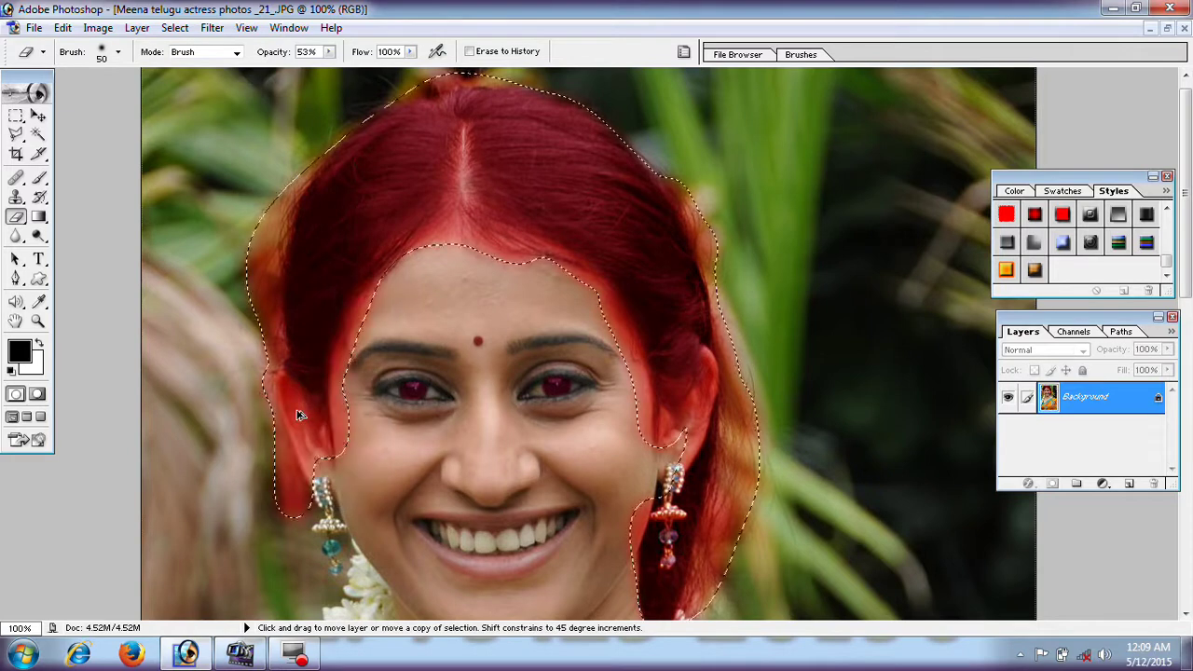
{"action": "key", "text": "ctrl+z"}
{"action": "key", "text": "ctrl+z"}
{"action": "key", "text": "ctrl+z"}
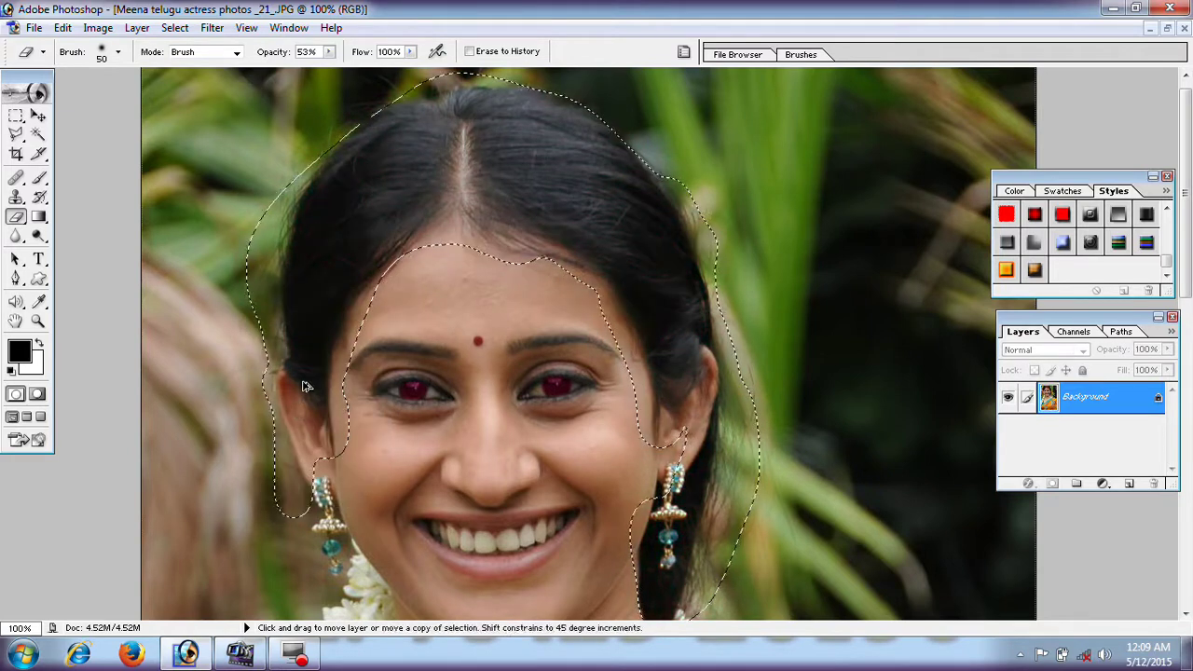
{"action": "key", "text": "ctrl+alt+z"}
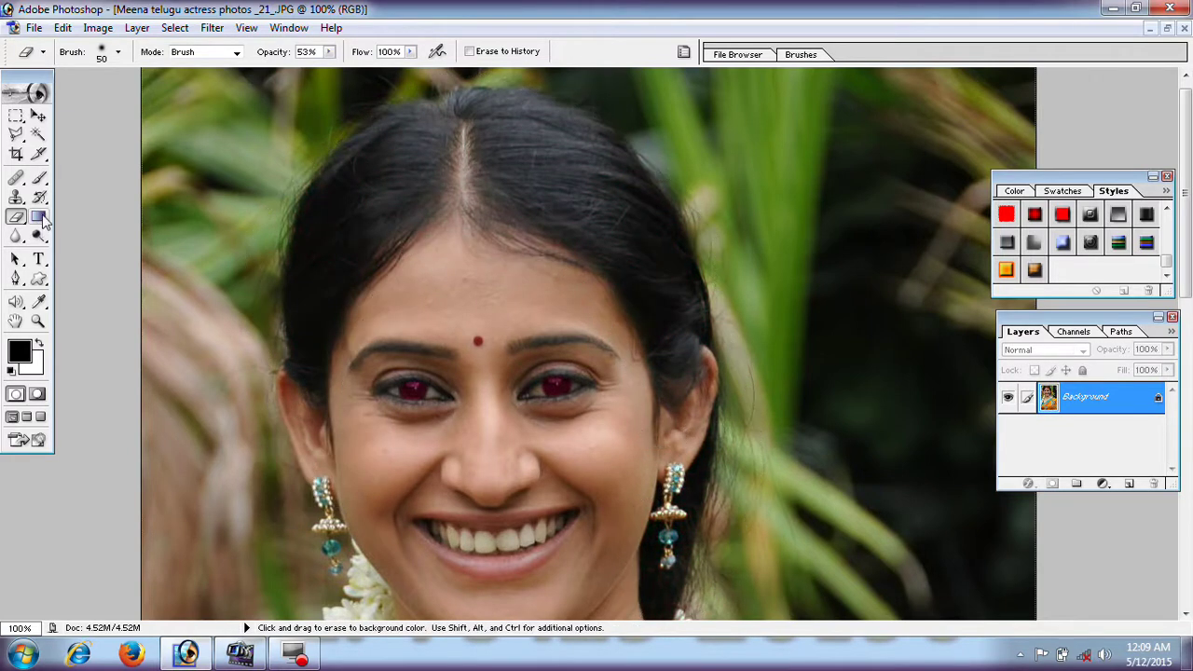
Use the History Brush on both eyes to restore their dark colour, then enter Quick Mask mode
{"action": "left_click", "coordinate": [44, 219]}
{"action": "left_click_drag", "start_coordinate": [38, 197], "coordinate": [80, 203]}
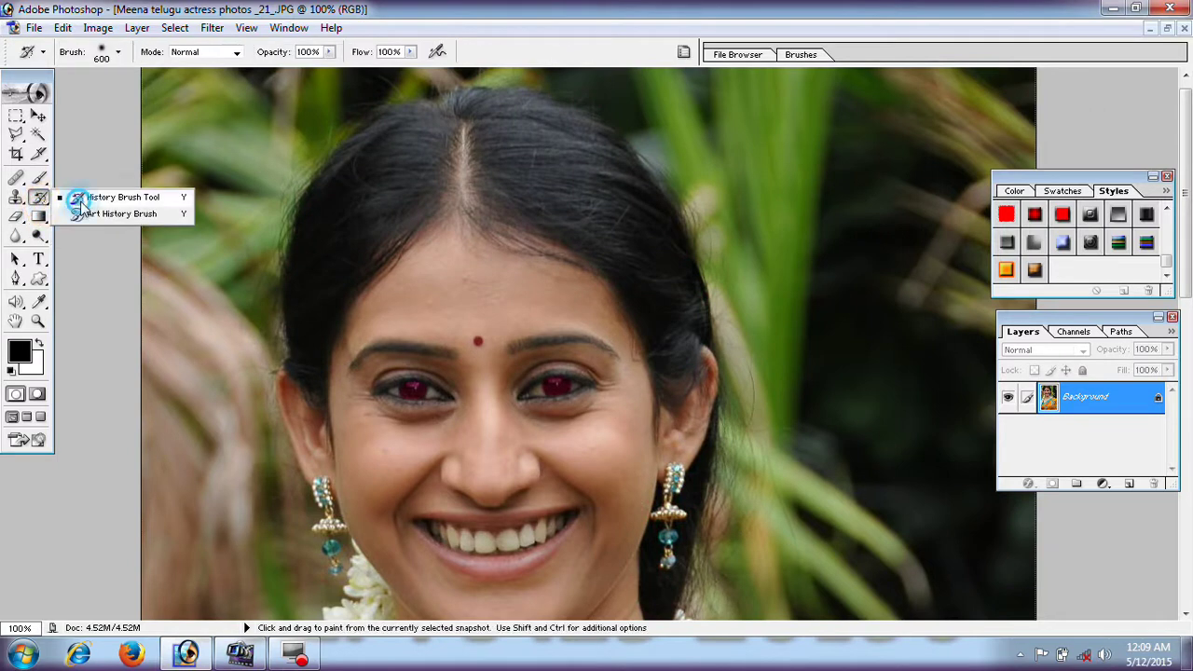
{"action": "left_click", "coordinate": [410, 391]}
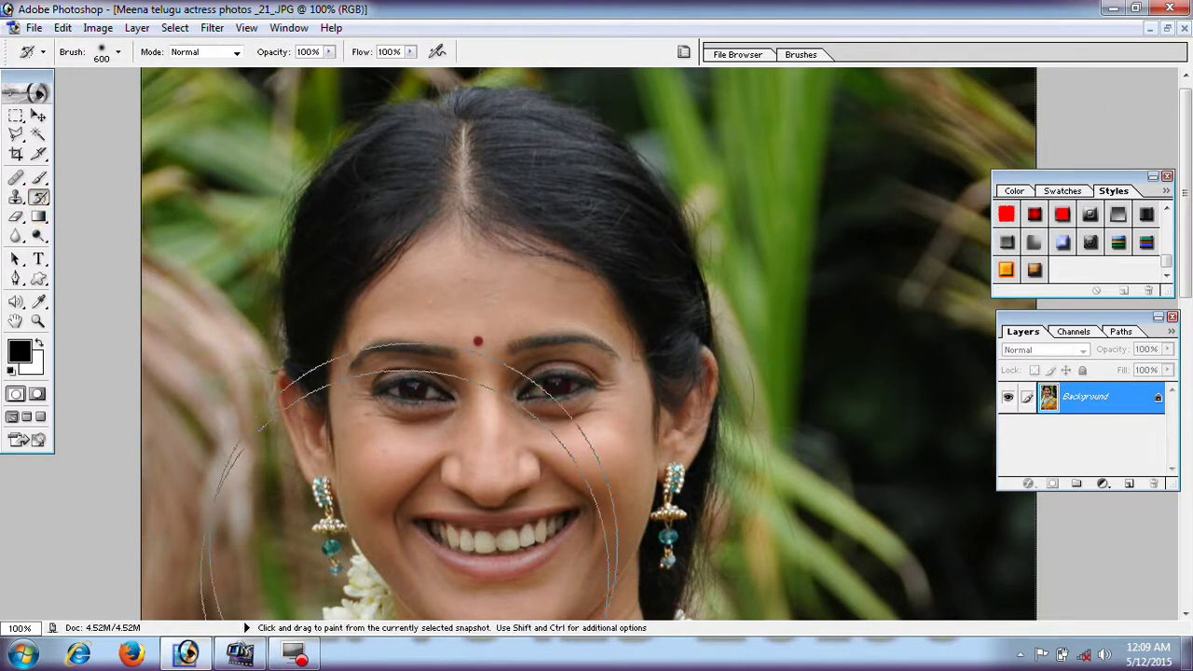
{"action": "left_click", "coordinate": [452, 399]}
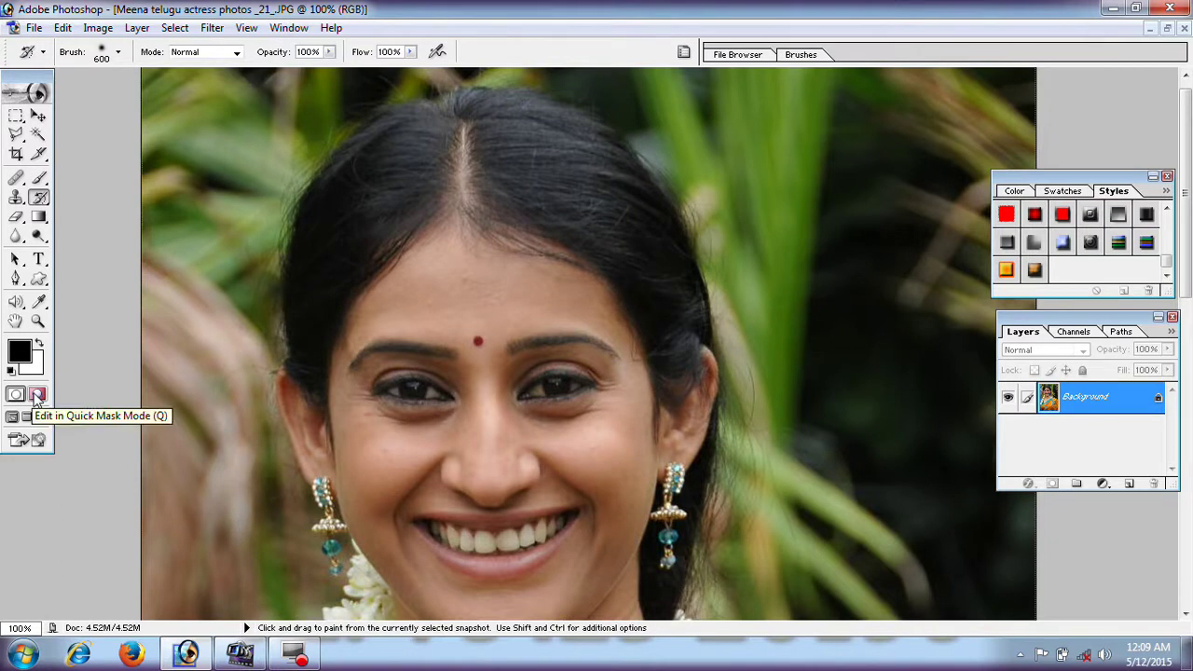
{"action": "left_click", "coordinate": [38, 396]}
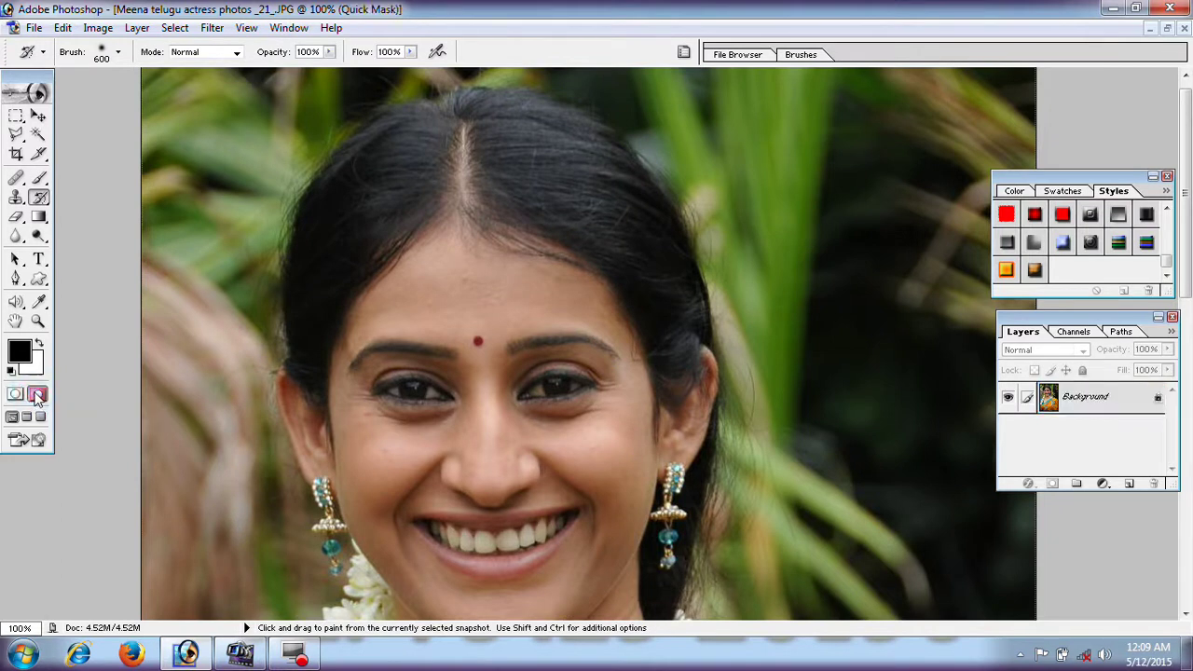
With a size-60 black brush, mask the left hair, the parting and the right side down to the ear
{"action": "left_click", "coordinate": [39, 178]}
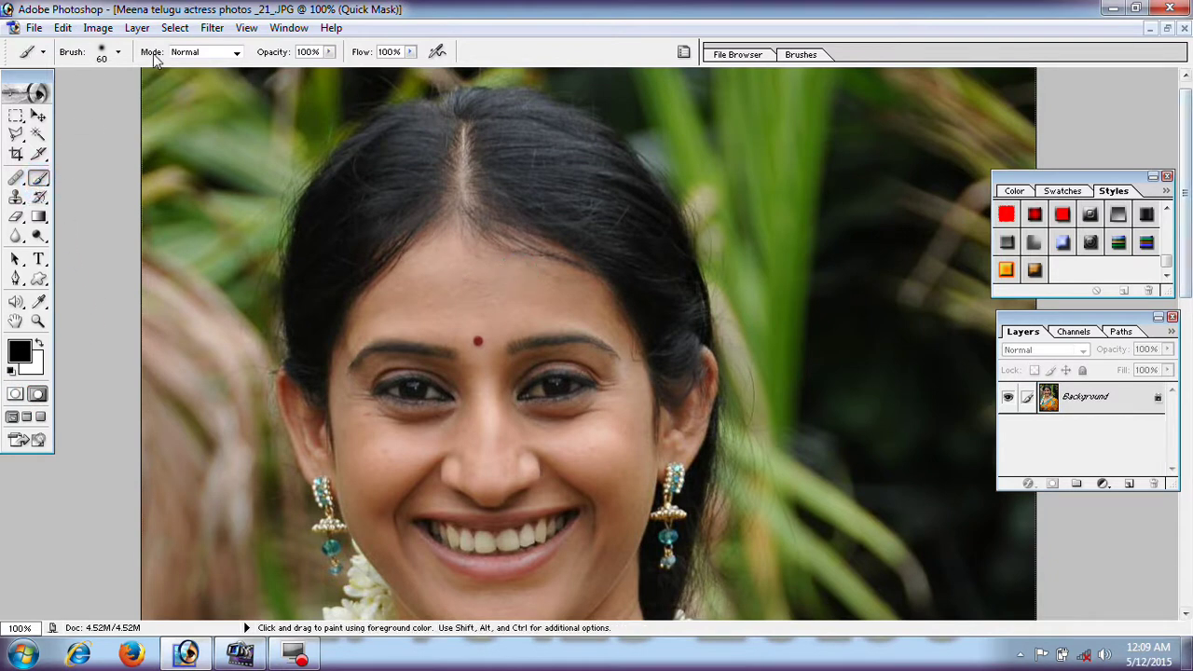
{"action": "mouse_move", "coordinate": [386, 166]}
{"action": "left_mouse_down"}
{"action": "mouse_move", "coordinate": [319, 248]}
{"action": "mouse_move", "coordinate": [307, 327]}
{"action": "mouse_move", "coordinate": [438, 116]}
{"action": "mouse_move", "coordinate": [367, 146]}
{"action": "mouse_move", "coordinate": [404, 128]}
{"action": "mouse_move", "coordinate": [371, 242]}
{"action": "mouse_move", "coordinate": [367, 165]}
{"action": "mouse_move", "coordinate": [293, 240]}
{"action": "mouse_move", "coordinate": [282, 292]}
{"action": "mouse_move", "coordinate": [292, 407]}
{"action": "mouse_move", "coordinate": [308, 338]}
{"action": "mouse_move", "coordinate": [317, 430]}
{"action": "left_mouse_up"}
{"action": "mouse_move", "coordinate": [319, 355]}
{"action": "left_mouse_down"}
{"action": "mouse_move", "coordinate": [407, 205]}
{"action": "mouse_move", "coordinate": [471, 163]}
{"action": "mouse_move", "coordinate": [416, 120]}
{"action": "mouse_move", "coordinate": [320, 202]}
{"action": "left_mouse_up"}
{"action": "mouse_move", "coordinate": [456, 94]}
{"action": "left_mouse_down"}
{"action": "mouse_move", "coordinate": [652, 236]}
{"action": "mouse_move", "coordinate": [506, 176]}
{"action": "mouse_move", "coordinate": [495, 131]}
{"action": "mouse_move", "coordinate": [575, 186]}
{"action": "mouse_move", "coordinate": [553, 239]}
{"action": "mouse_move", "coordinate": [493, 203]}
{"action": "left_mouse_up"}
{"action": "mouse_move", "coordinate": [503, 106]}
{"action": "left_mouse_down"}
{"action": "mouse_move", "coordinate": [660, 200]}
{"action": "mouse_move", "coordinate": [591, 133]}
{"action": "mouse_move", "coordinate": [692, 277]}
{"action": "mouse_move", "coordinate": [688, 358]}
{"action": "mouse_move", "coordinate": [656, 289]}
{"action": "left_mouse_up"}
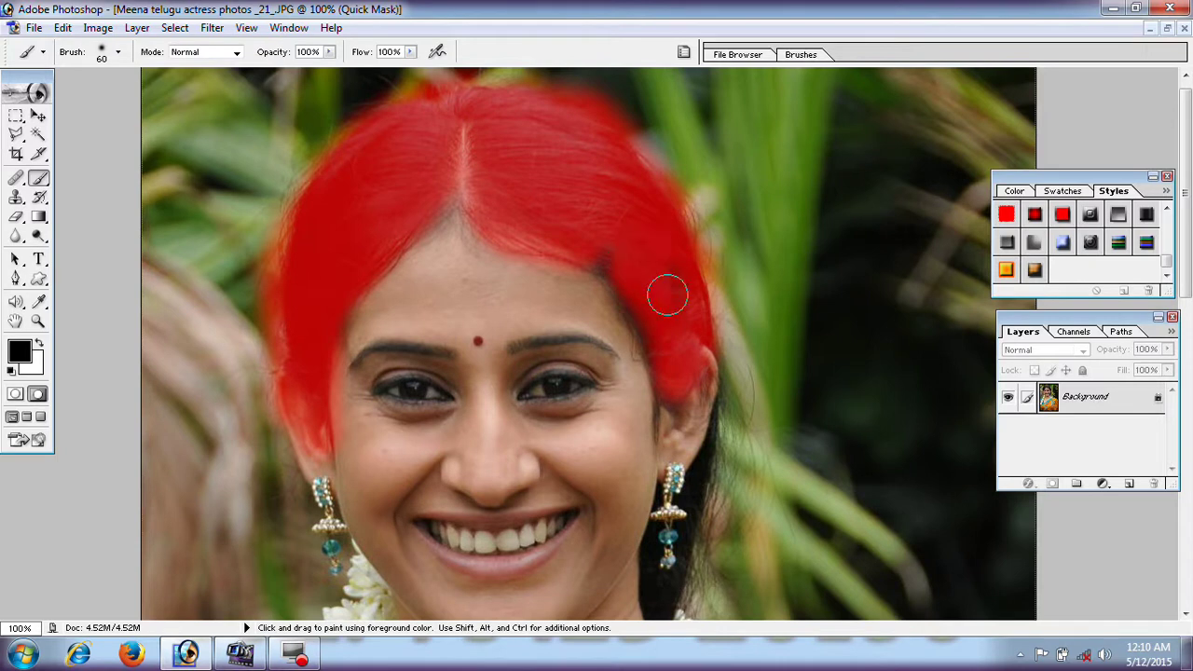
{"action": "left_click_drag", "start_coordinate": [667, 336], "coordinate": [601, 252]}
{"action": "left_click_drag", "start_coordinate": [666, 346], "coordinate": [667, 414]}
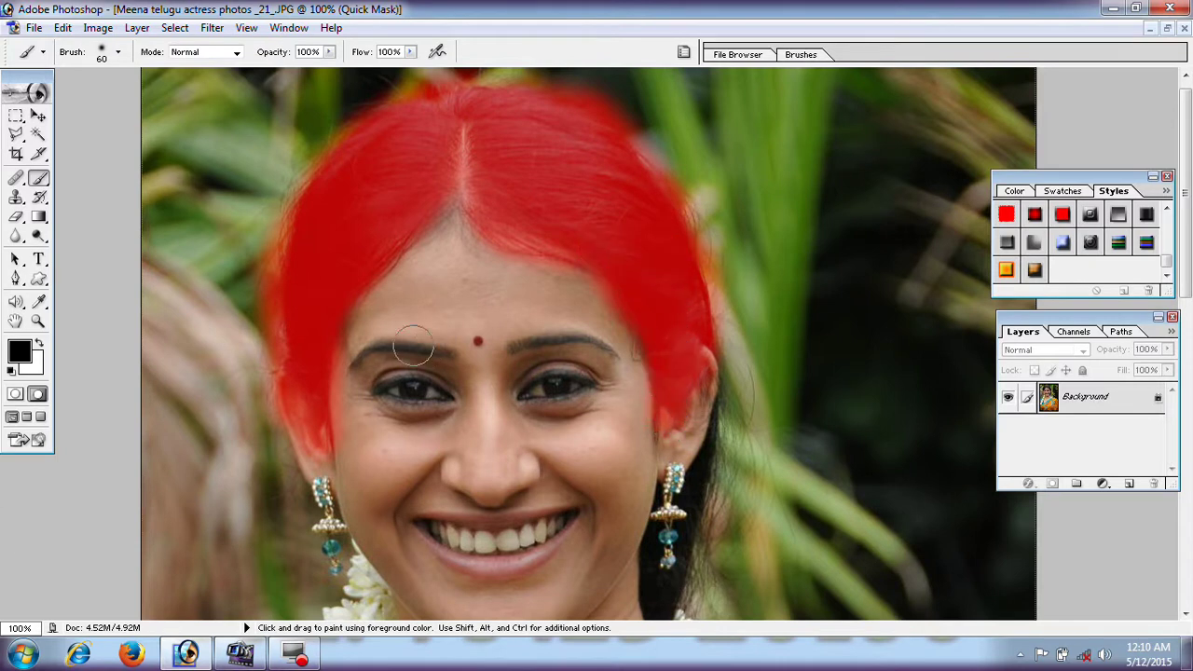
Extend the mask over the left hairline and the hair behind the right earring down to the neck
{"action": "left_click_drag", "start_coordinate": [346, 327], "coordinate": [479, 220]}
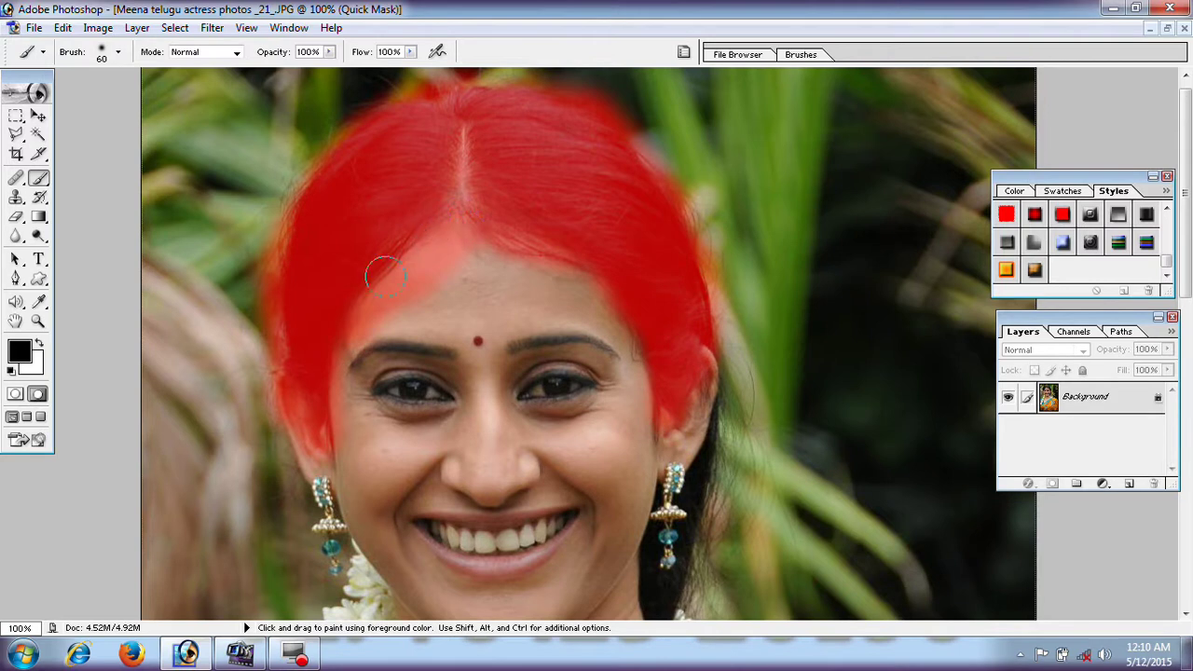
{"action": "scroll", "coordinate": [569, 214], "scroll_direction": "down", "scroll_amount": 3}
{"action": "scroll", "coordinate": [652, 373], "scroll_direction": "down", "scroll_amount": 1}
{"action": "mouse_move", "coordinate": [664, 511]}
{"action": "left_mouse_down"}
{"action": "mouse_move", "coordinate": [656, 491]}
{"action": "mouse_move", "coordinate": [719, 382]}
{"action": "mouse_move", "coordinate": [720, 286]}
{"action": "mouse_move", "coordinate": [704, 381]}
{"action": "left_mouse_up"}
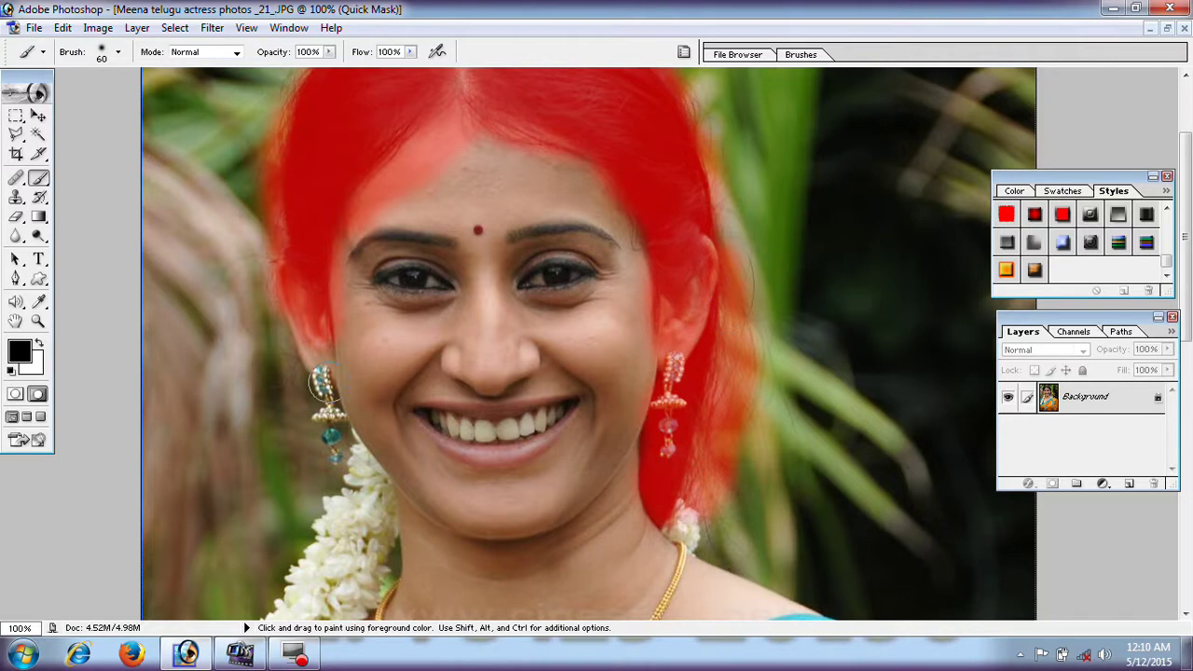
{"action": "scroll", "coordinate": [579, 122], "scroll_direction": "up", "scroll_amount": 3}
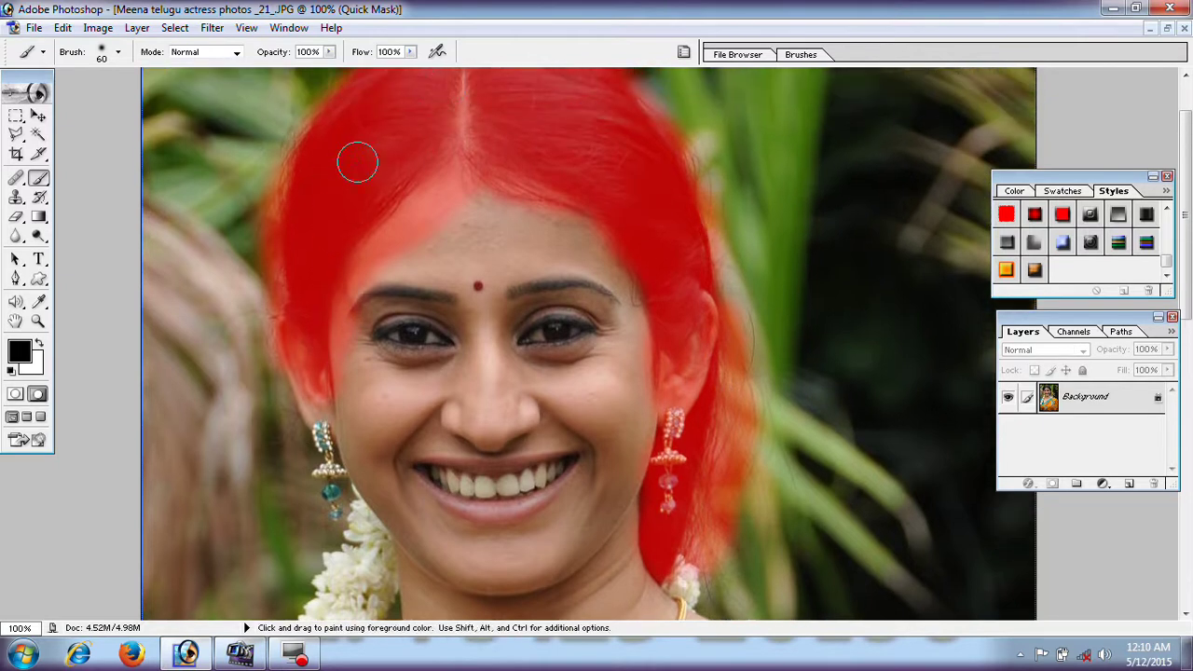
Turn the hair mask into a selection, invert it, and copy the hair to Layer 1 via Copy
{"action": "left_click", "coordinate": [15, 394]}
{"action": "scroll", "coordinate": [725, 556], "scroll_direction": "up", "scroll_amount": 3}
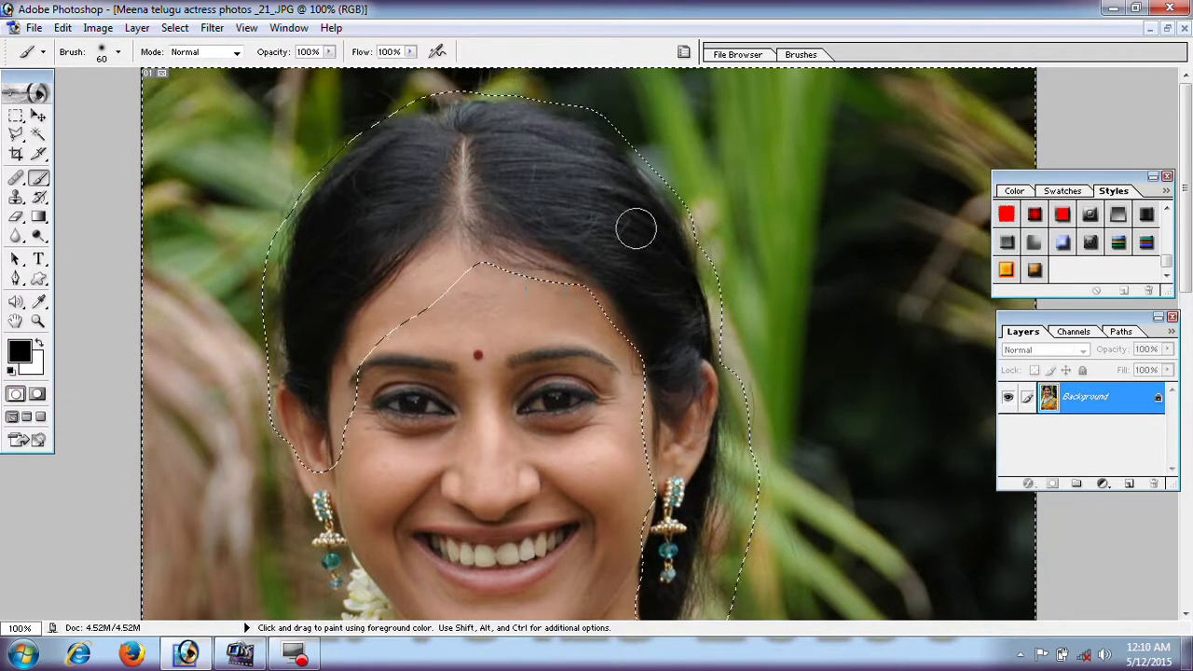
{"action": "left_click", "coordinate": [15, 116]}
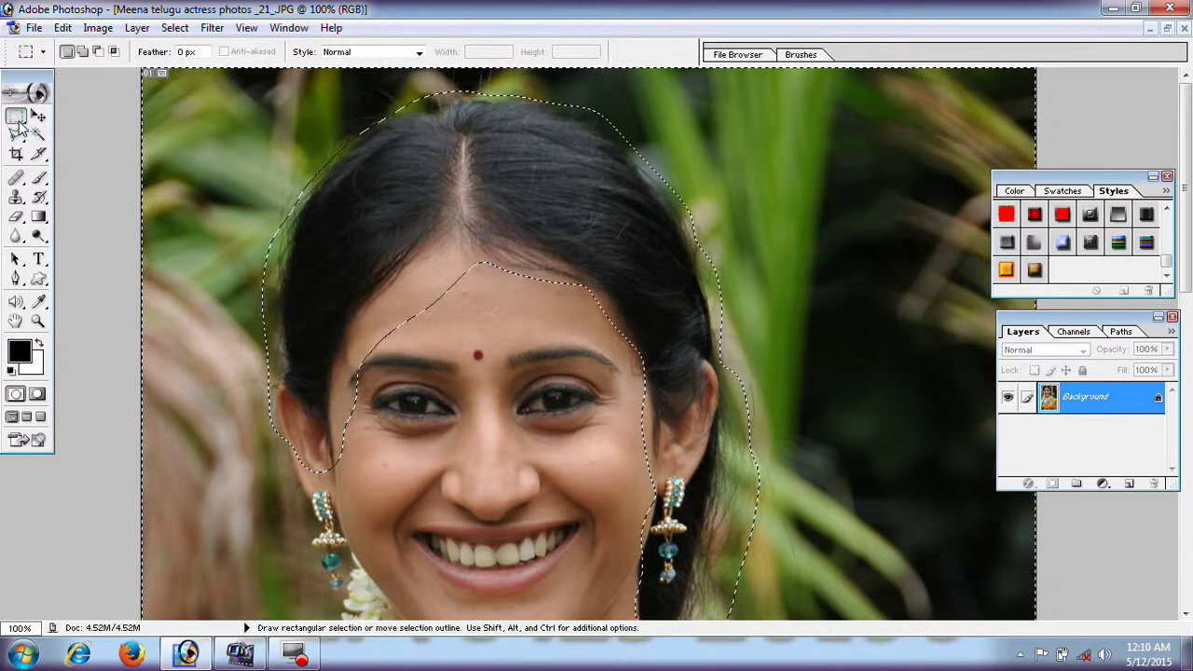
{"action": "right_click", "coordinate": [400, 189]}
{"action": "left_click", "coordinate": [466, 223]}
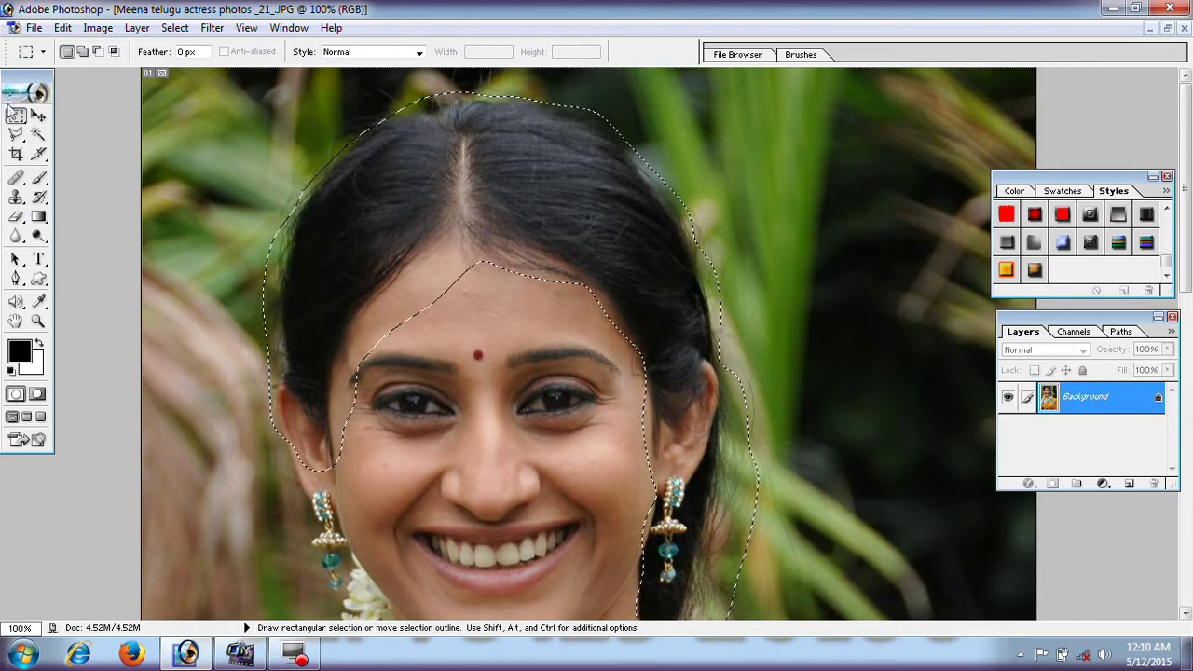
{"action": "right_click", "coordinate": [443, 157]}
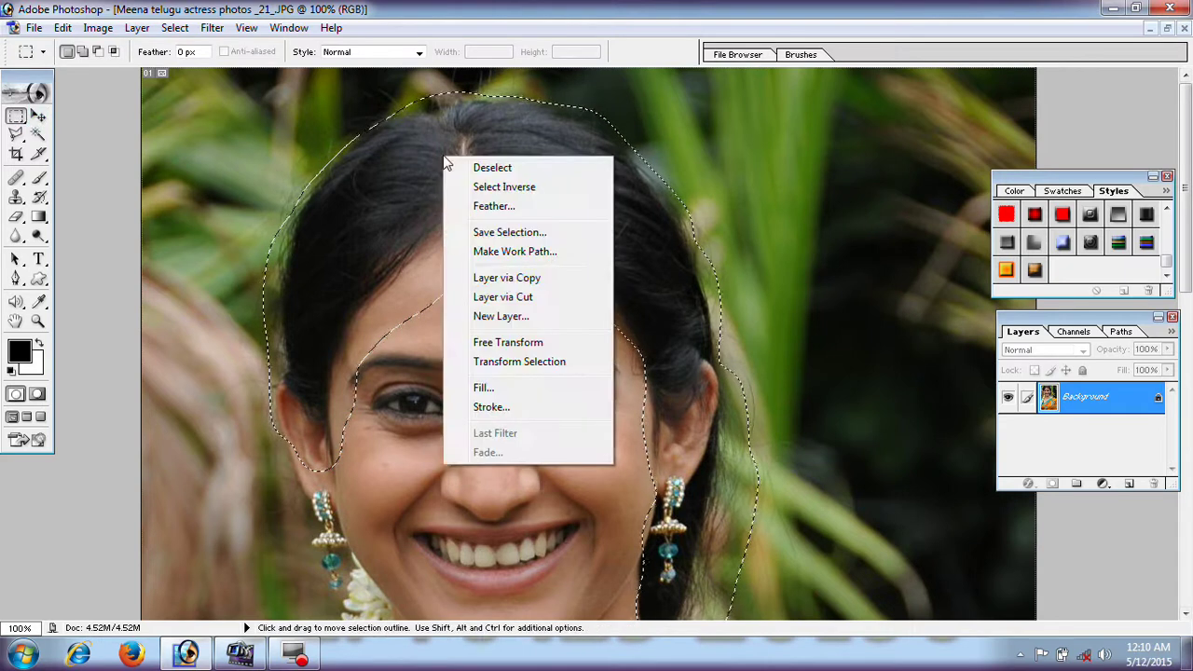
{"action": "left_click", "coordinate": [501, 285]}
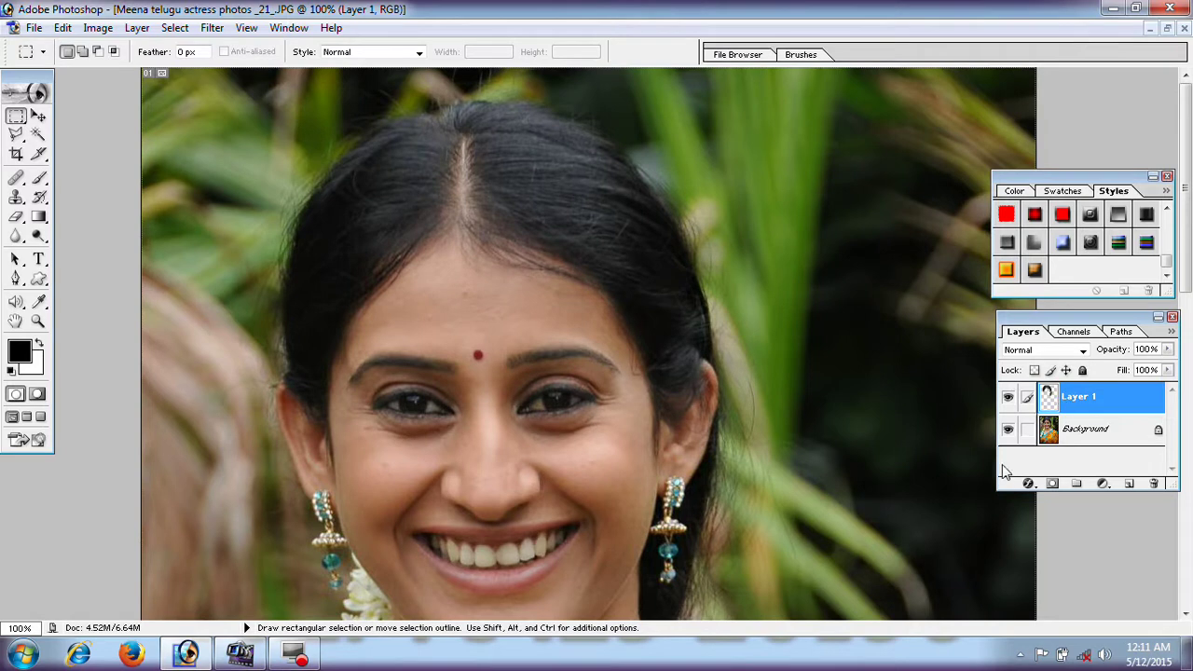
Hide the Background layer so only the hair on Layer 1 is visible
{"action": "left_click", "coordinate": [1007, 433]}
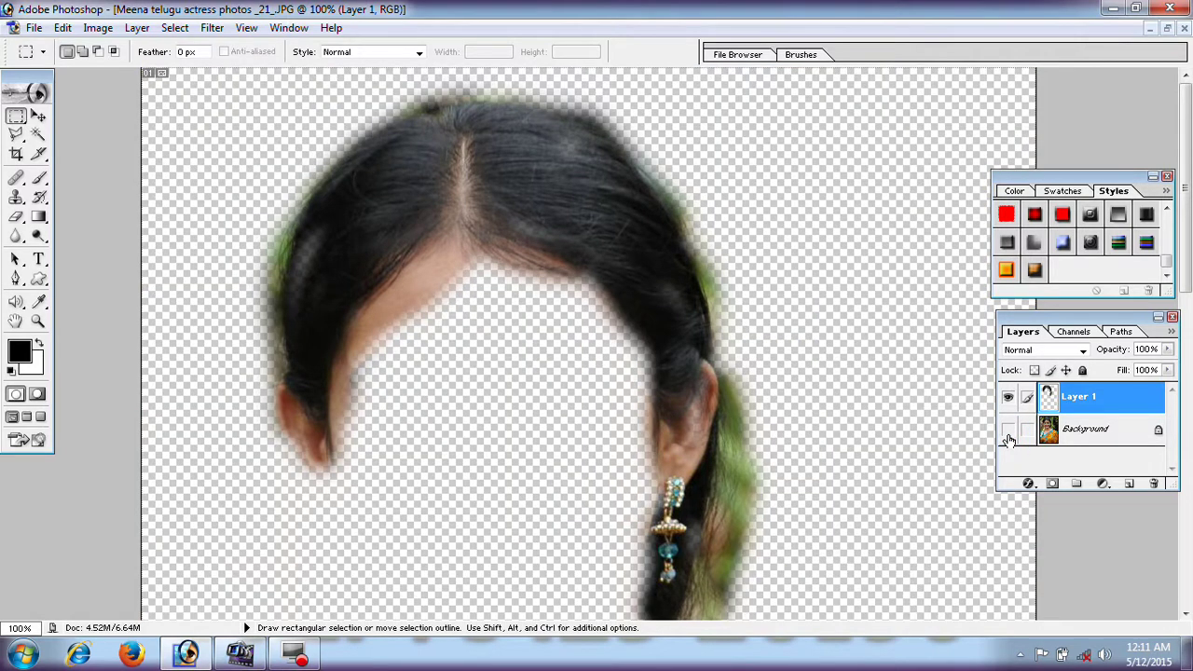
{"action": "left_click", "coordinate": [1007, 430]}
{"action": "left_click", "coordinate": [1007, 431]}
Apply Color Balance +100, -100, -100 to Layer 1 to make the hair deep red
{"action": "left_click", "coordinate": [97, 27]}
{"action": "mouse_move", "coordinate": [137, 74]}
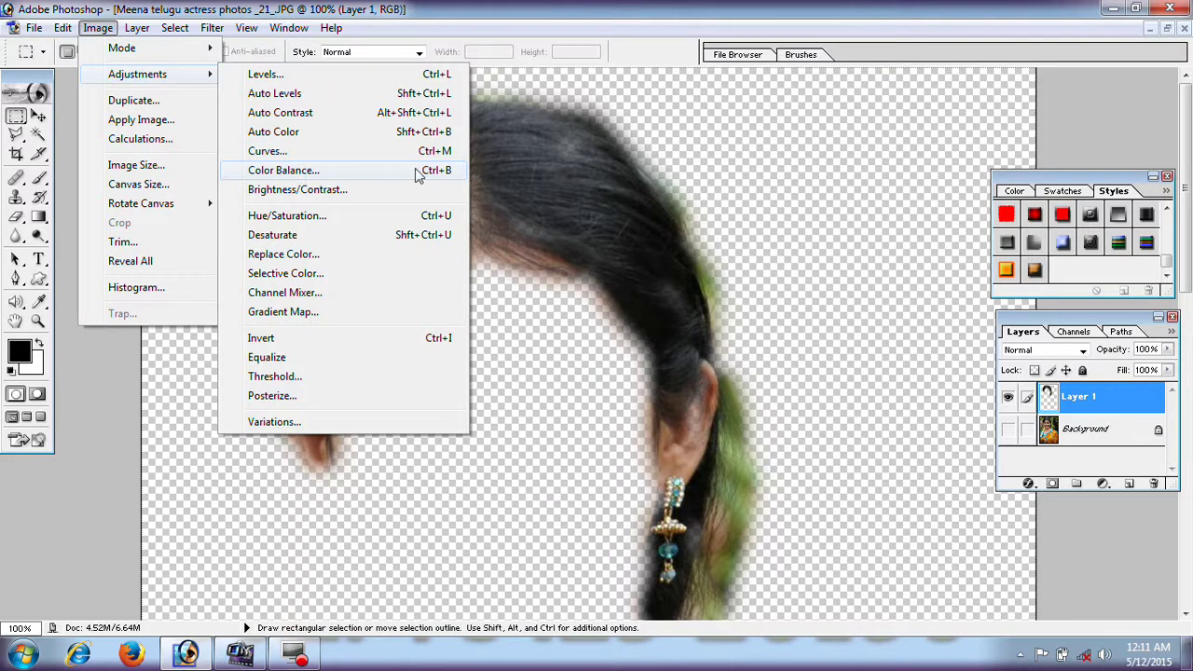
{"action": "left_click", "coordinate": [436, 171]}
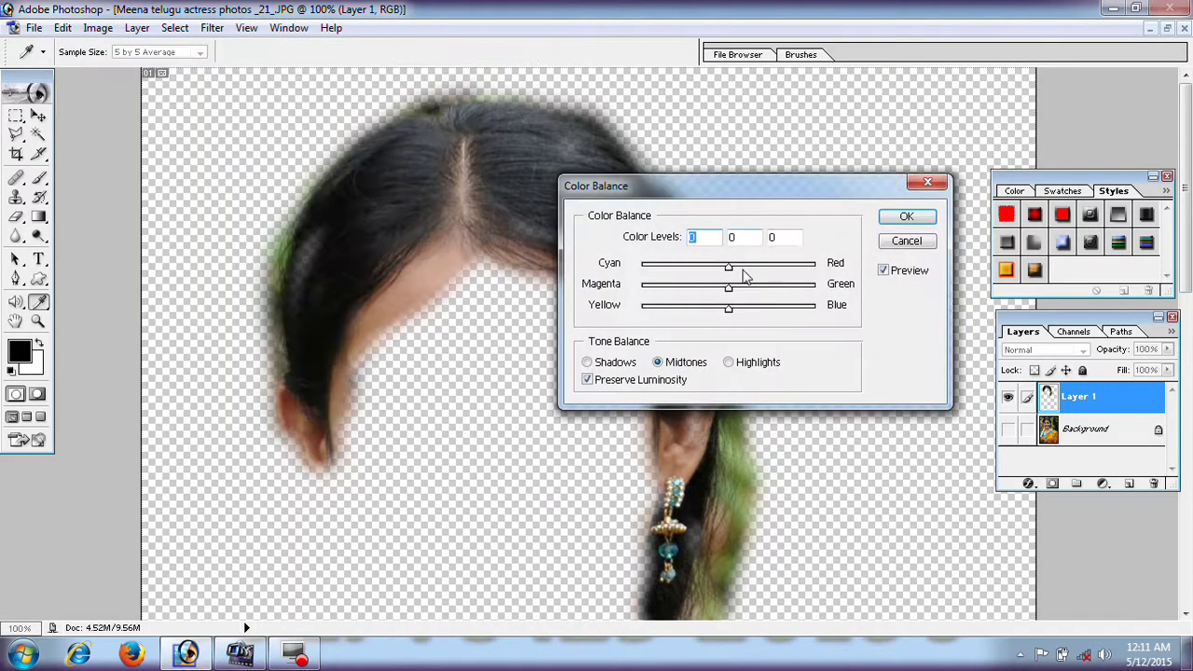
{"action": "left_click_drag", "start_coordinate": [729, 269], "coordinate": [808, 277]}
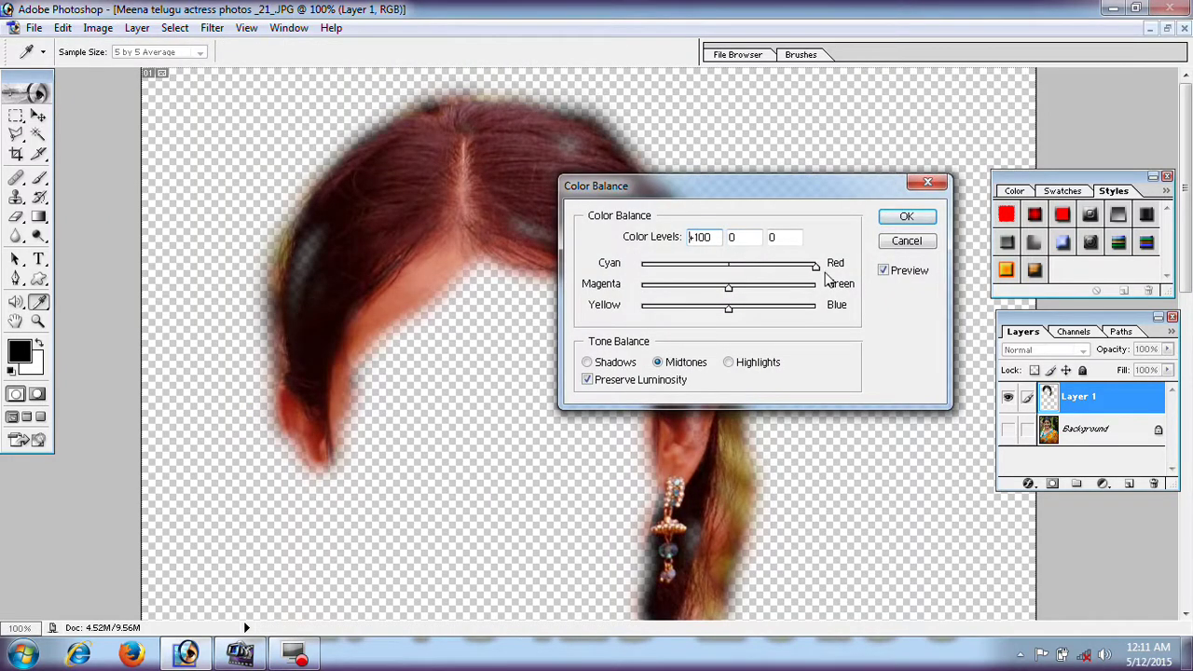
{"action": "left_click_drag", "start_coordinate": [729, 286], "coordinate": [639, 296]}
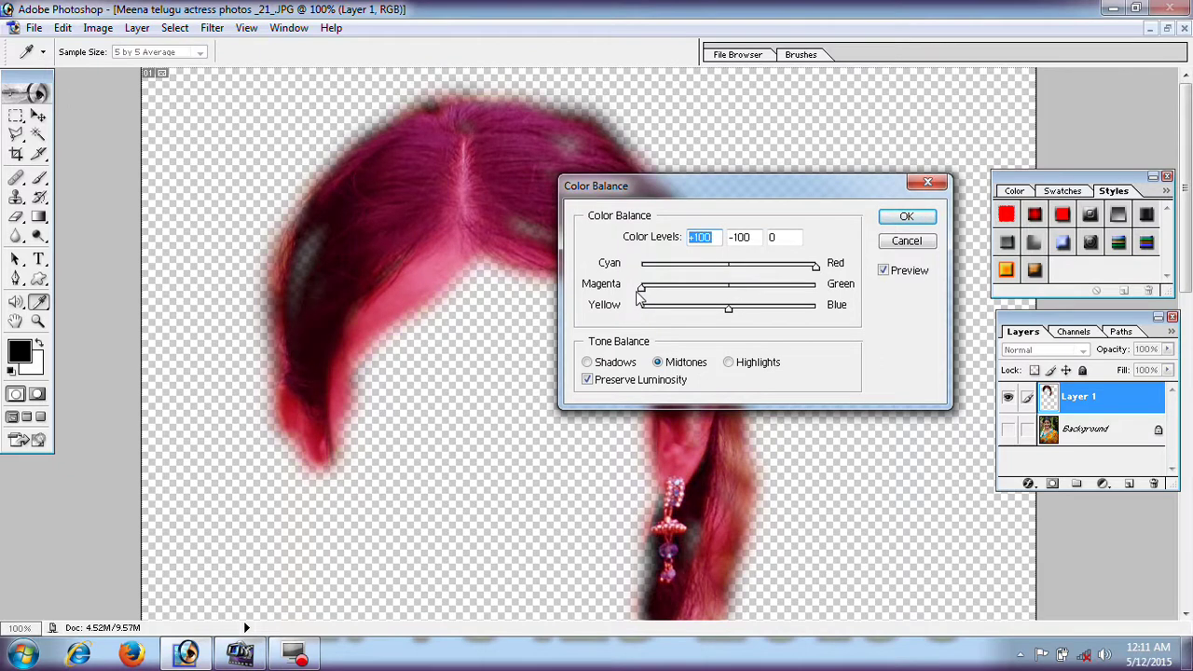
{"action": "mouse_move", "coordinate": [727, 308]}
{"action": "left_mouse_down"}
{"action": "mouse_move", "coordinate": [817, 311]}
{"action": "mouse_move", "coordinate": [637, 312]}
{"action": "left_mouse_up"}
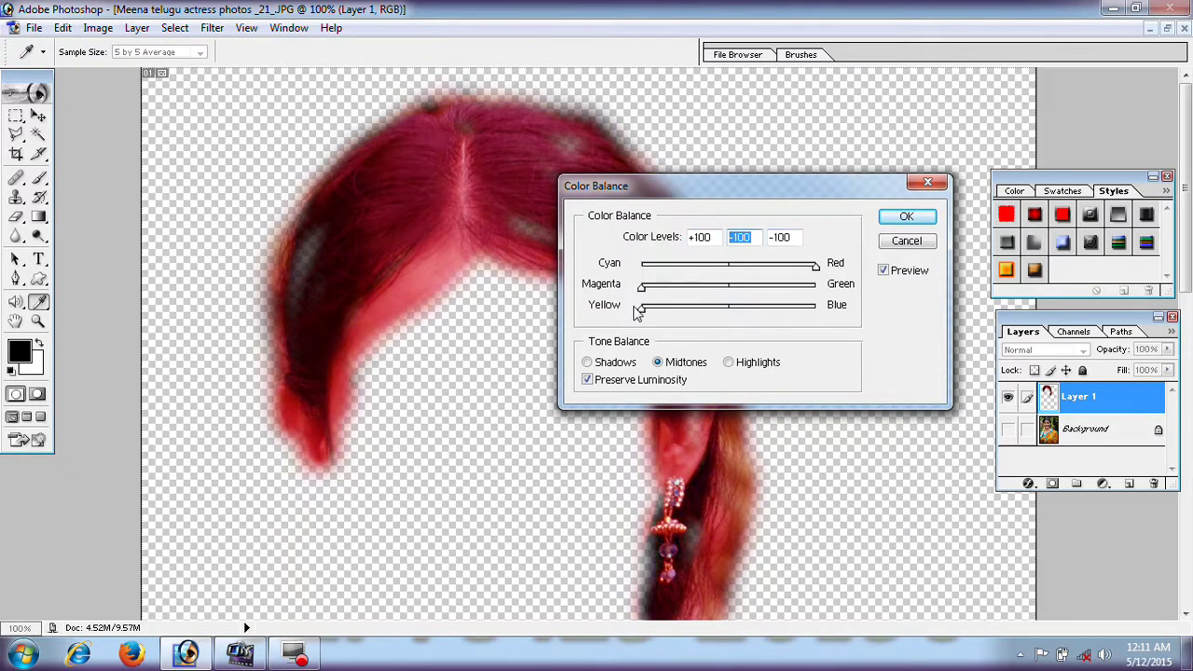
{"action": "left_click", "coordinate": [917, 218]}
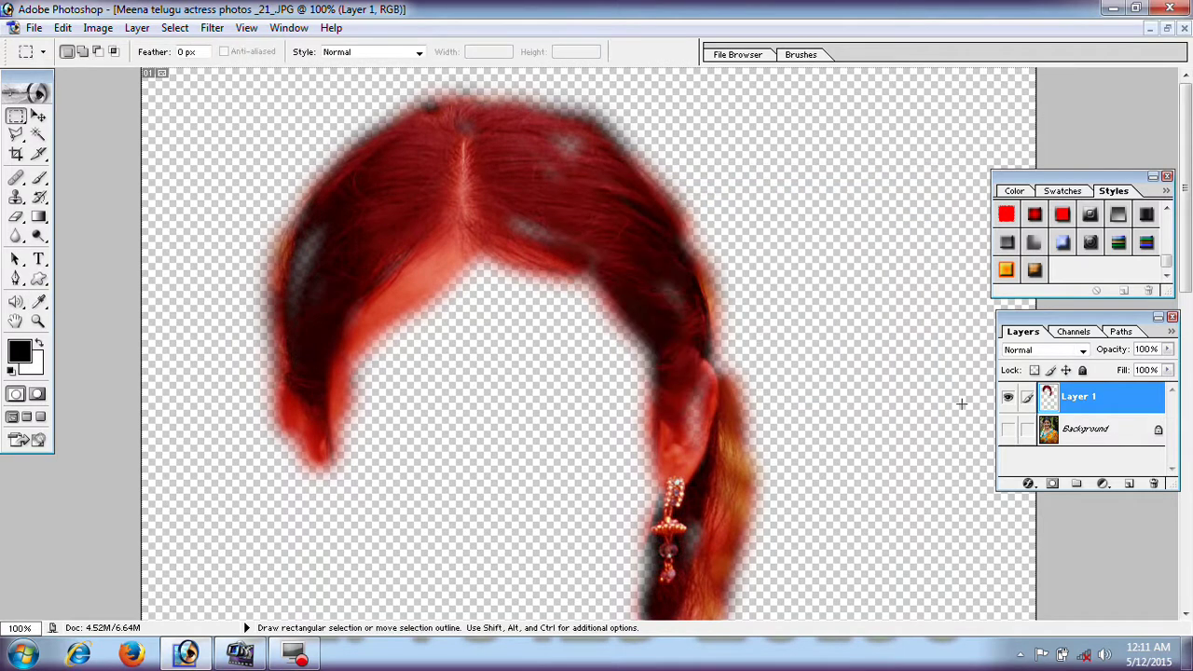
Show the Background layer again and test the Eraser on the forehead, undoing the stroke
{"action": "left_click", "coordinate": [1008, 429]}
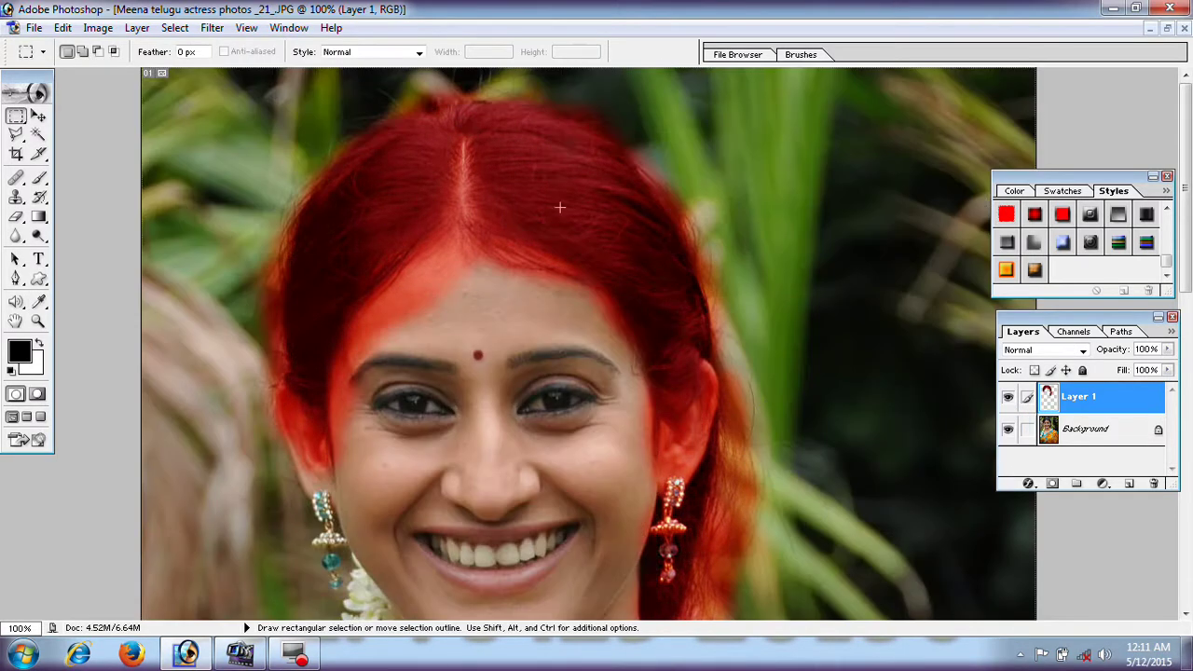
{"action": "scroll", "coordinate": [581, 295], "scroll_direction": "down", "scroll_amount": 2}
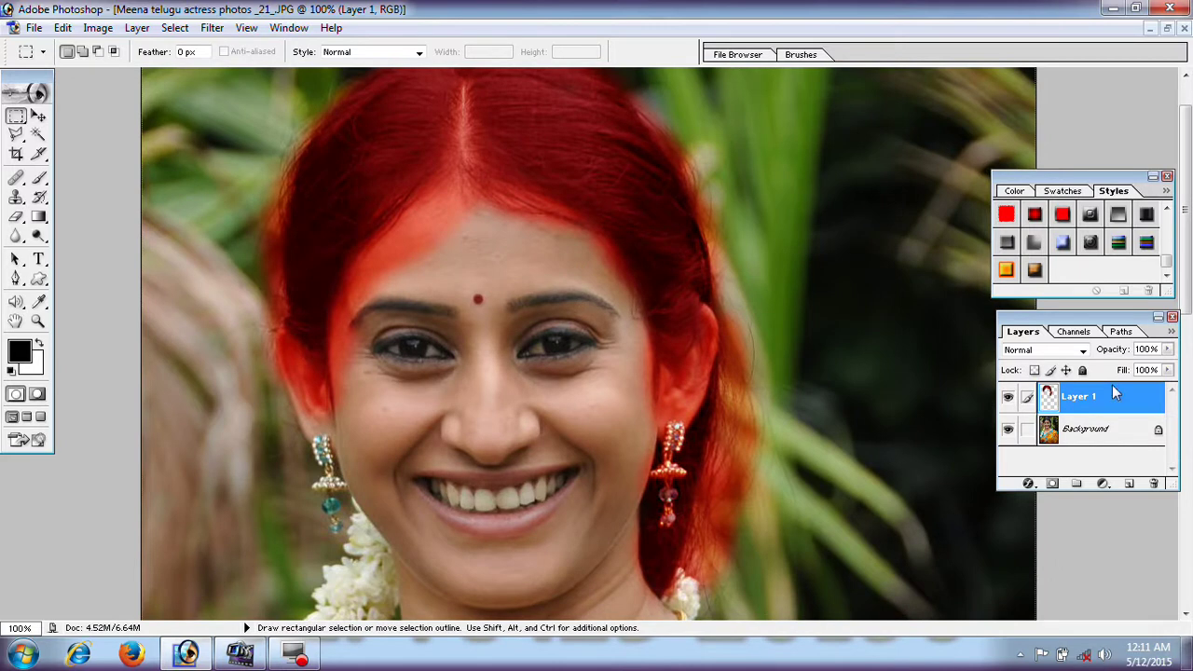
{"action": "left_click", "coordinate": [1108, 429]}
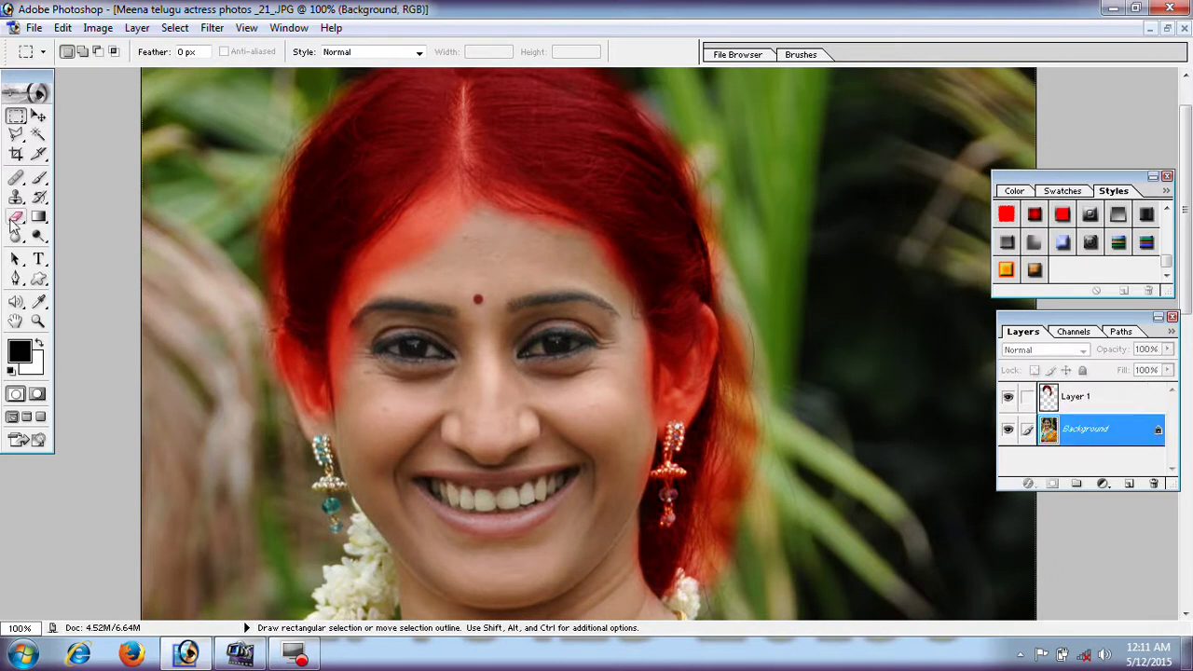
{"action": "left_click", "coordinate": [15, 216]}
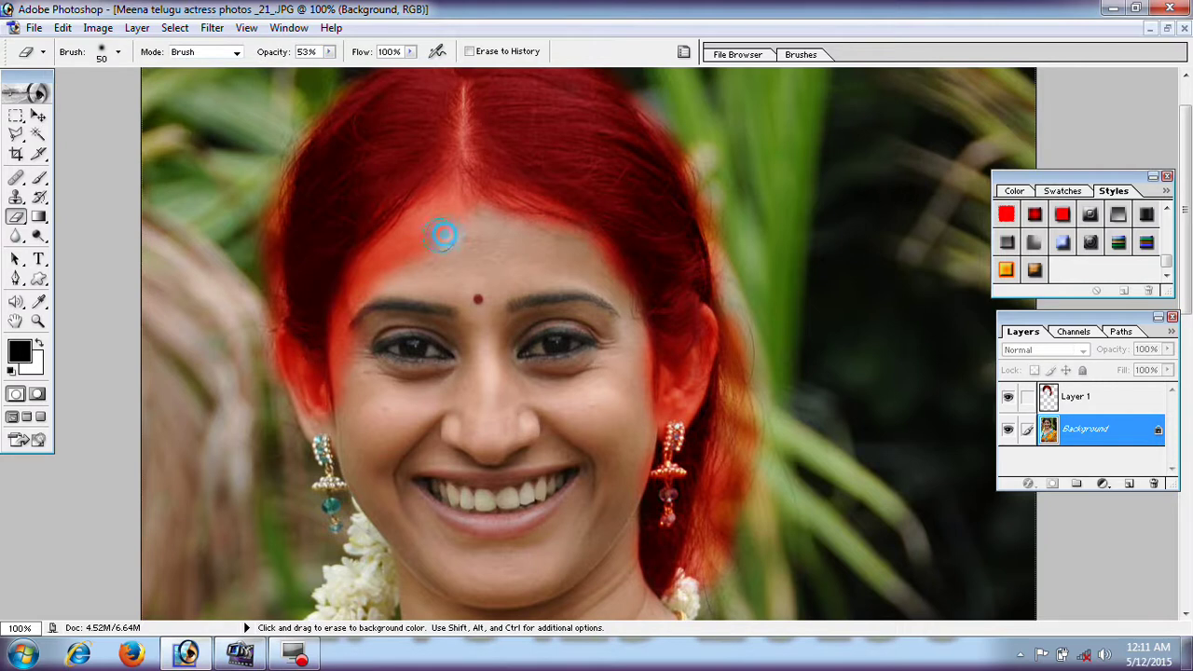
{"action": "left_click_drag", "start_coordinate": [444, 235], "coordinate": [380, 279]}
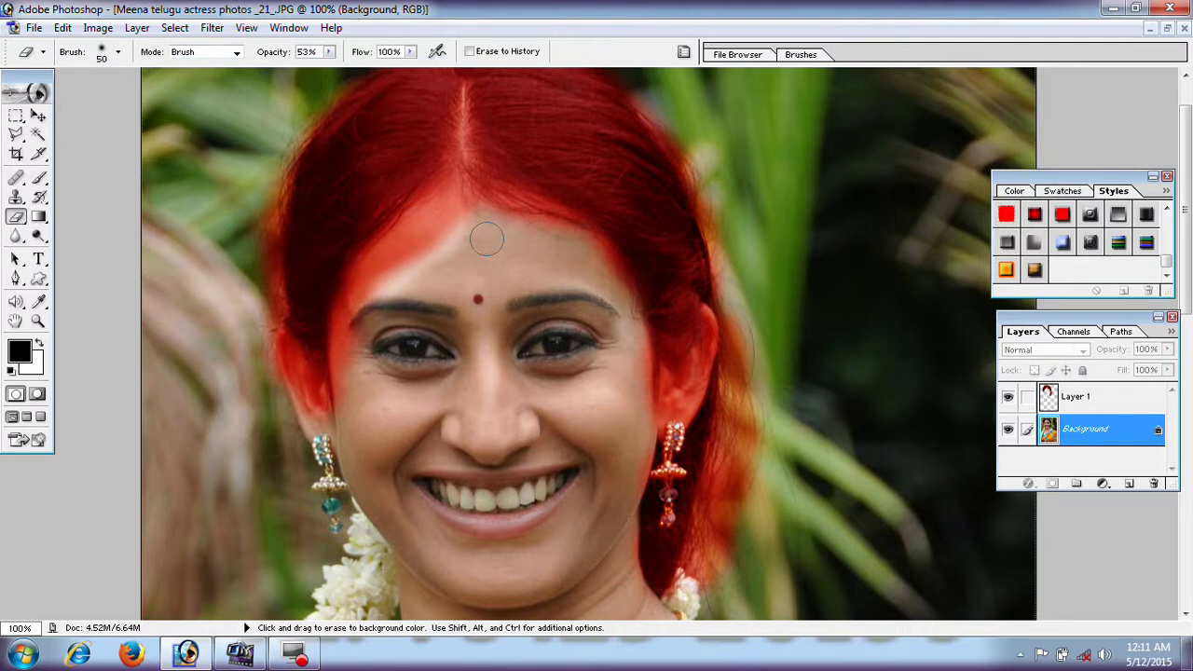
{"action": "key", "text": "ctrl+z"}
On Layer 1, erase red spill from the forehead, right ear and earring with a size-70 eraser
{"action": "left_click", "coordinate": [1076, 400]}
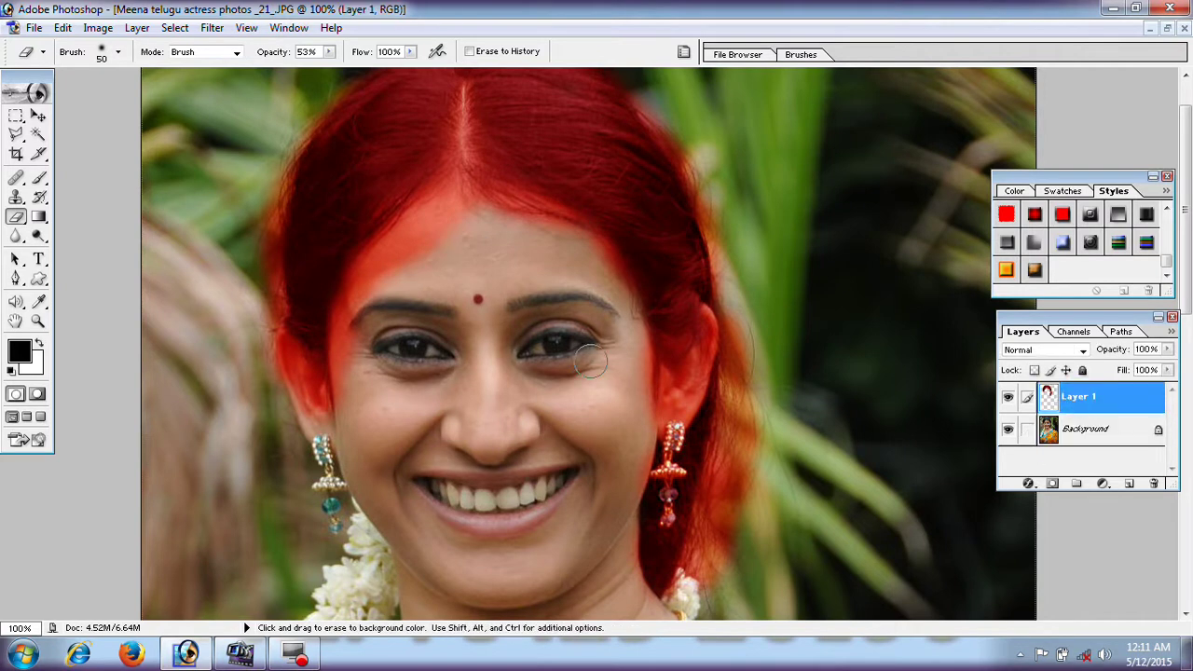
{"action": "mouse_move", "coordinate": [424, 220]}
{"action": "left_mouse_down"}
{"action": "mouse_move", "coordinate": [410, 252]}
{"action": "mouse_move", "coordinate": [368, 266]}
{"action": "mouse_move", "coordinate": [340, 326]}
{"action": "mouse_move", "coordinate": [338, 399]}
{"action": "mouse_move", "coordinate": [306, 345]}
{"action": "mouse_move", "coordinate": [297, 391]}
{"action": "mouse_move", "coordinate": [280, 351]}
{"action": "left_mouse_up"}
{"action": "key", "text": "bracketright"}
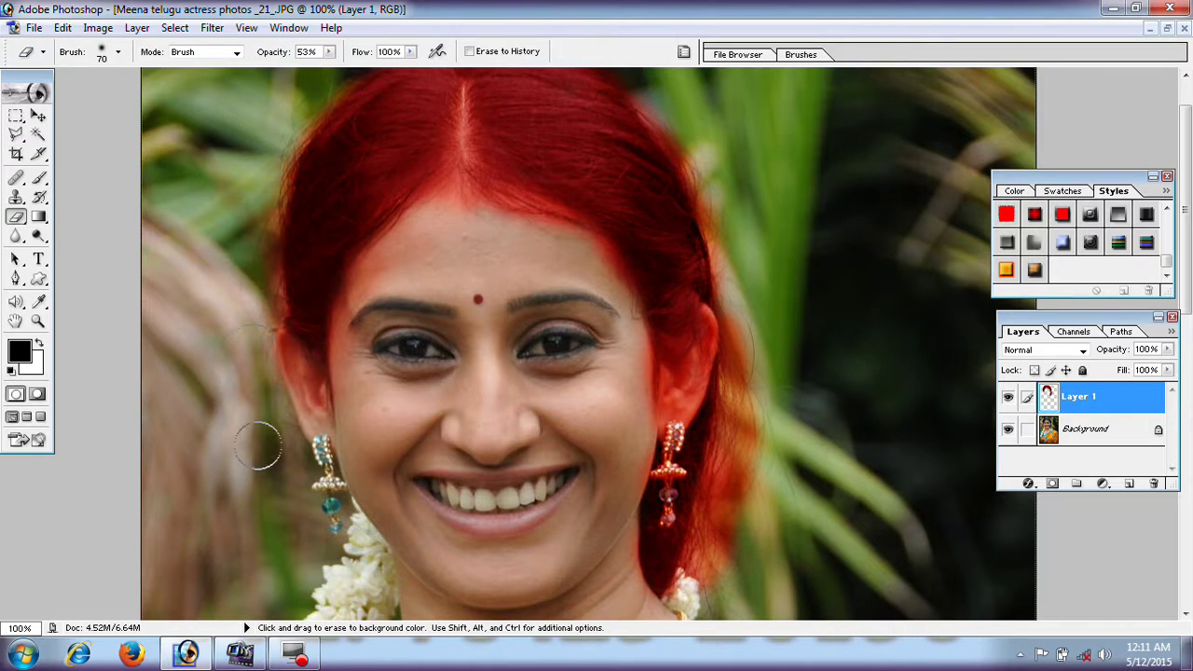
{"action": "left_click_drag", "start_coordinate": [736, 535], "coordinate": [738, 564]}
{"action": "left_click_drag", "start_coordinate": [725, 501], "coordinate": [742, 335]}
{"action": "mouse_move", "coordinate": [743, 502]}
{"action": "left_mouse_down"}
{"action": "mouse_move", "coordinate": [666, 492]}
{"action": "mouse_move", "coordinate": [669, 406]}
{"action": "mouse_move", "coordinate": [706, 314]}
{"action": "left_mouse_up"}
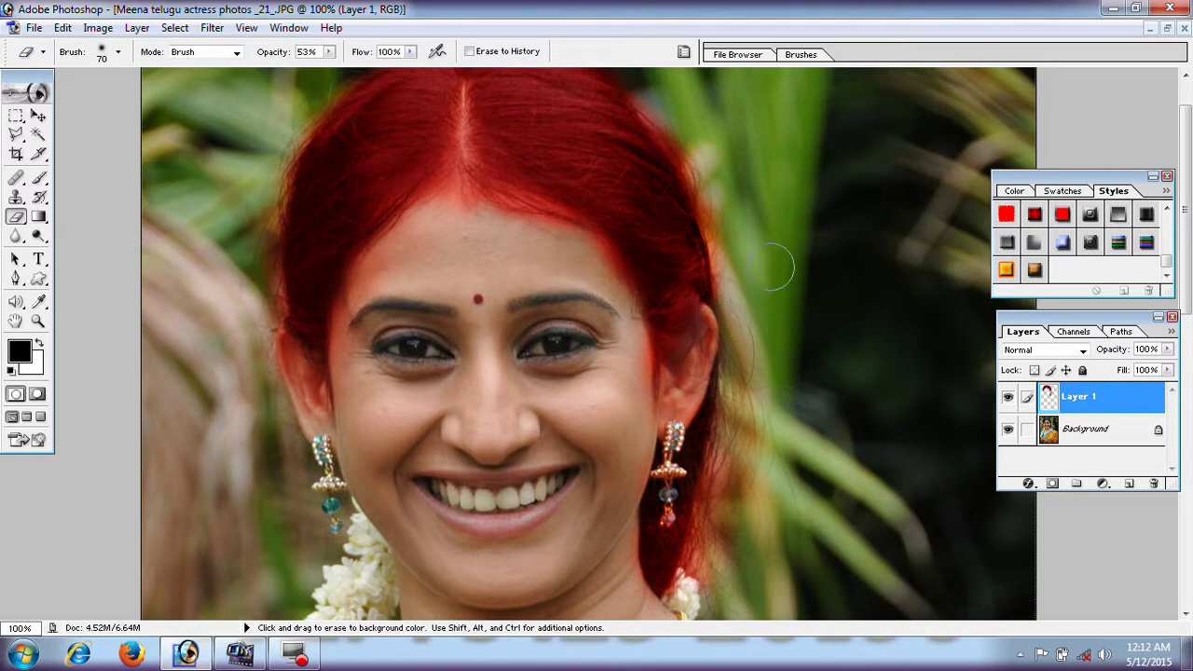
Lighten the remaining red along the central hairline and the left hair edge to the ear
{"action": "left_click", "coordinate": [561, 167]}
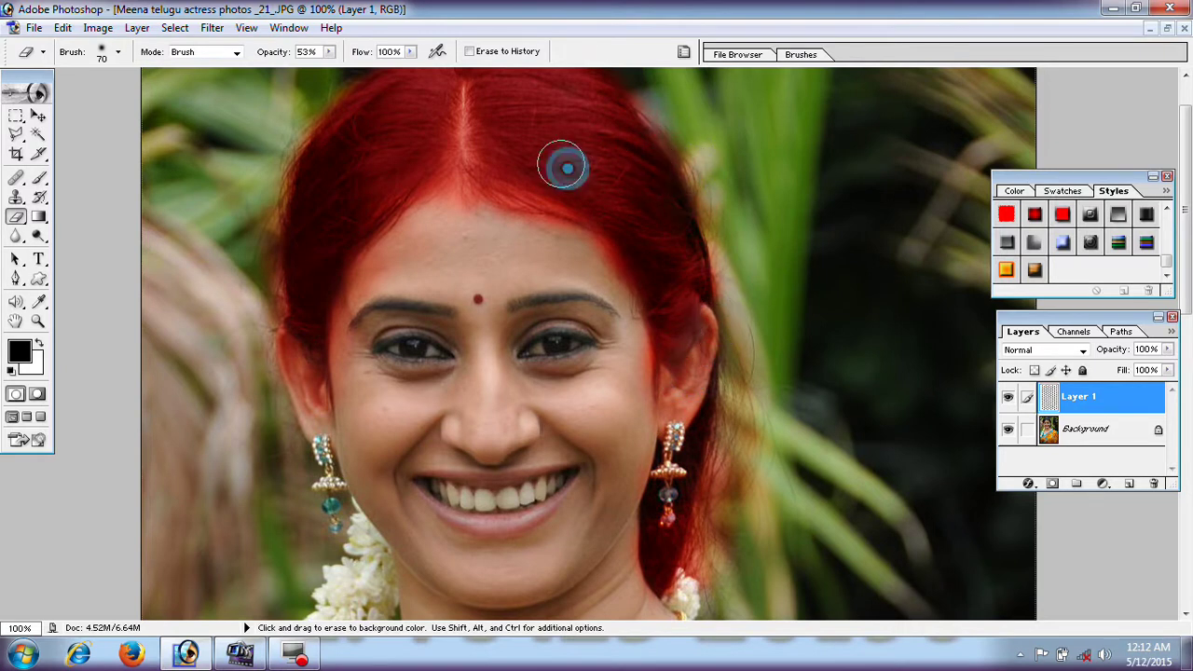
{"action": "scroll", "coordinate": [605, 261], "scroll_direction": "up", "scroll_amount": 2}
{"action": "left_click_drag", "start_coordinate": [605, 331], "coordinate": [524, 280]}
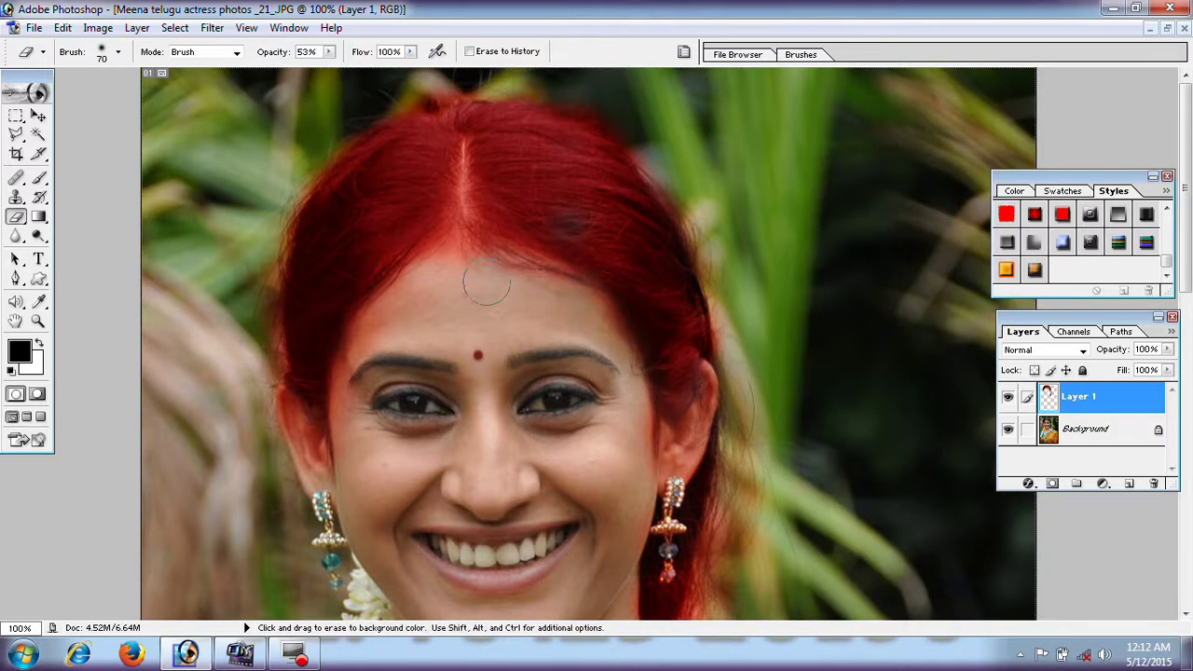
{"action": "mouse_move", "coordinate": [401, 314]}
{"action": "left_mouse_down"}
{"action": "mouse_move", "coordinate": [320, 360]}
{"action": "mouse_move", "coordinate": [320, 438]}
{"action": "left_mouse_up"}
{"action": "mouse_move", "coordinate": [608, 453]}
{"action": "left_mouse_down"}
{"action": "mouse_move", "coordinate": [619, 287]}
{"action": "mouse_move", "coordinate": [620, 561]}
{"action": "left_mouse_up"}
Zoom the portrait to 200%, switch over to anu.jpg, and bring up the Open dialog
{"action": "key", "text": "ctrl+minus"}
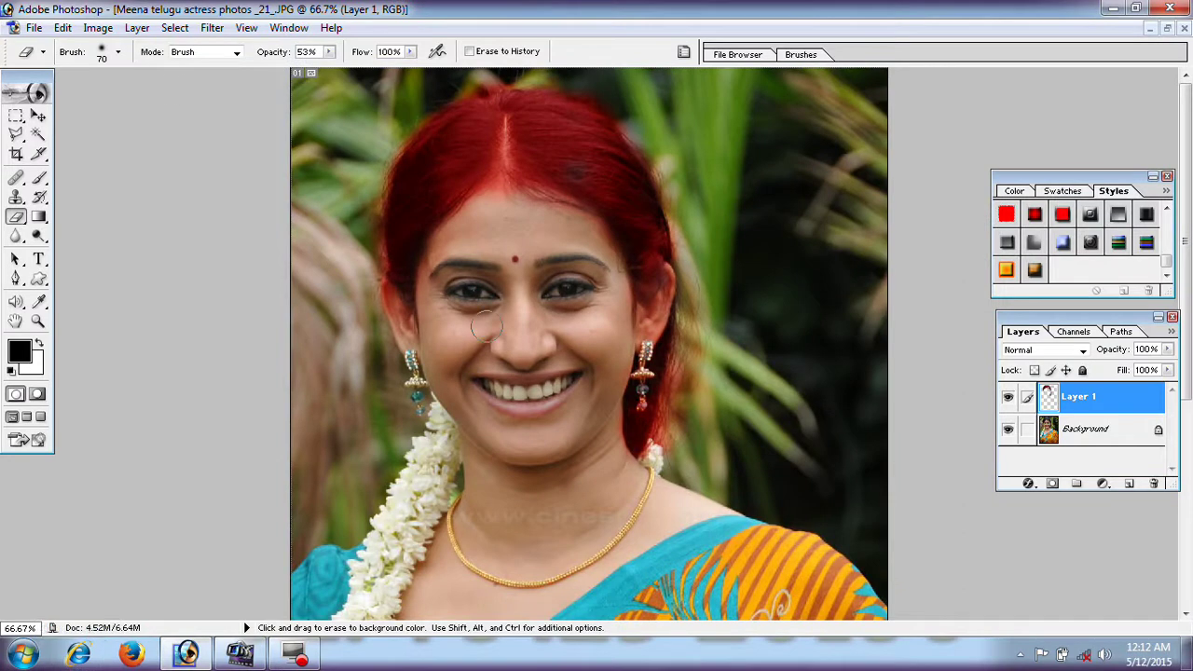
{"action": "key", "text": "ctrl+w"}
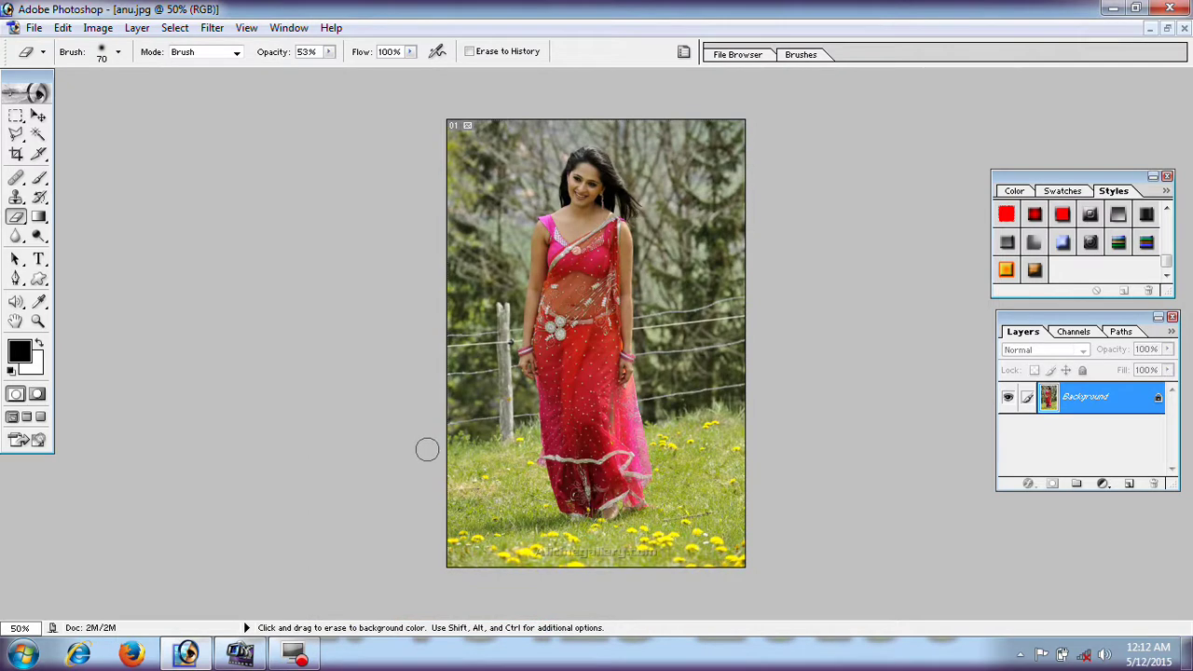
{"action": "key", "text": "ctrl+Tab"}
{"action": "scroll", "coordinate": [529, 378], "scroll_direction": "down", "scroll_amount": 1}
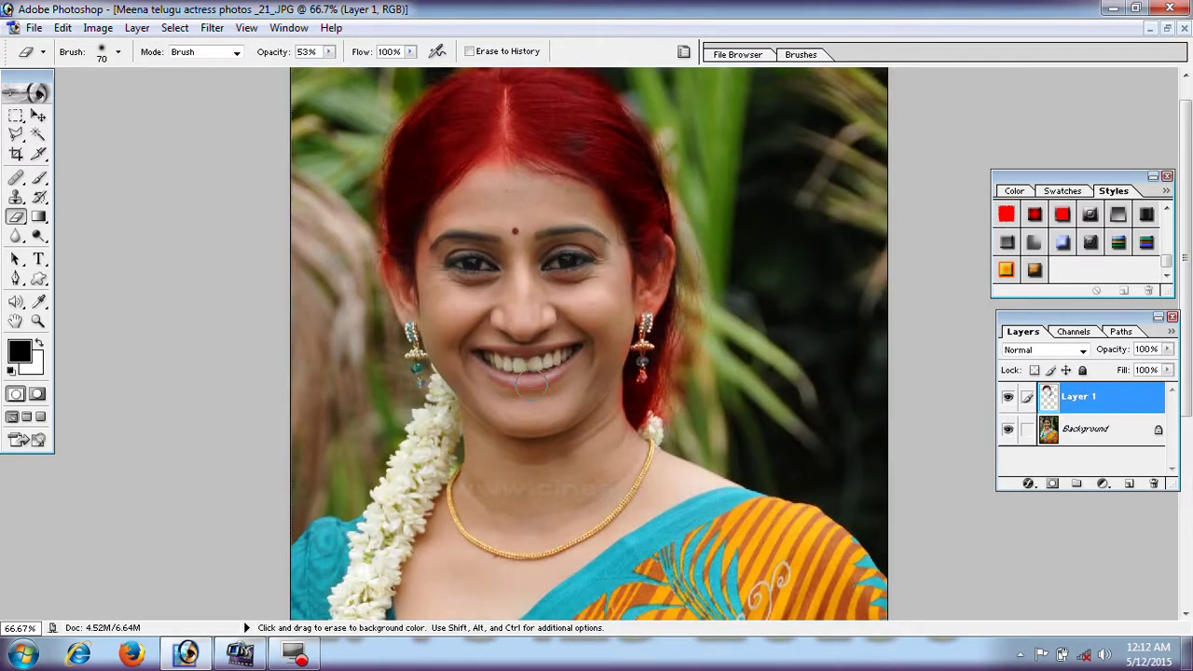
{"action": "scroll", "coordinate": [532, 383], "scroll_direction": "down", "scroll_amount": 2}
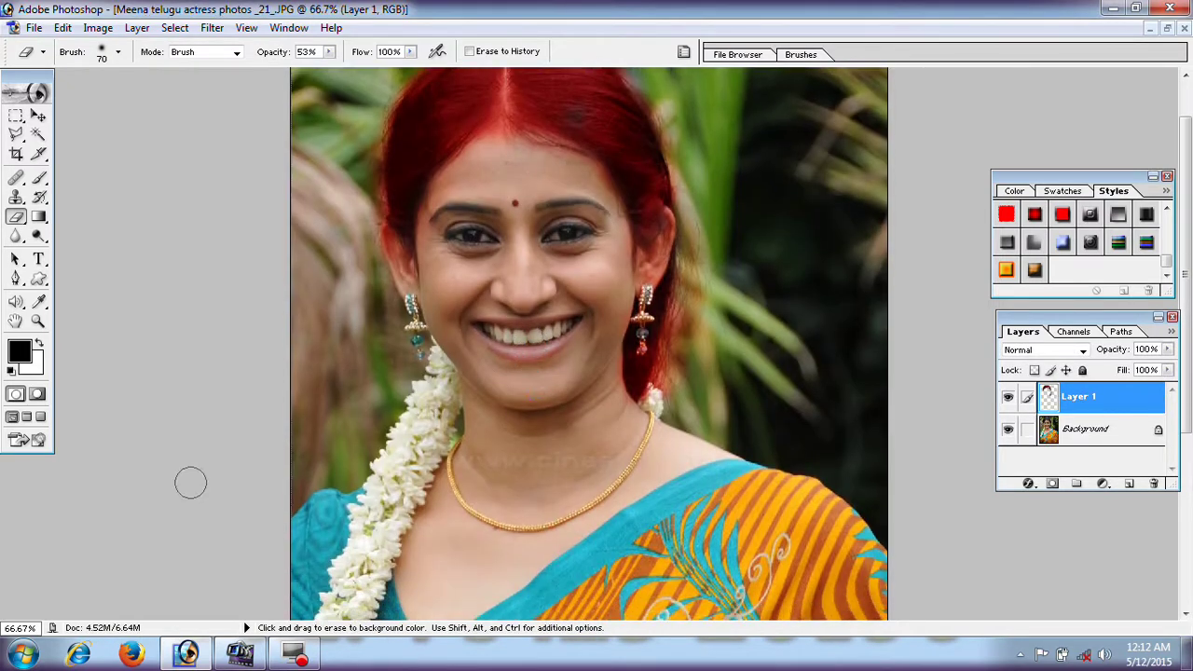
{"action": "key", "text": "ctrl+plus"}
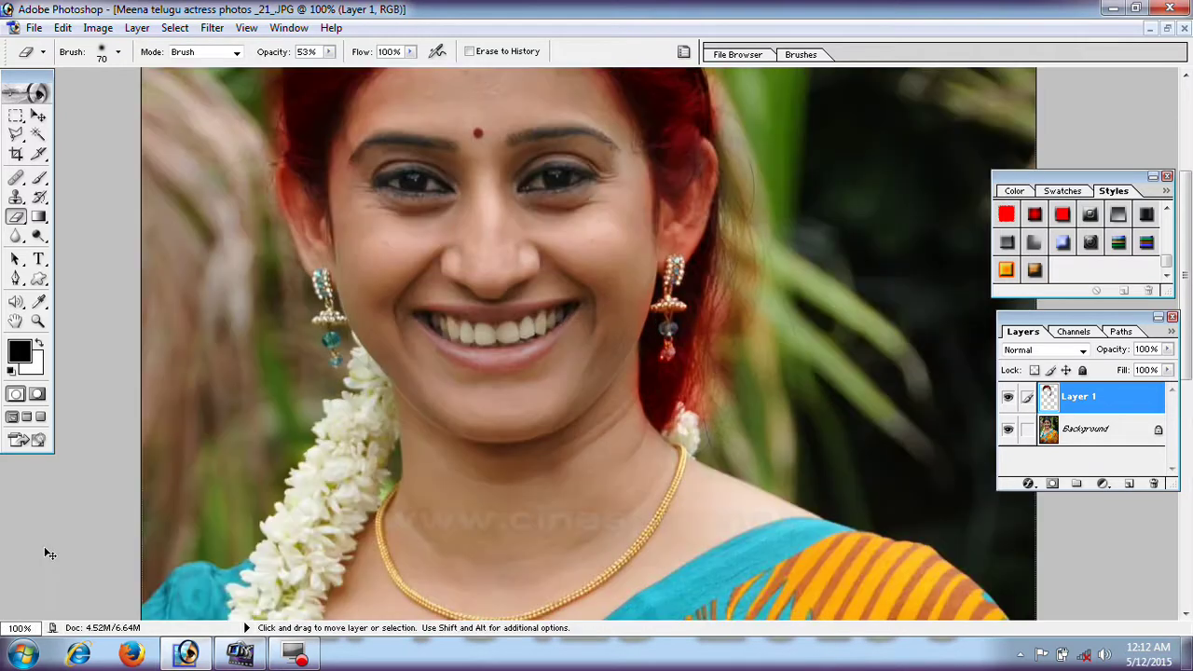
{"action": "key", "text": "ctrl+plus"}
{"action": "key", "text": "ctrl+Tab"}
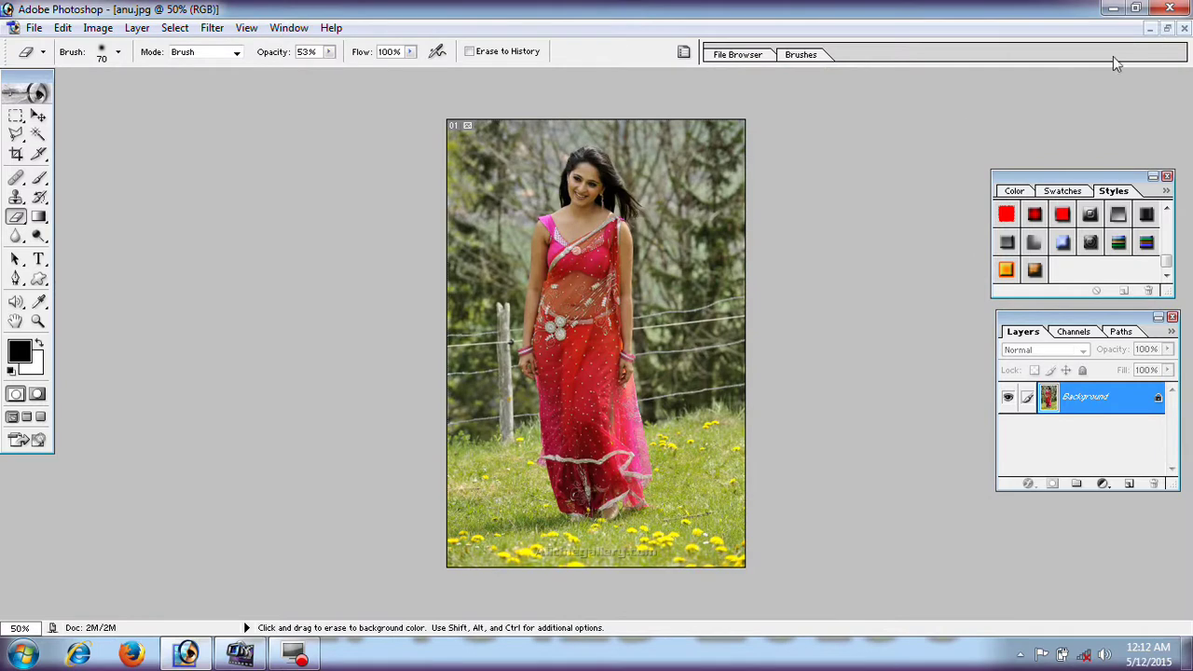
{"action": "key", "text": "ctrl+o"}
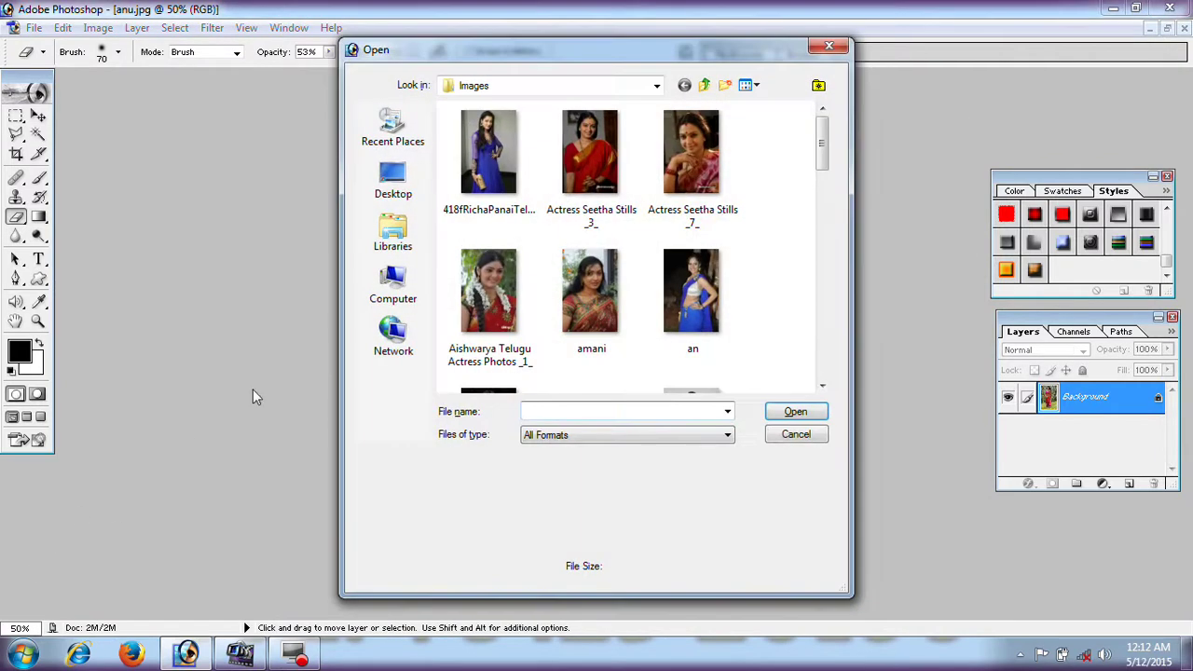
Preview the Images folder thumbnails, then select and open the yellow-sari photo b
{"action": "left_click", "coordinate": [589, 293]}
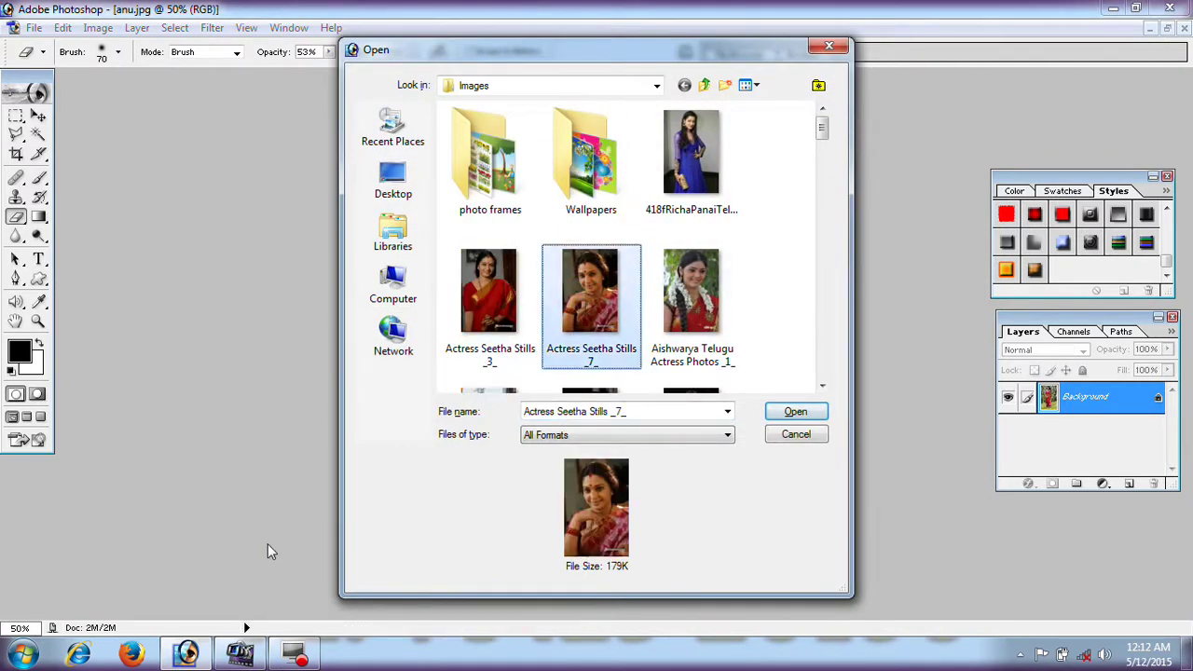
{"action": "key", "text": "Down"}
{"action": "key", "text": "Down"}
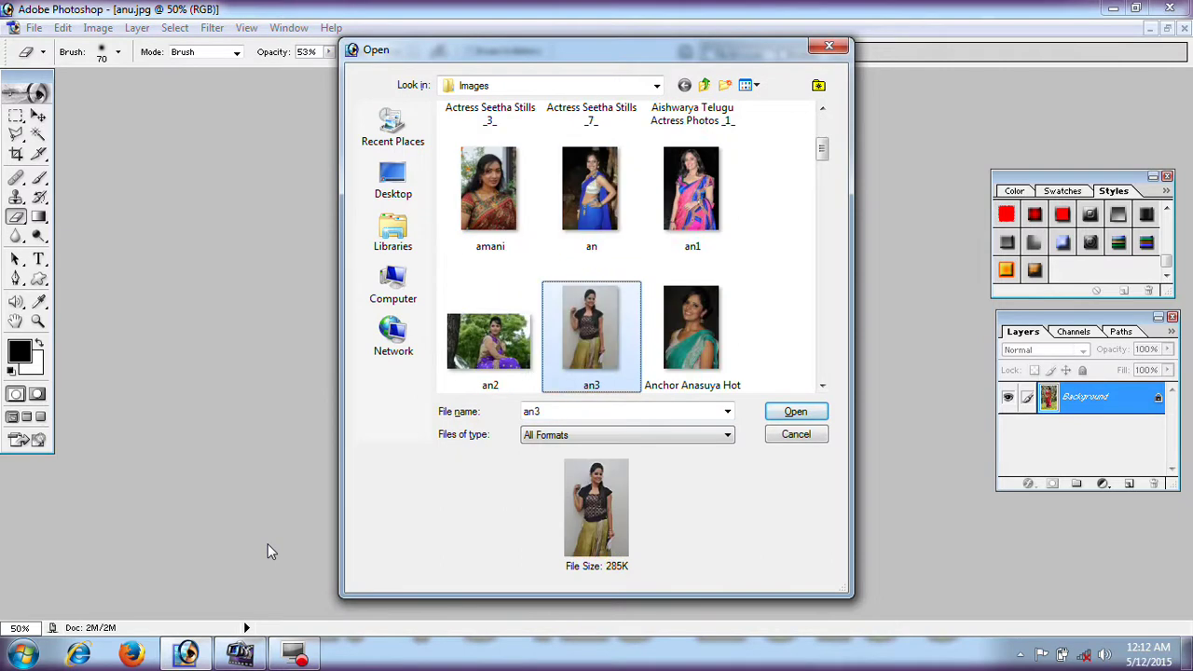
{"action": "key", "text": "Left"}
{"action": "key", "text": "Down"}
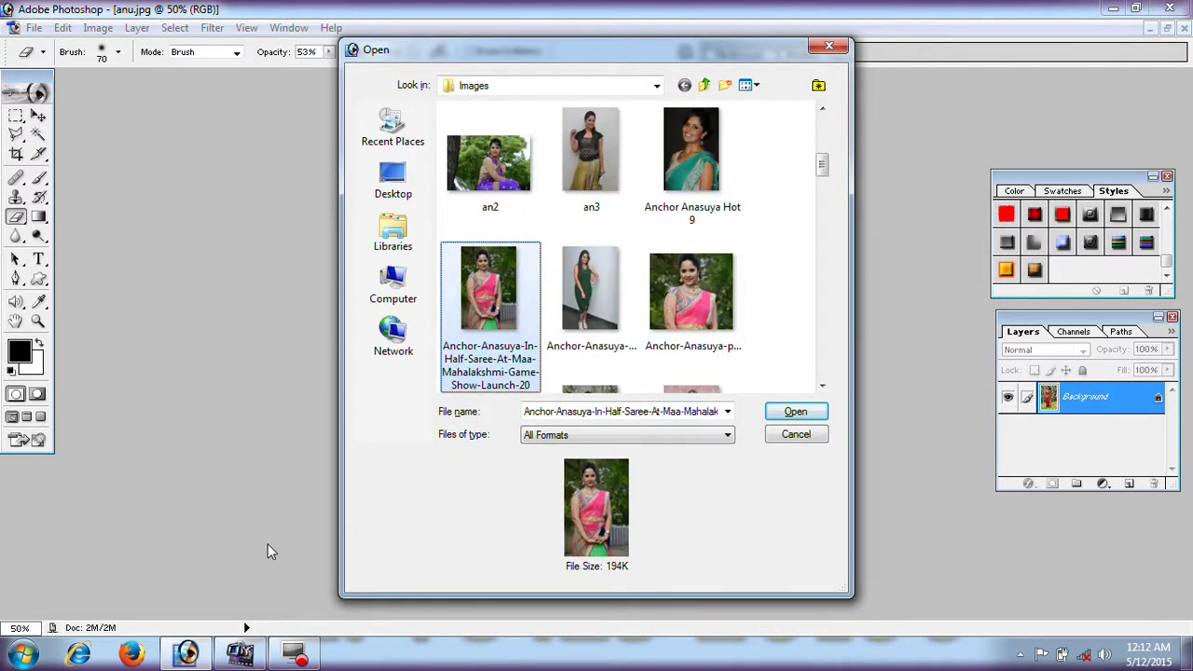
{"action": "key", "text": "Right"}
{"action": "key", "text": "Down"}
{"action": "key", "text": "Down"}
{"action": "key", "text": "Down"}
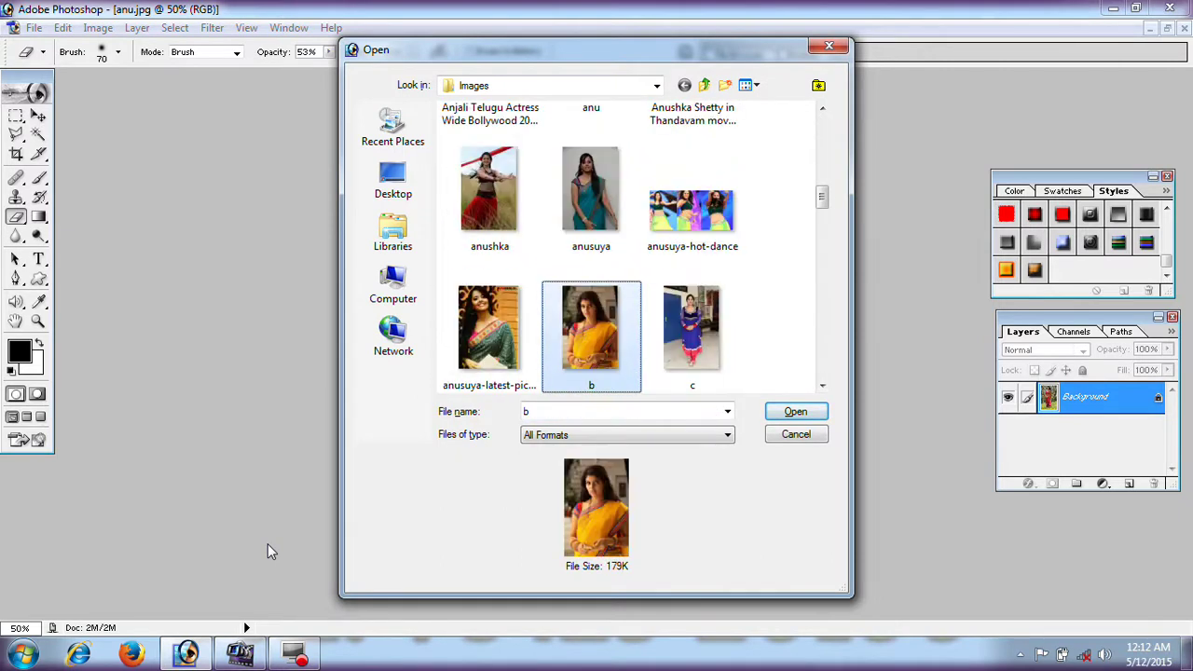
{"action": "key", "text": "Down"}
{"action": "key", "text": "Down"}
{"action": "key", "text": "Down"}
{"action": "key", "text": "Down"}
{"action": "key", "text": "Down"}
{"action": "key", "text": "Down"}
{"action": "key", "text": "Down"}
{"action": "key", "text": "Down"}
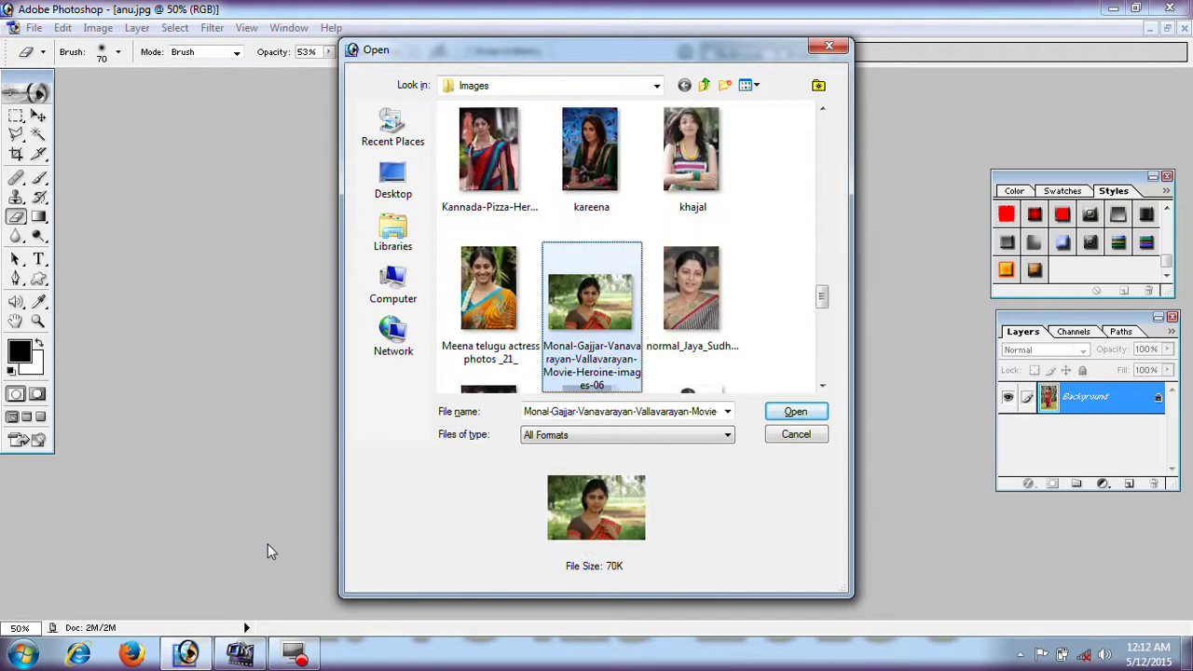
{"action": "key", "text": "Right"}
{"action": "key", "text": "Up"}
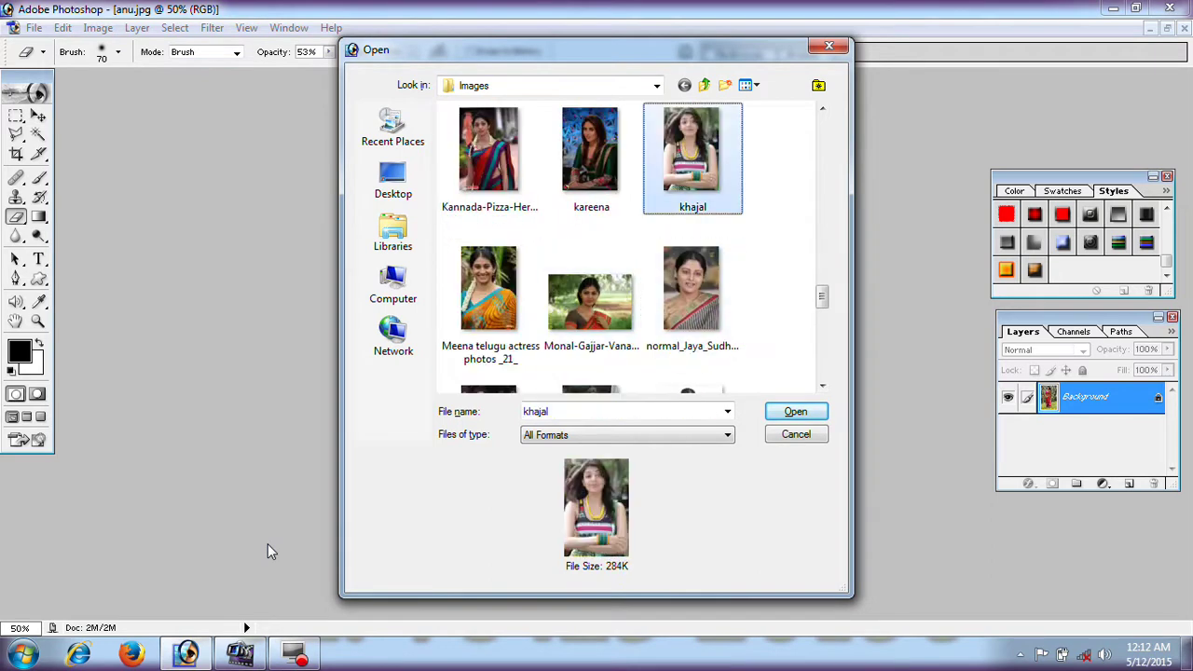
{"action": "key", "text": "Down"}
{"action": "key", "text": "Down"}
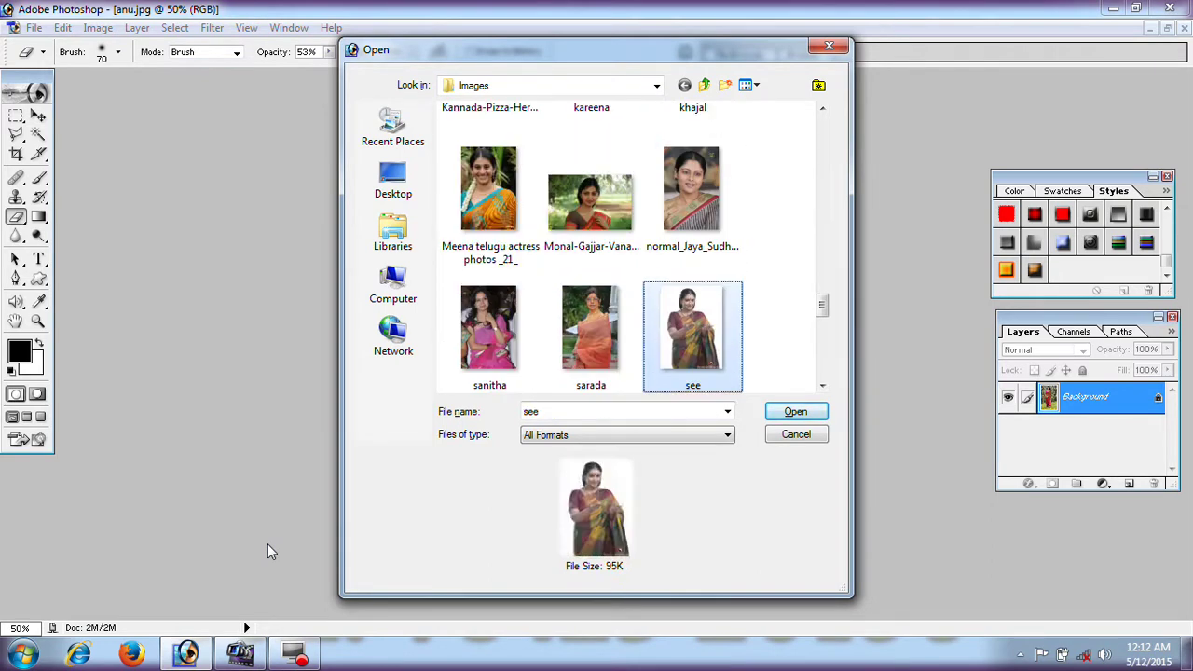
{"action": "key", "text": "Down"}
{"action": "key", "text": "Left"}
{"action": "key", "text": "Left"}
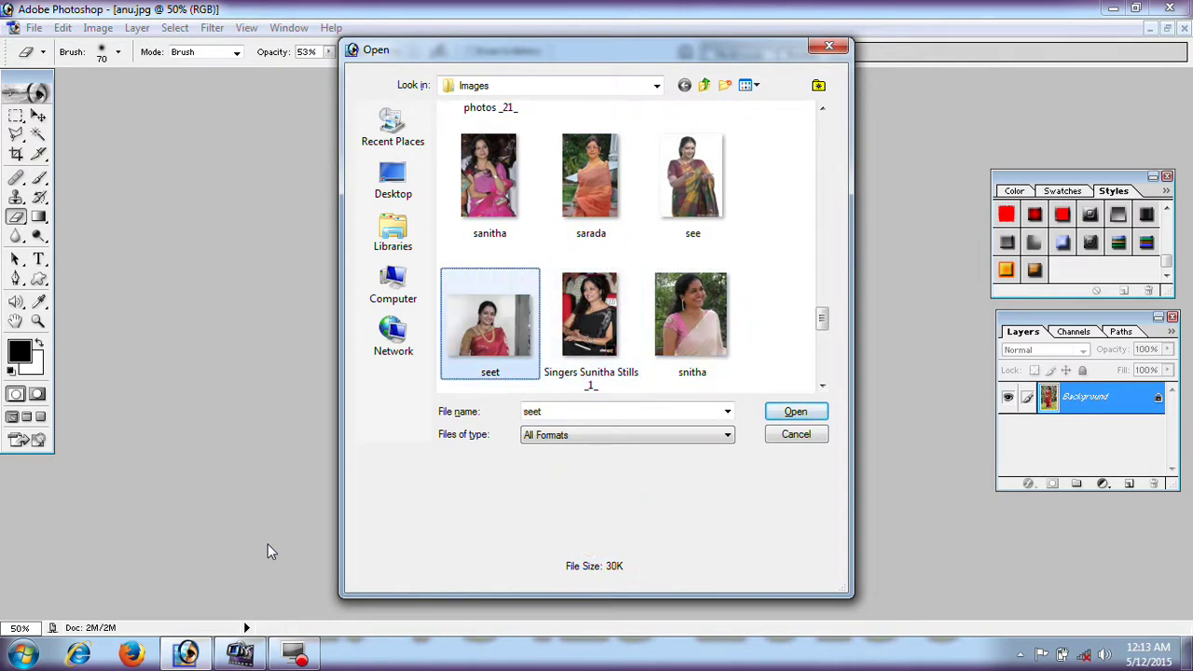
{"action": "key", "text": "Up"}
{"action": "key", "text": "Up"}
{"action": "key", "text": "Up"}
{"action": "key", "text": "Up"}
{"action": "key", "text": "Up"}
{"action": "key", "text": "Up"}
{"action": "key", "text": "Up"}
{"action": "key", "text": "Up"}
{"action": "key", "text": "Up"}
{"action": "key", "text": "Up"}
{"action": "key", "text": "Right"}
{"action": "key", "text": "Up"}
{"action": "key", "text": "Down"}
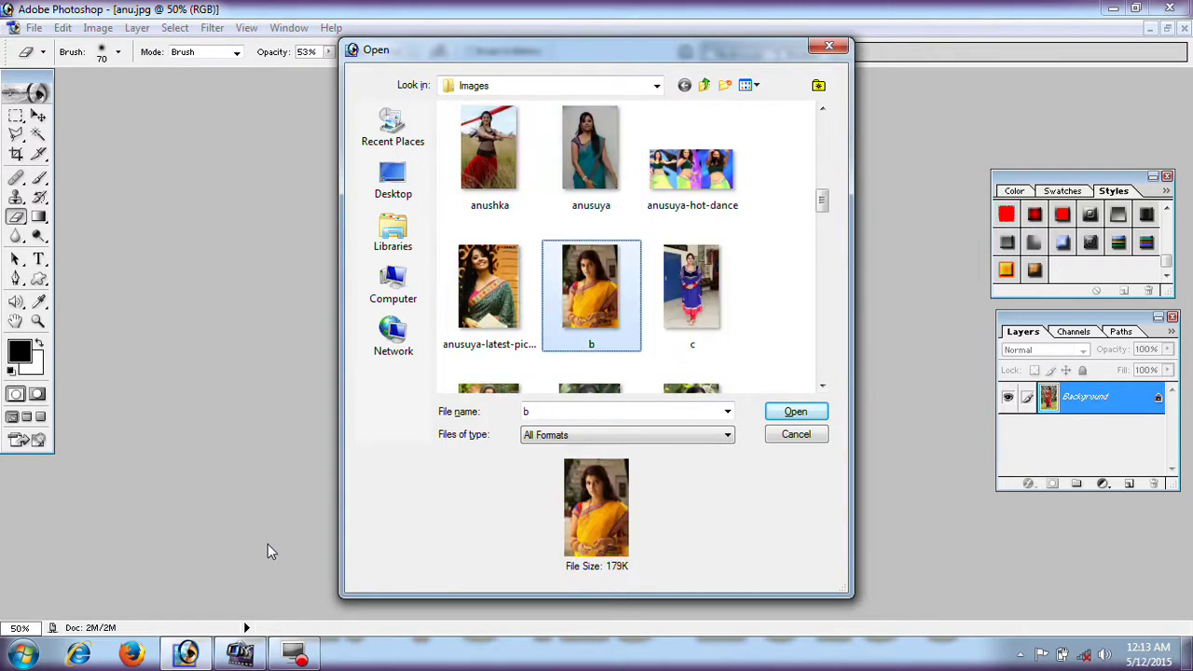
{"action": "key", "text": "Return"}
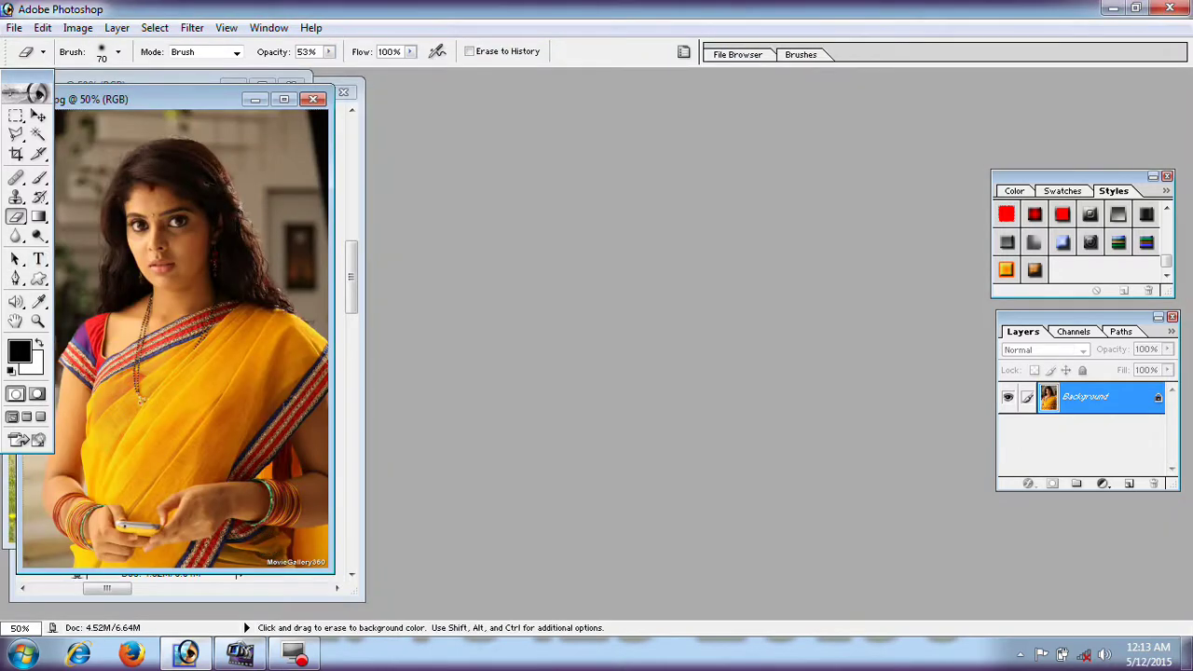
Maximize the b.jpg window and zoom in to 300% on the eyes
{"action": "left_click", "coordinate": [284, 99]}
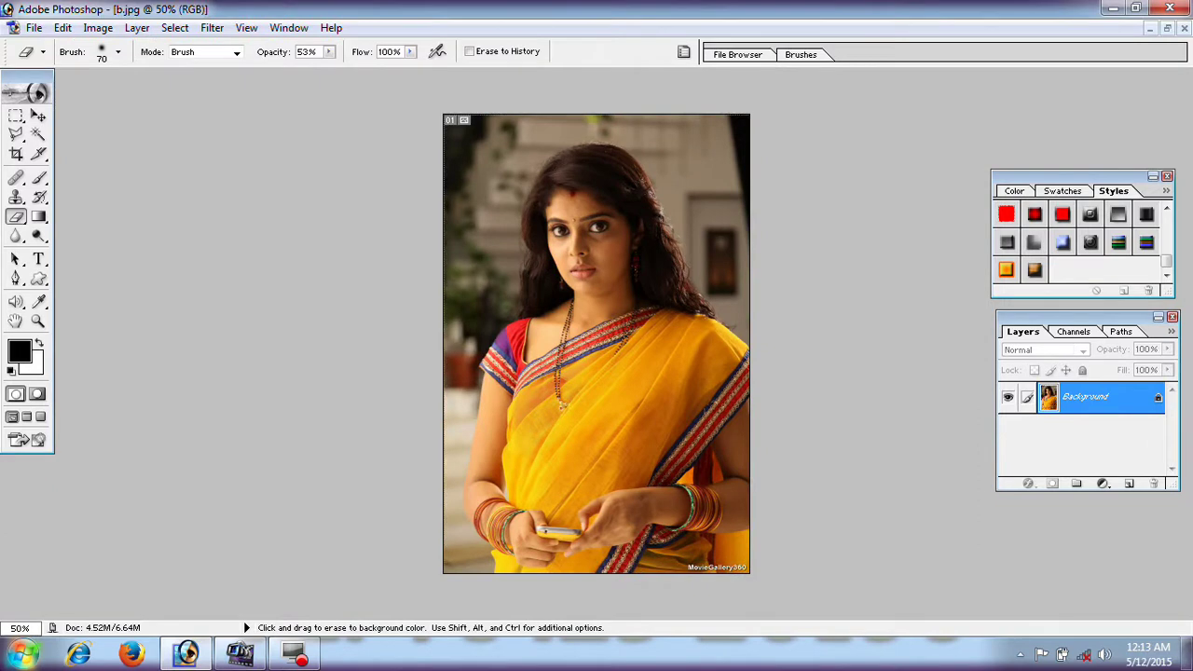
{"action": "key", "text": "ctrl+alt+0"}
{"action": "key", "text": "ctrl+plus"}
{"action": "key", "text": "ctrl+plus"}
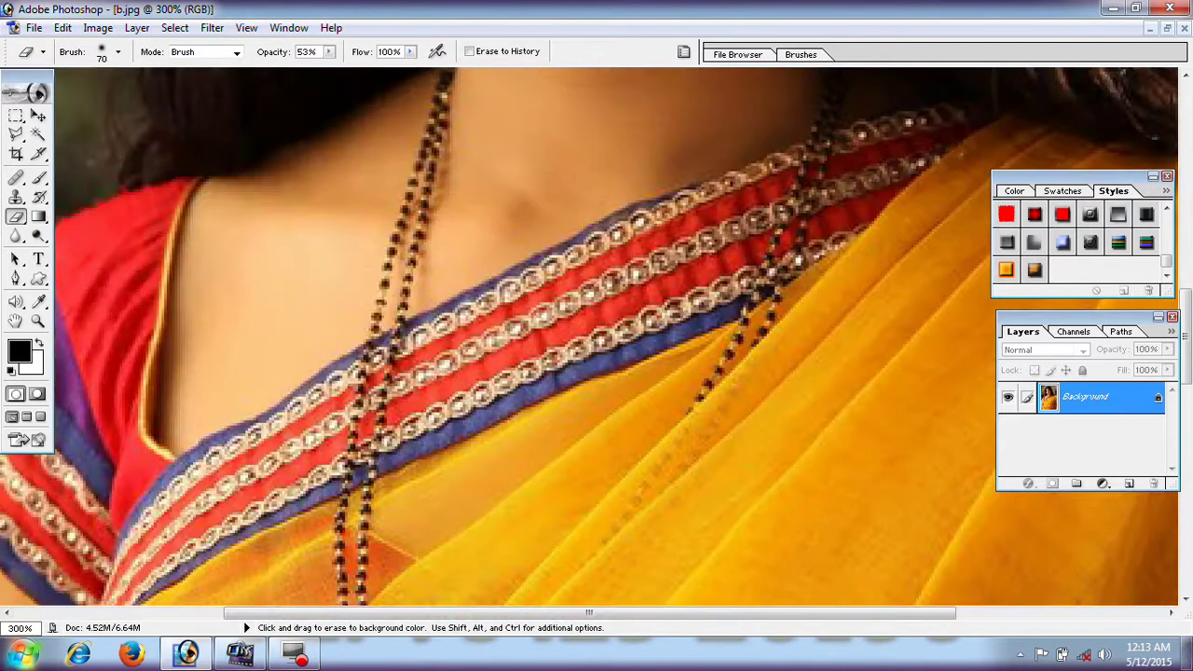
{"action": "scroll", "coordinate": [482, 202], "scroll_direction": "up", "scroll_amount": 3}
{"action": "scroll", "coordinate": [597, 248], "scroll_direction": "up", "scroll_amount": 3}
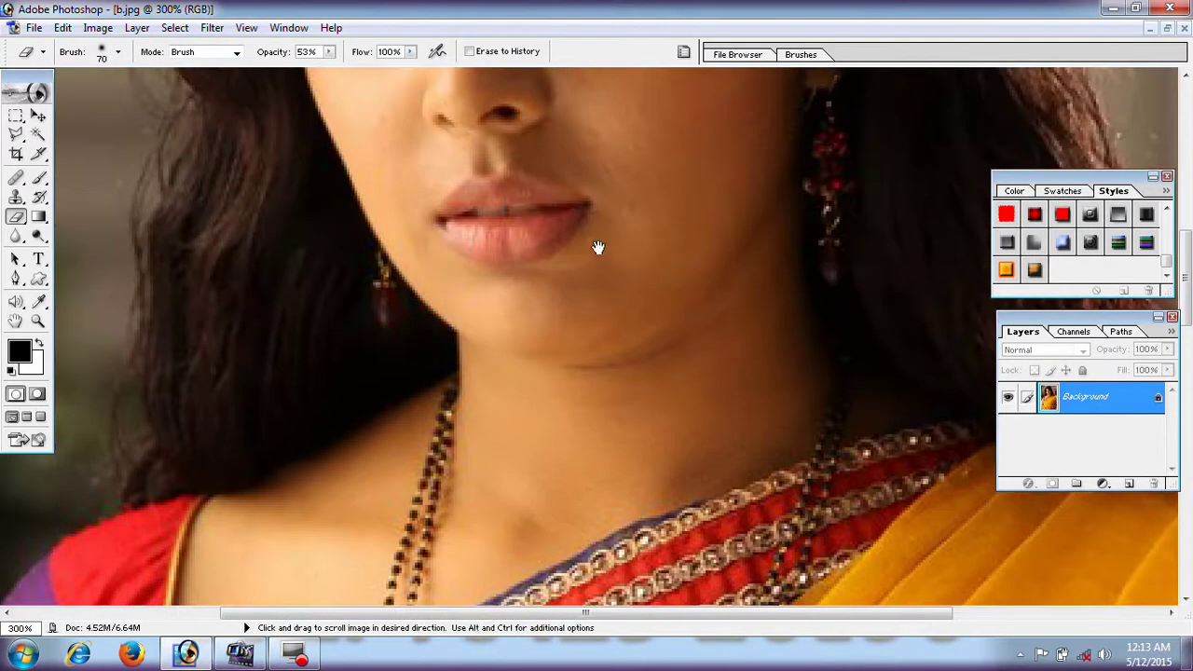
{"action": "scroll", "coordinate": [596, 248], "scroll_direction": "up", "scroll_amount": 3}
In Quick Mask, paint both irises with a size-10 brush and convert the mask to a selection
{"action": "left_click", "coordinate": [36, 393]}
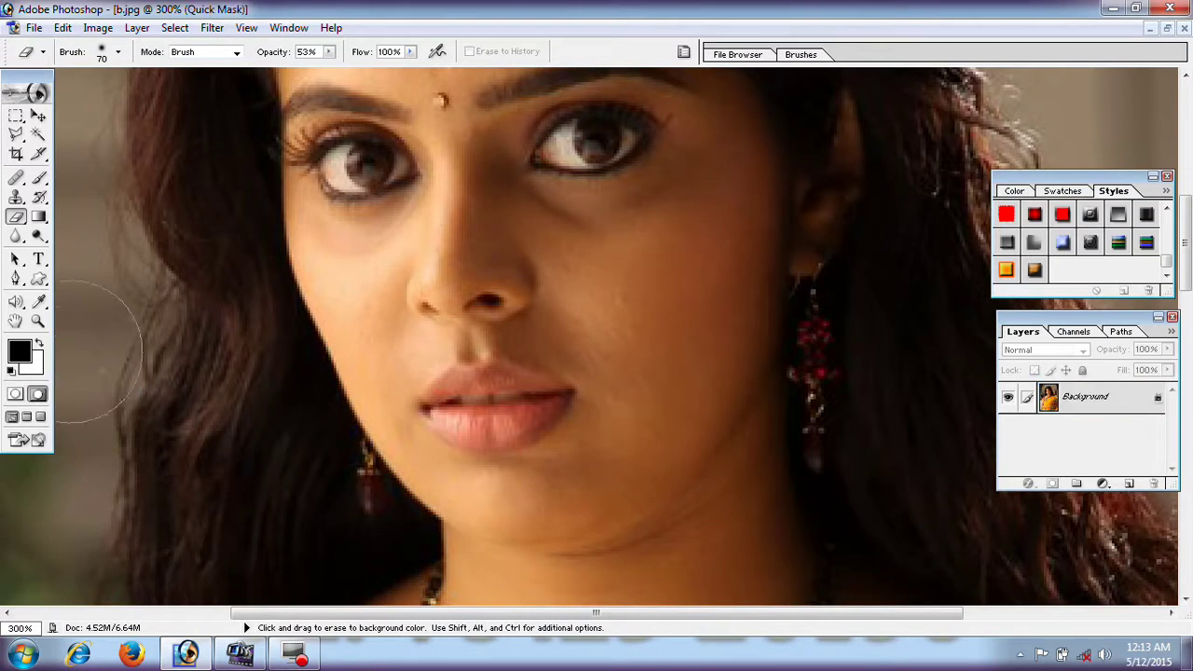
{"action": "left_click", "coordinate": [38, 177]}
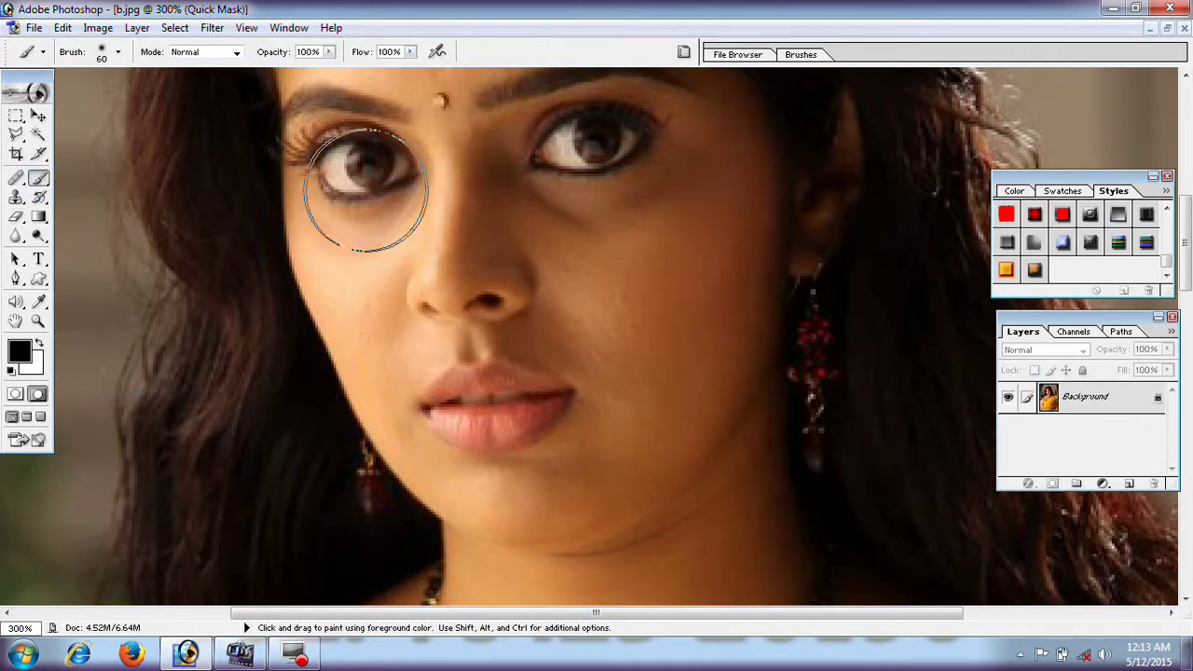
{"action": "key", "text": "bracketleft"}
{"action": "key", "text": "bracketleft"}
{"action": "key", "text": "bracketleft"}
{"action": "key", "text": "bracketleft"}
{"action": "key", "text": "bracketleft"}
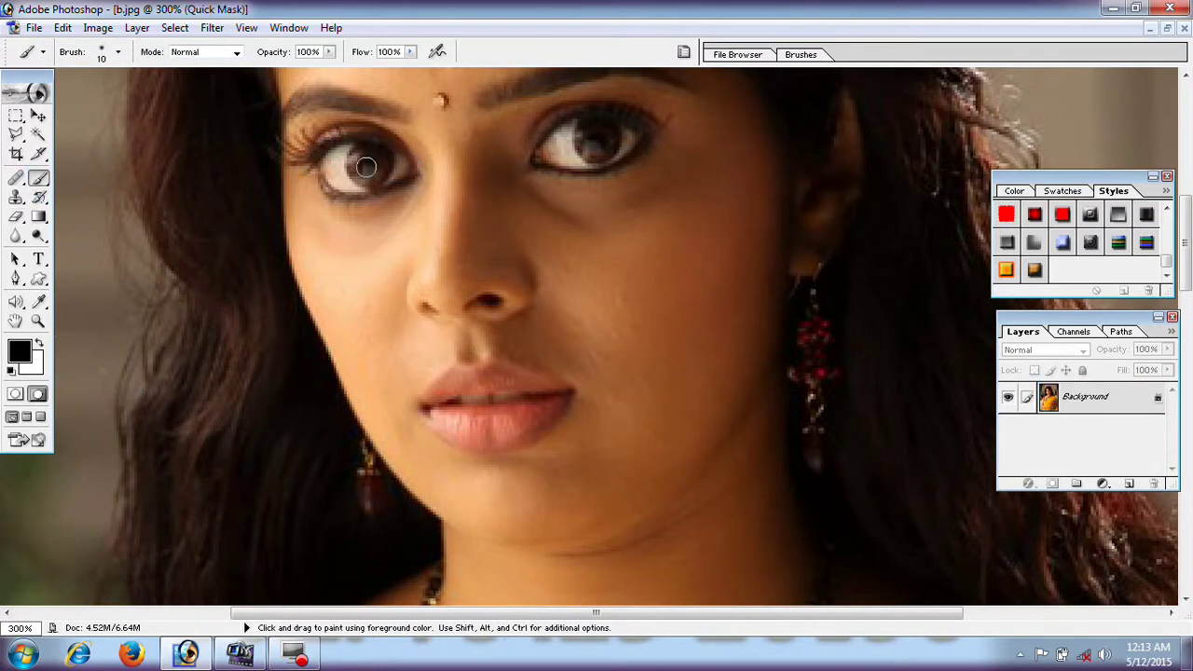
{"action": "left_click_drag", "start_coordinate": [369, 167], "coordinate": [368, 155]}
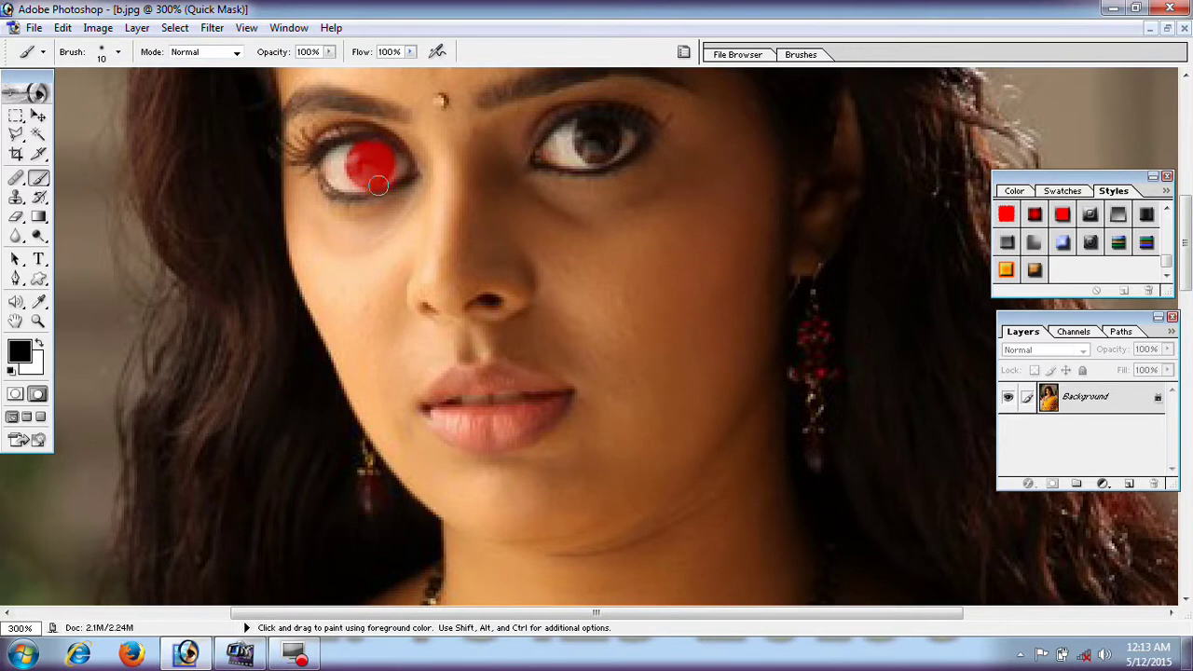
{"action": "mouse_move", "coordinate": [598, 136]}
{"action": "left_mouse_down"}
{"action": "mouse_move", "coordinate": [581, 147]}
{"action": "mouse_move", "coordinate": [604, 128]}
{"action": "left_mouse_up"}
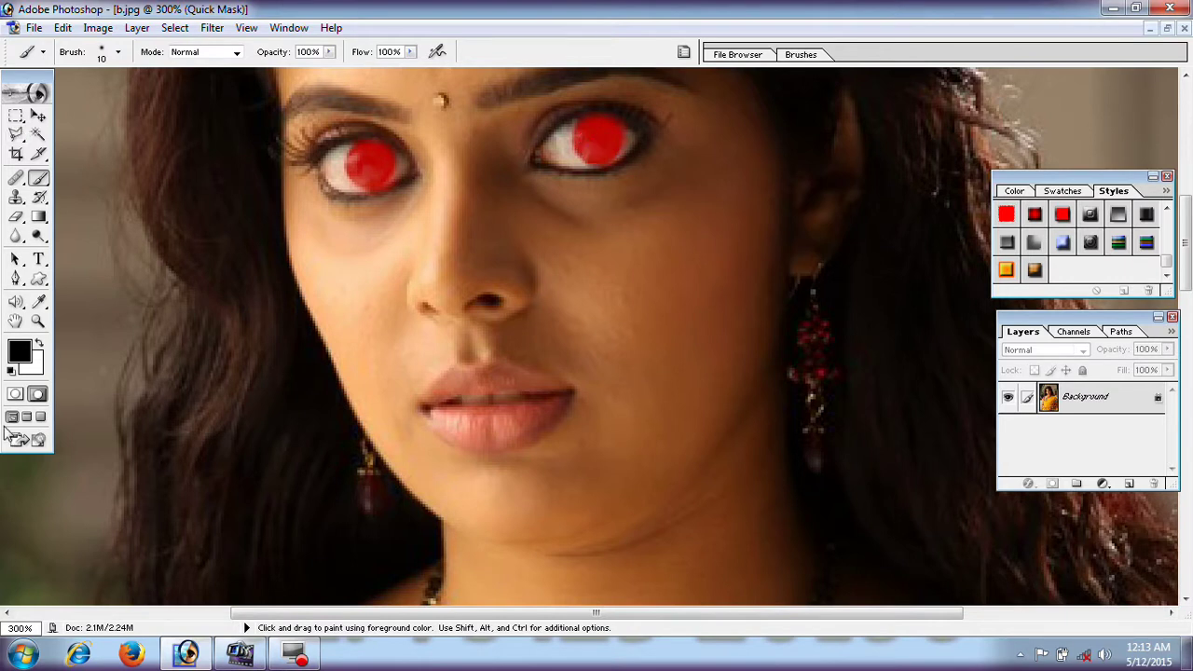
{"action": "left_click", "coordinate": [16, 394]}
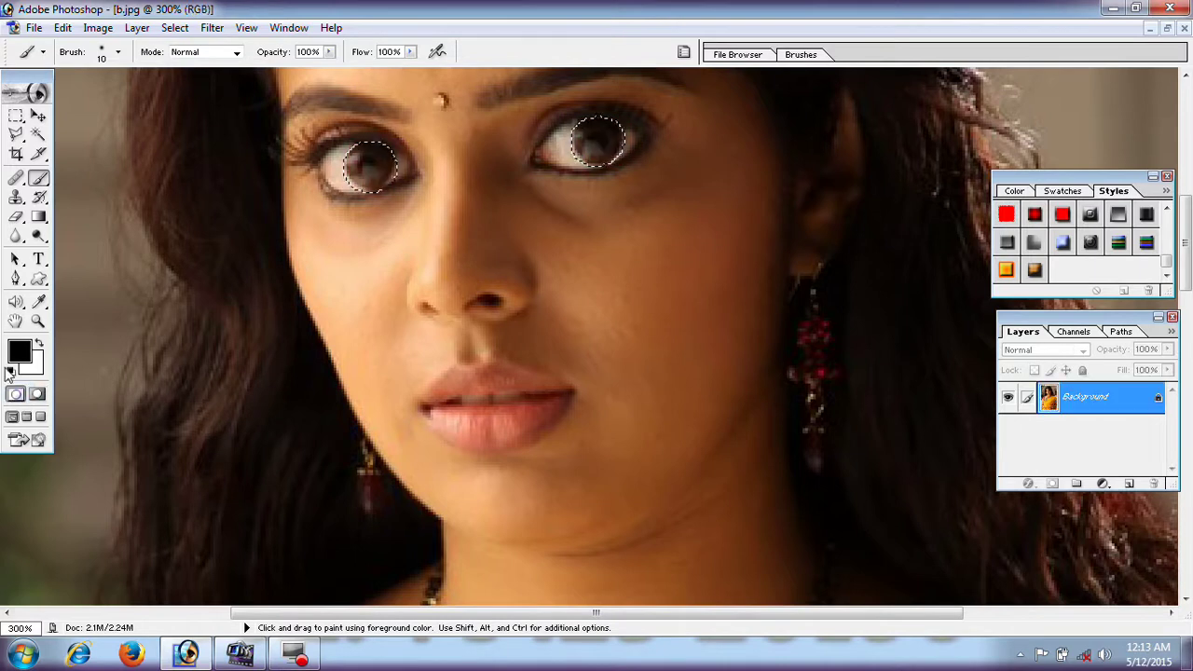
Zoom out and copy the selected irises onto a new Layer 1 with Layer via Copy
{"action": "key", "text": "ctrl+minus"}
{"action": "key", "text": "ctrl+minus"}
{"action": "key", "text": "ctrl+minus"}
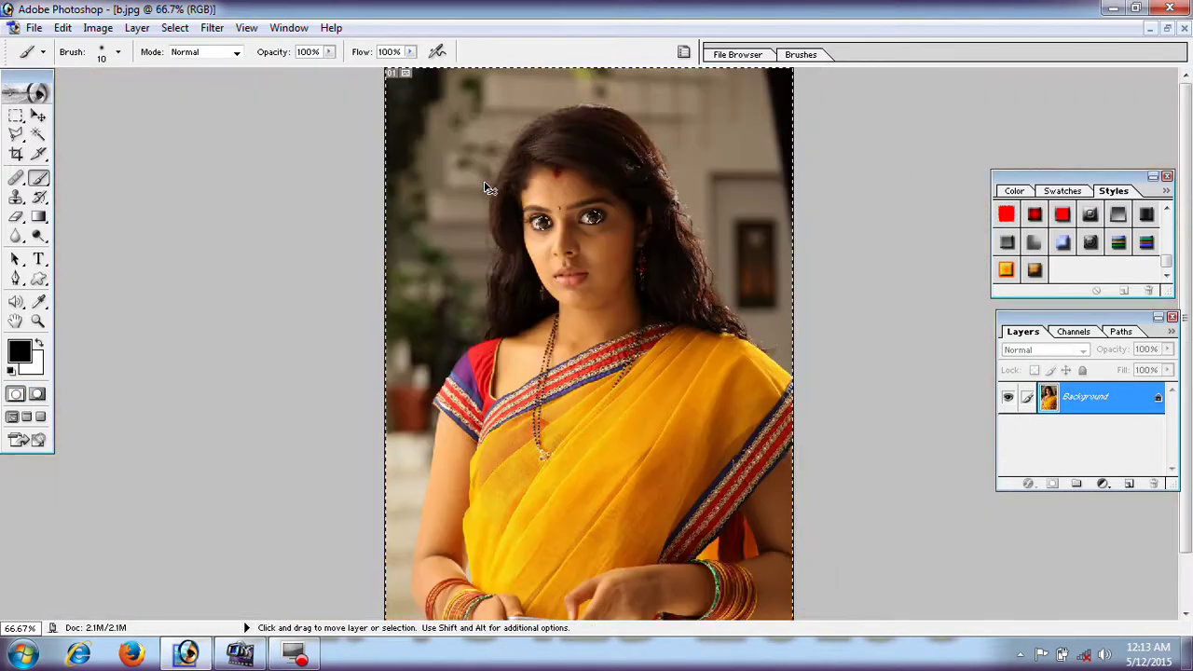
{"action": "left_click", "coordinate": [16, 115]}
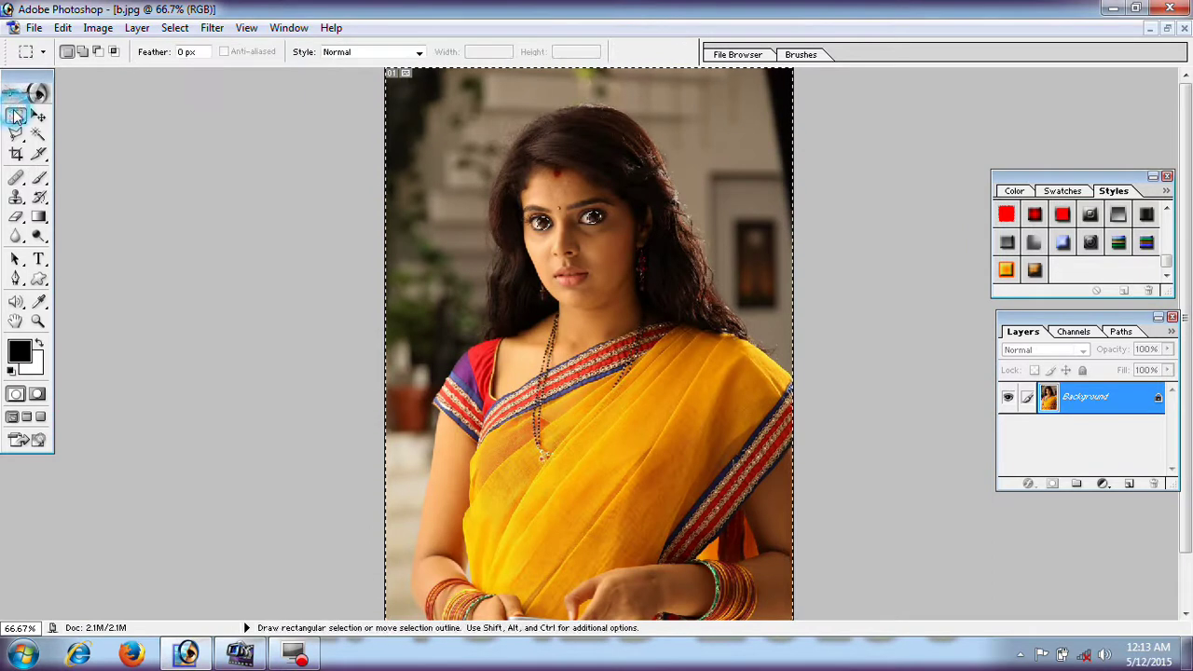
{"action": "right_click", "coordinate": [540, 223]}
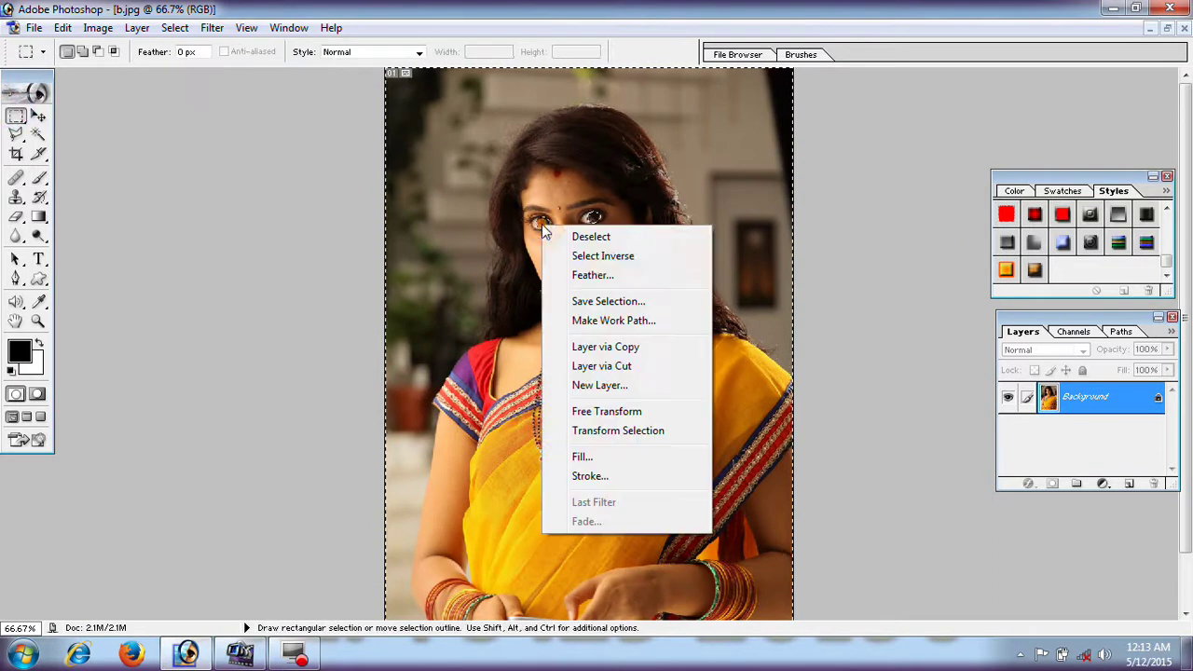
{"action": "left_click", "coordinate": [600, 256]}
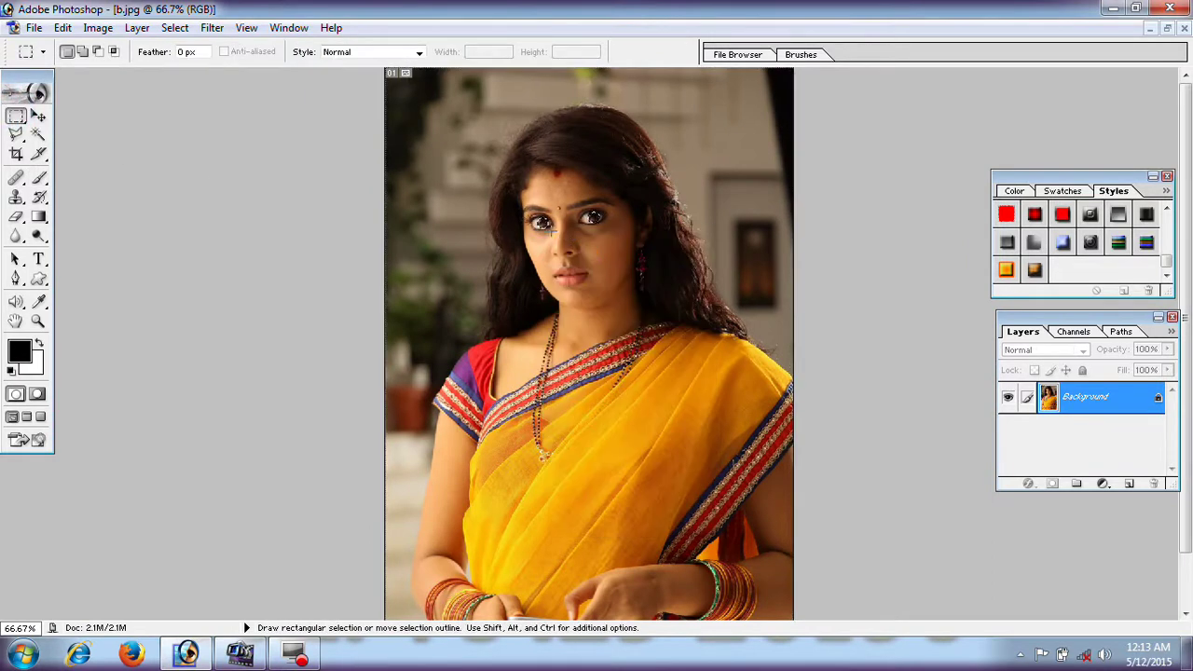
{"action": "right_click", "coordinate": [542, 225]}
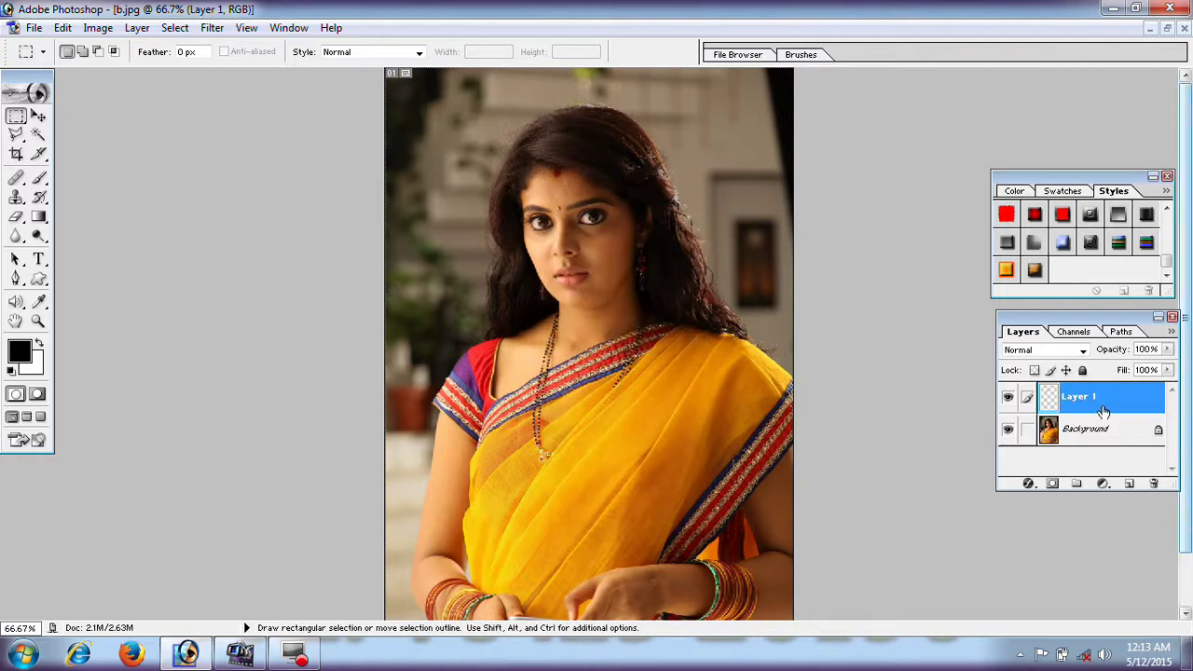
Hide the Background layer and zoom to 200% on the two copied irises
{"action": "left_click", "coordinate": [1008, 430]}
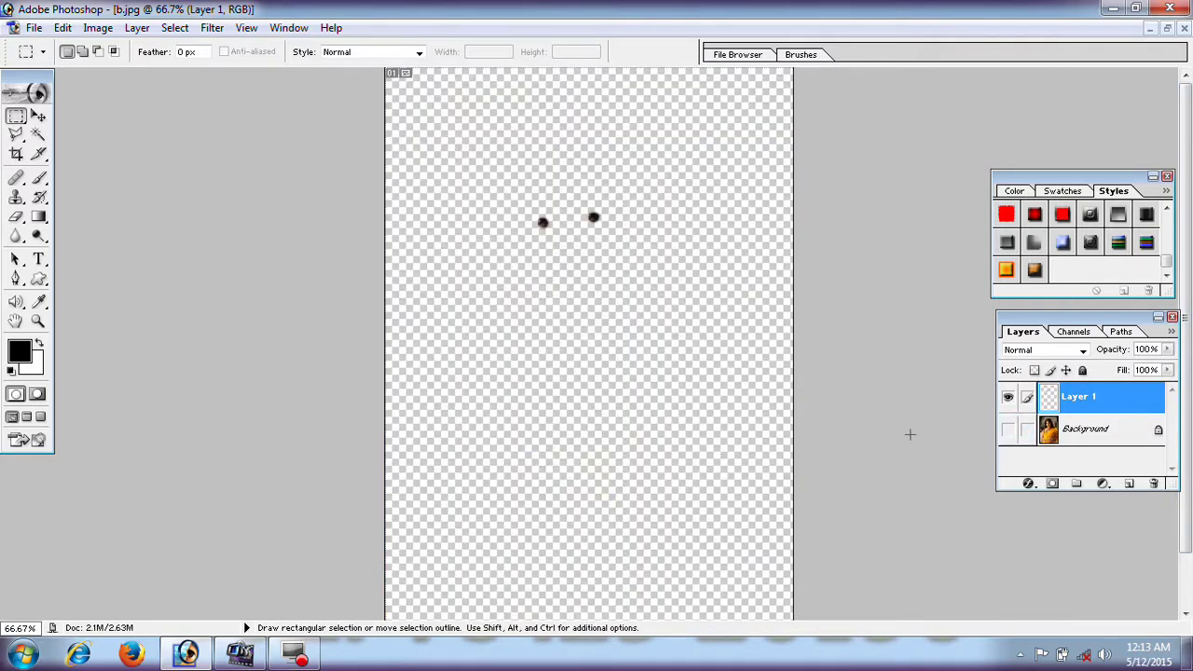
{"action": "left_click", "coordinate": [633, 522], "text": "ctrl"}
{"action": "left_click", "coordinate": [634, 519], "text": "ctrl"}
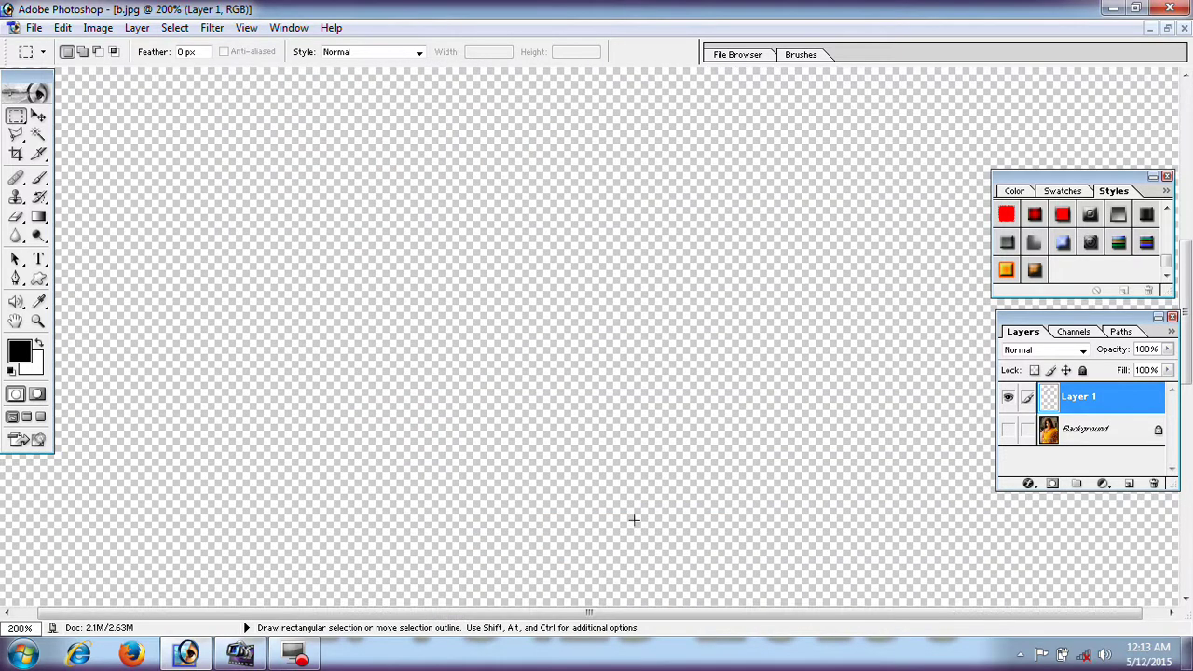
{"action": "left_click_drag", "start_coordinate": [633, 311], "coordinate": [634, 543]}
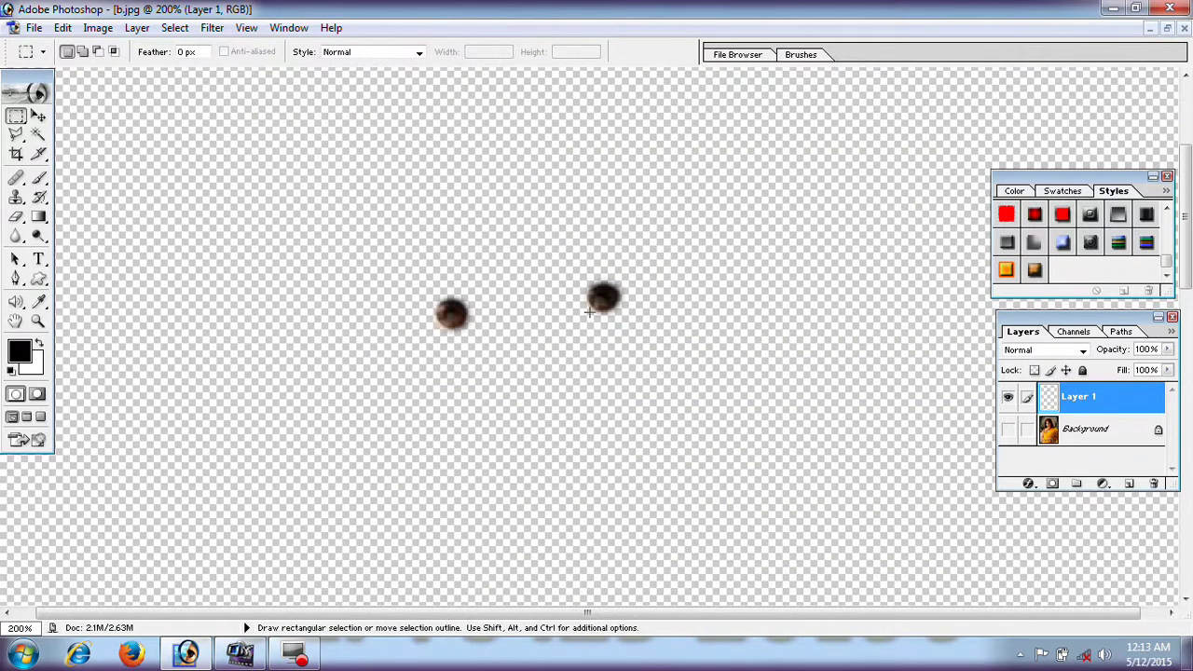
Recolour the iris layer with Color Balance +41, +84, +42 and show the Background again
{"action": "left_click", "coordinate": [98, 28]}
{"action": "mouse_move", "coordinate": [137, 73]}
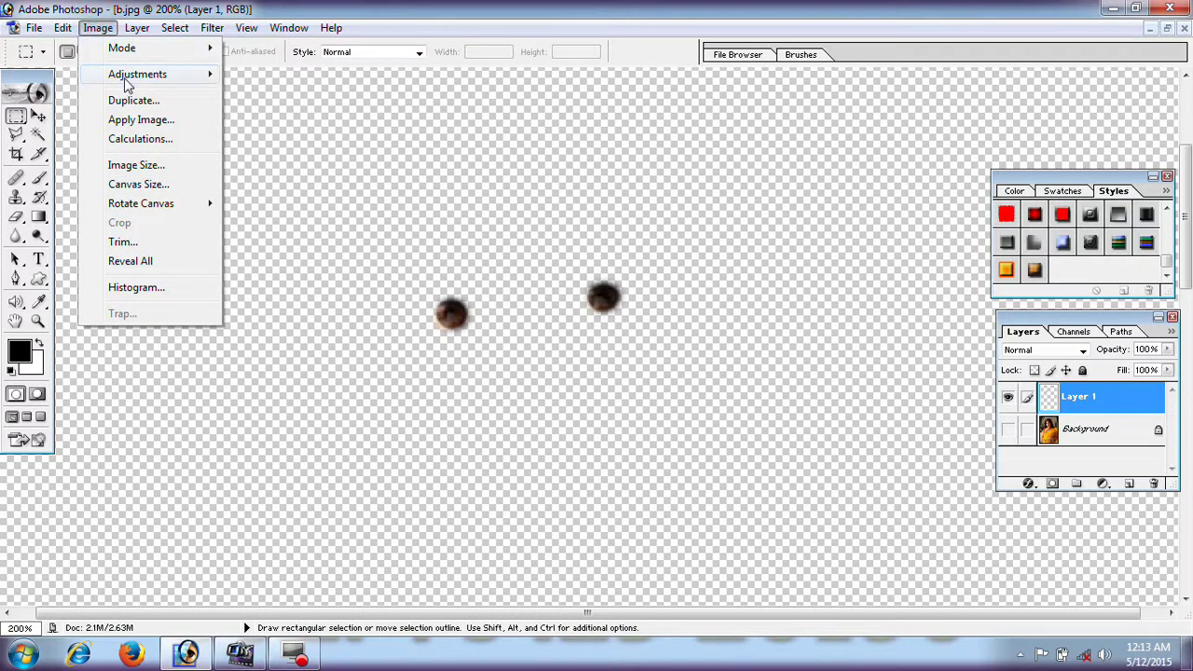
{"action": "left_click", "coordinate": [293, 170]}
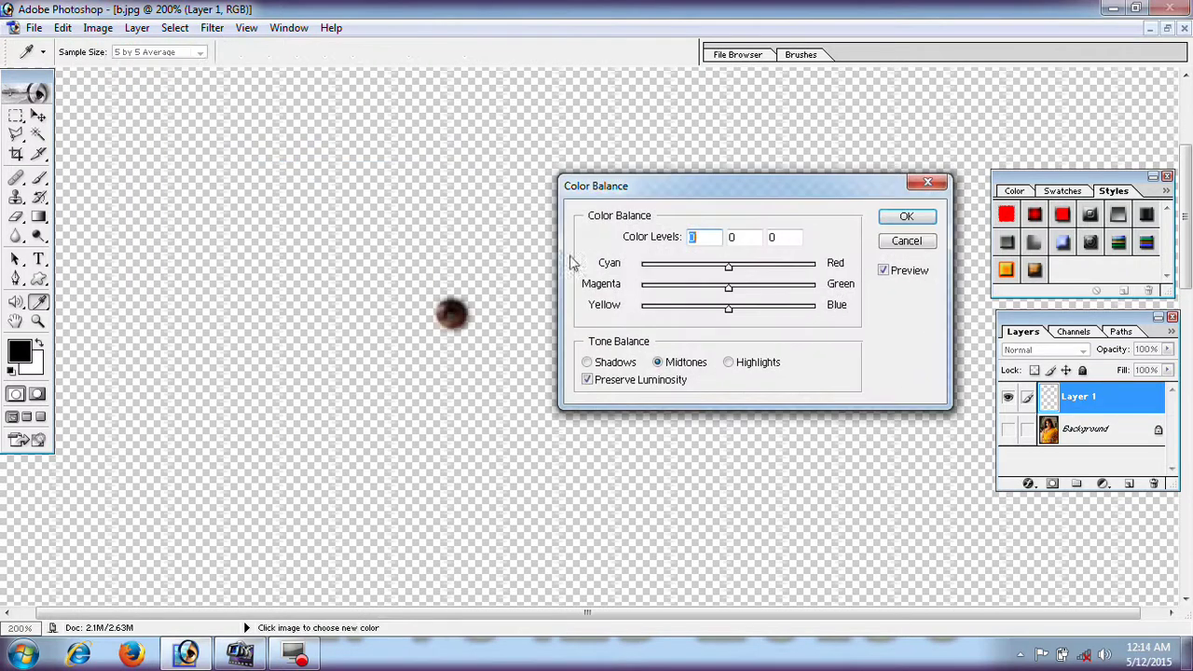
{"action": "mouse_move", "coordinate": [728, 267]}
{"action": "left_mouse_down"}
{"action": "mouse_move", "coordinate": [630, 273]}
{"action": "mouse_move", "coordinate": [759, 267]}
{"action": "mouse_move", "coordinate": [732, 285]}
{"action": "mouse_move", "coordinate": [806, 296]}
{"action": "mouse_move", "coordinate": [645, 294]}
{"action": "left_mouse_up"}
{"action": "mouse_move", "coordinate": [730, 314]}
{"action": "left_mouse_down"}
{"action": "mouse_move", "coordinate": [827, 314]}
{"action": "mouse_move", "coordinate": [620, 315]}
{"action": "mouse_move", "coordinate": [764, 310]}
{"action": "left_mouse_up"}
{"action": "left_click_drag", "start_coordinate": [645, 293], "coordinate": [803, 288]}
{"action": "left_click", "coordinate": [762, 267]}
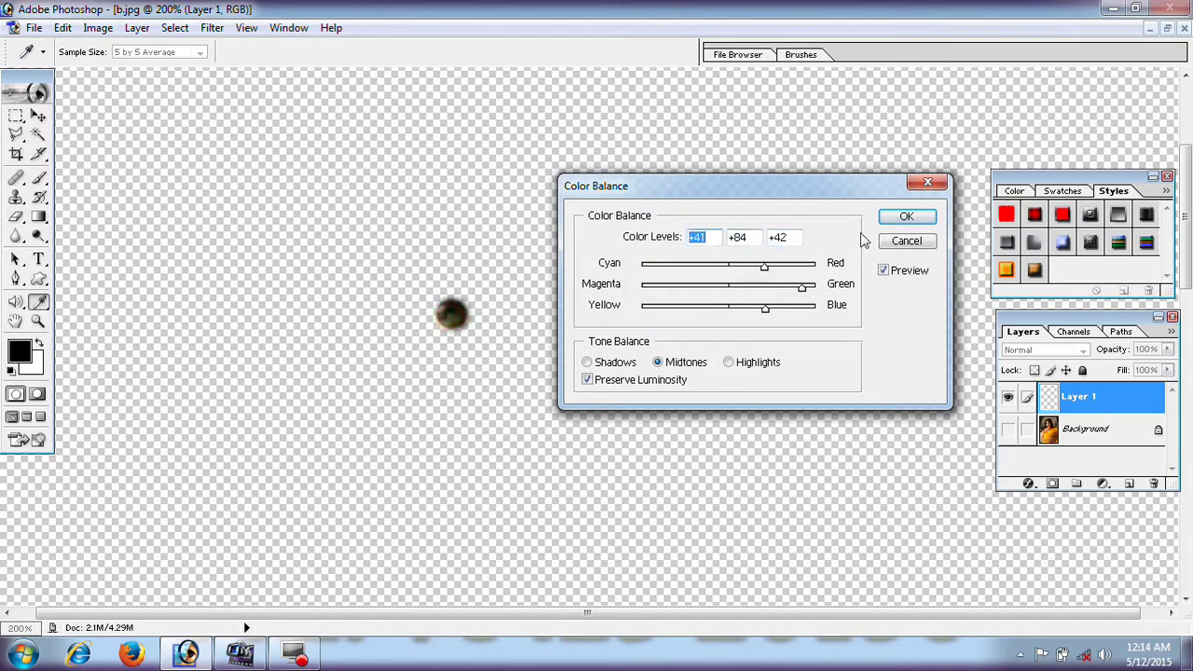
{"action": "left_click", "coordinate": [905, 216]}
{"action": "left_click", "coordinate": [1010, 431]}
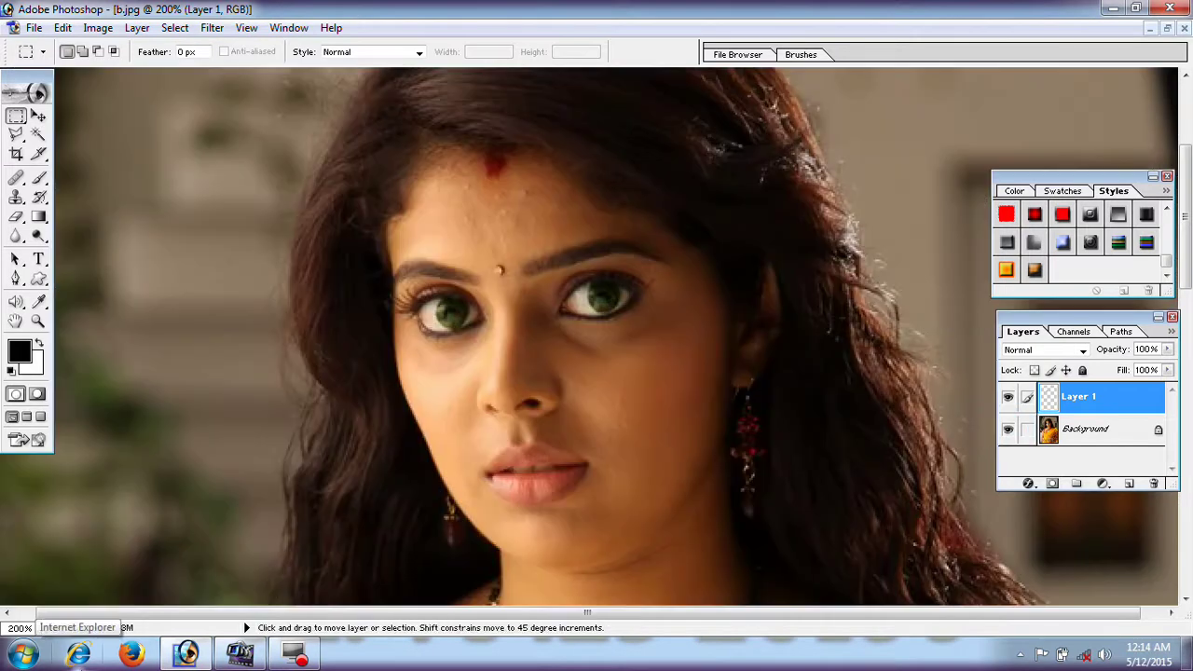
At 400%, erase the green spill under the eyes on Layer 1 with a small eraser at 100% opacity
{"action": "key", "text": "ctrl+plus"}
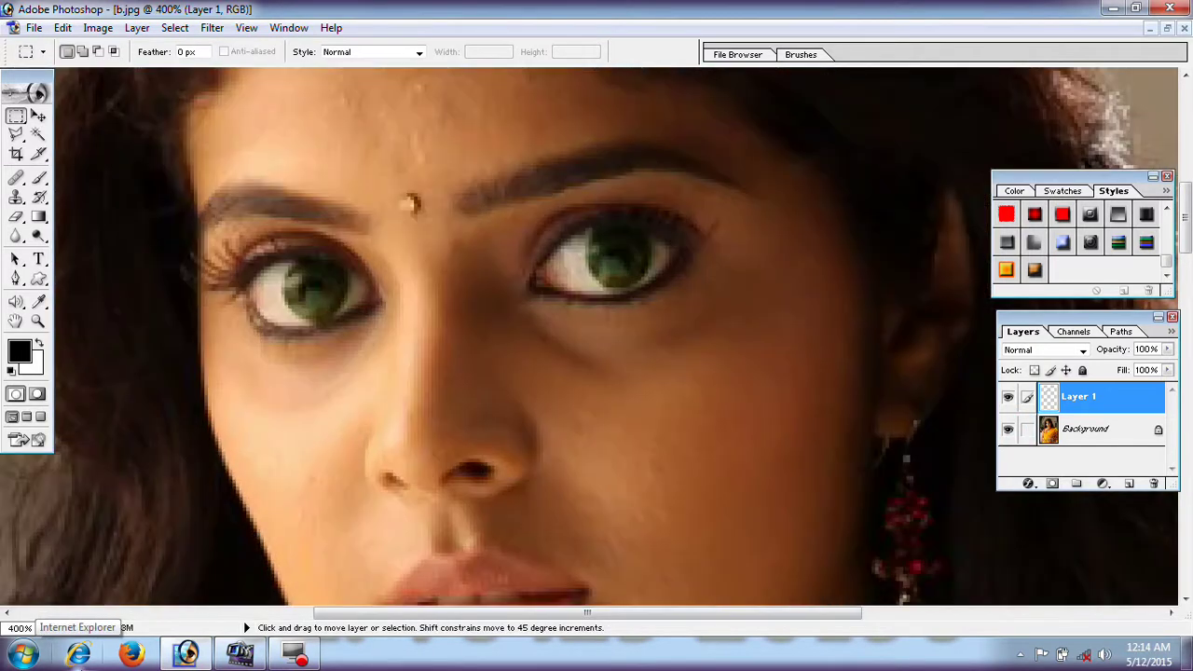
{"action": "left_click", "coordinate": [16, 217]}
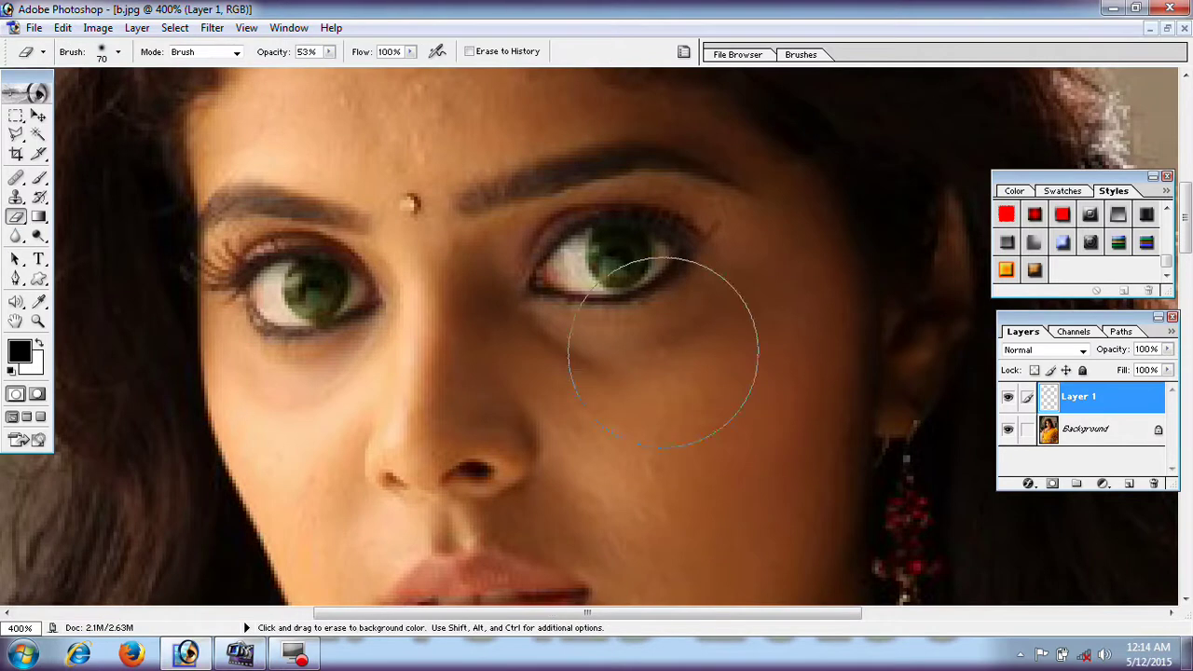
{"action": "key", "text": "bracketleft"}
{"action": "key", "text": "bracketleft"}
{"action": "key", "text": "bracketleft"}
{"action": "key", "text": "bracketleft"}
{"action": "key", "text": "bracketleft"}
{"action": "key", "text": "bracketleft"}
{"action": "key", "text": "bracketleft"}
{"action": "left_click_drag", "start_coordinate": [333, 326], "coordinate": [328, 323]}
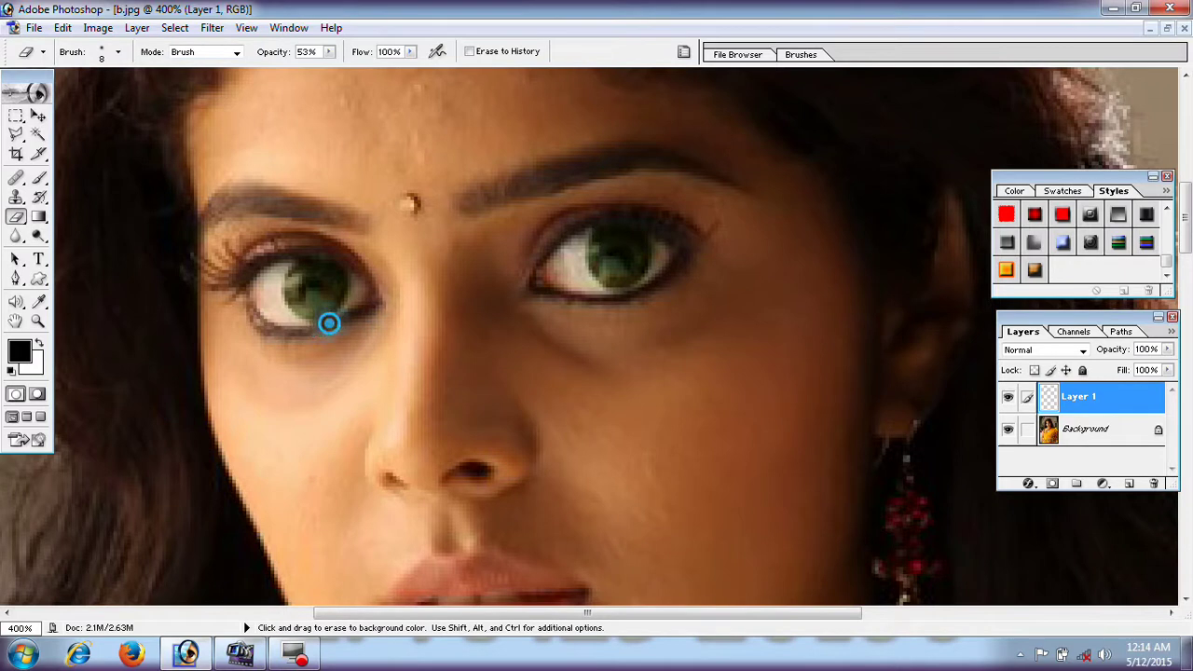
{"action": "left_click", "coordinate": [328, 53]}
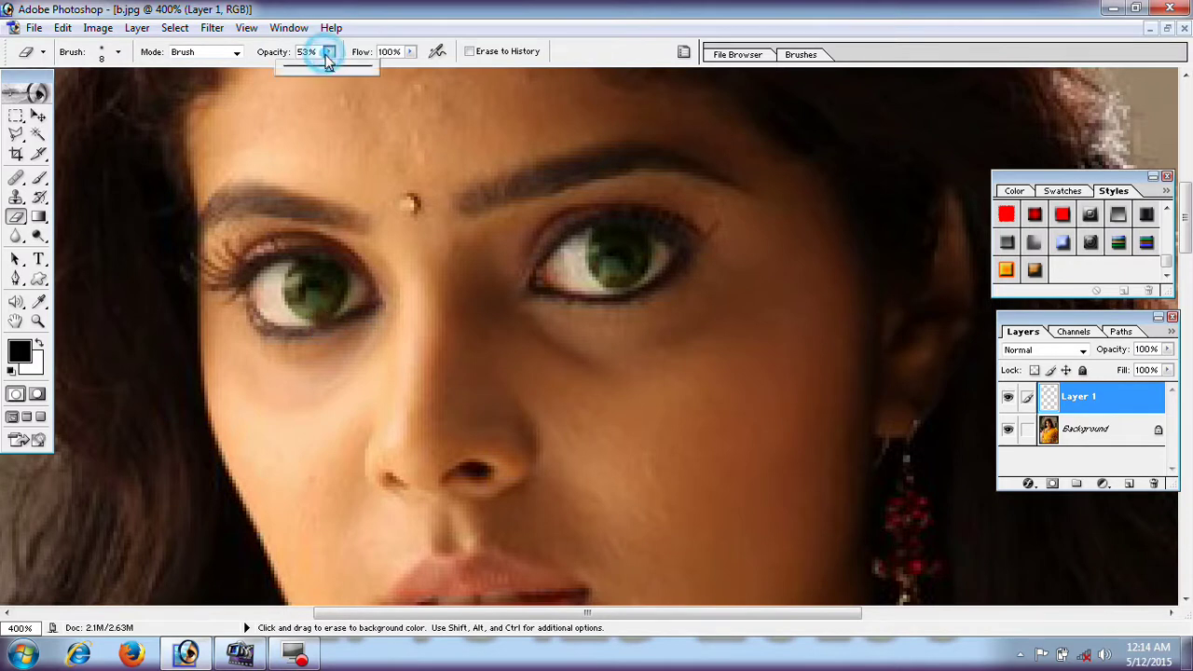
{"action": "left_click", "coordinate": [338, 314]}
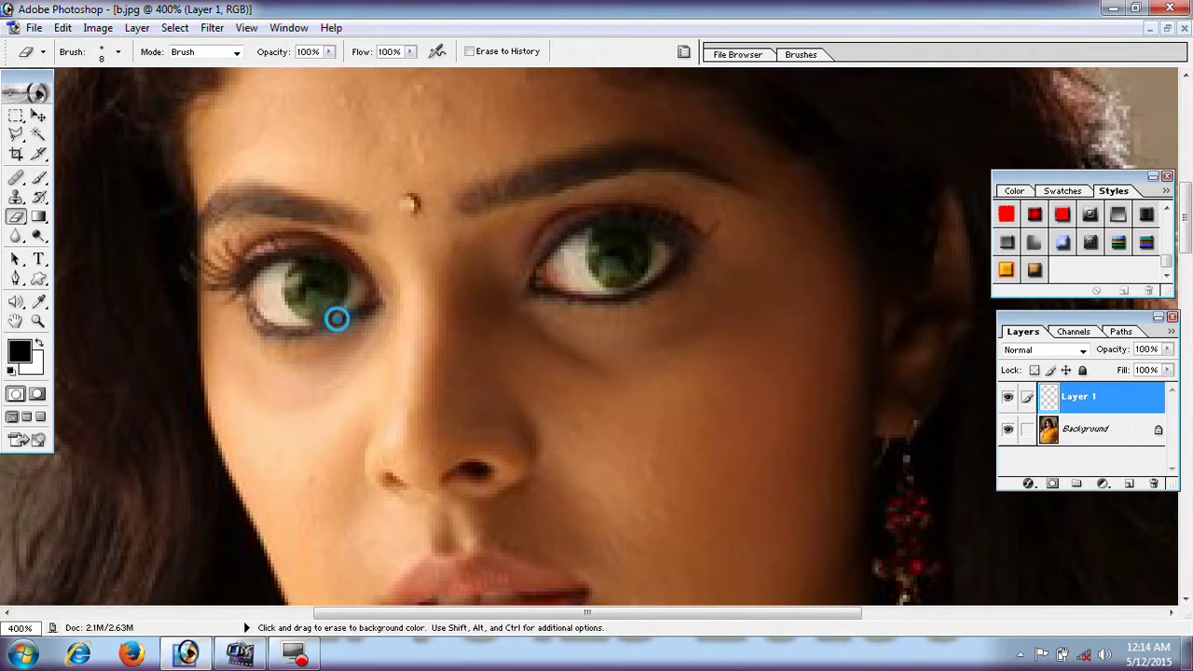
{"action": "left_click_drag", "start_coordinate": [309, 322], "coordinate": [345, 324]}
Select the Background layer, undo the accidental white spot, and zoom back in on the face
{"action": "key", "text": "ctrl"}
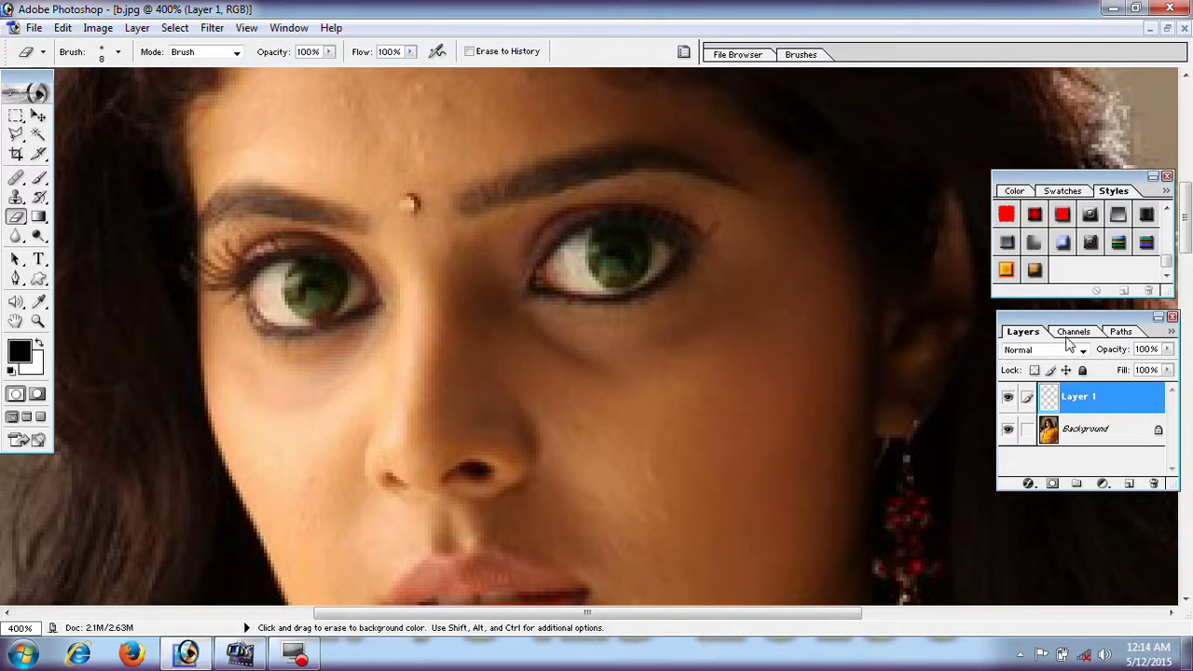
{"action": "left_click", "coordinate": [1096, 432]}
{"action": "left_click", "coordinate": [325, 321]}
{"action": "key", "text": "ctrl+alt+z"}
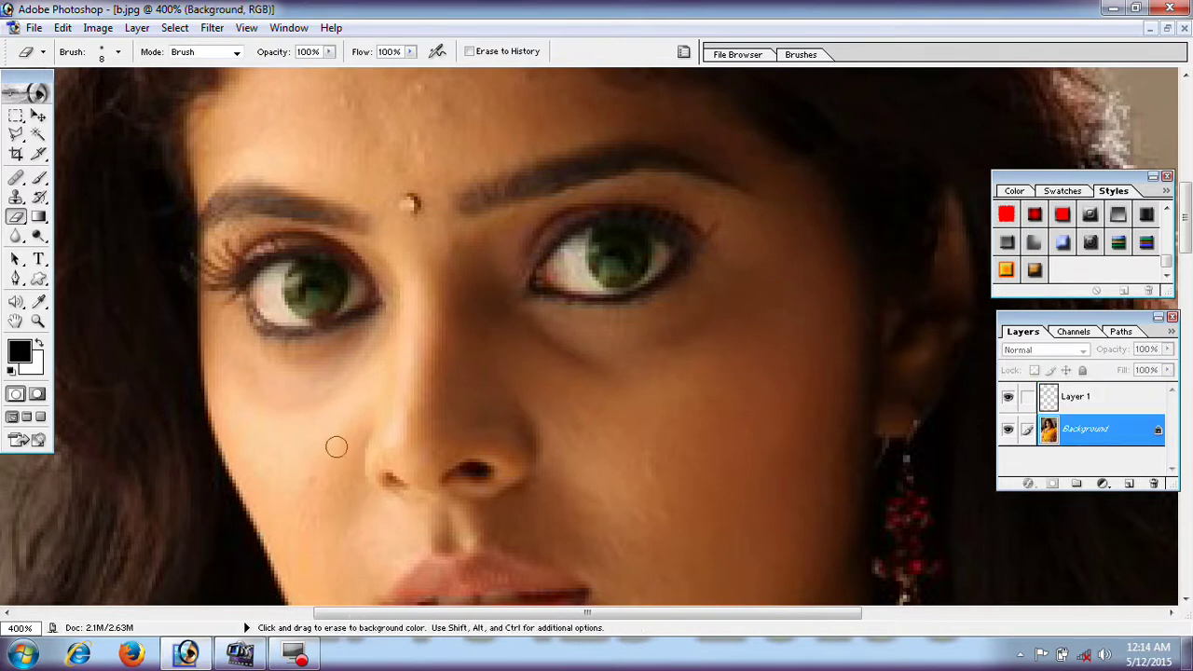
{"action": "key", "text": "ctrl+minus"}
{"action": "key", "text": "ctrl+minus"}
{"action": "key", "text": "ctrl+minus"}
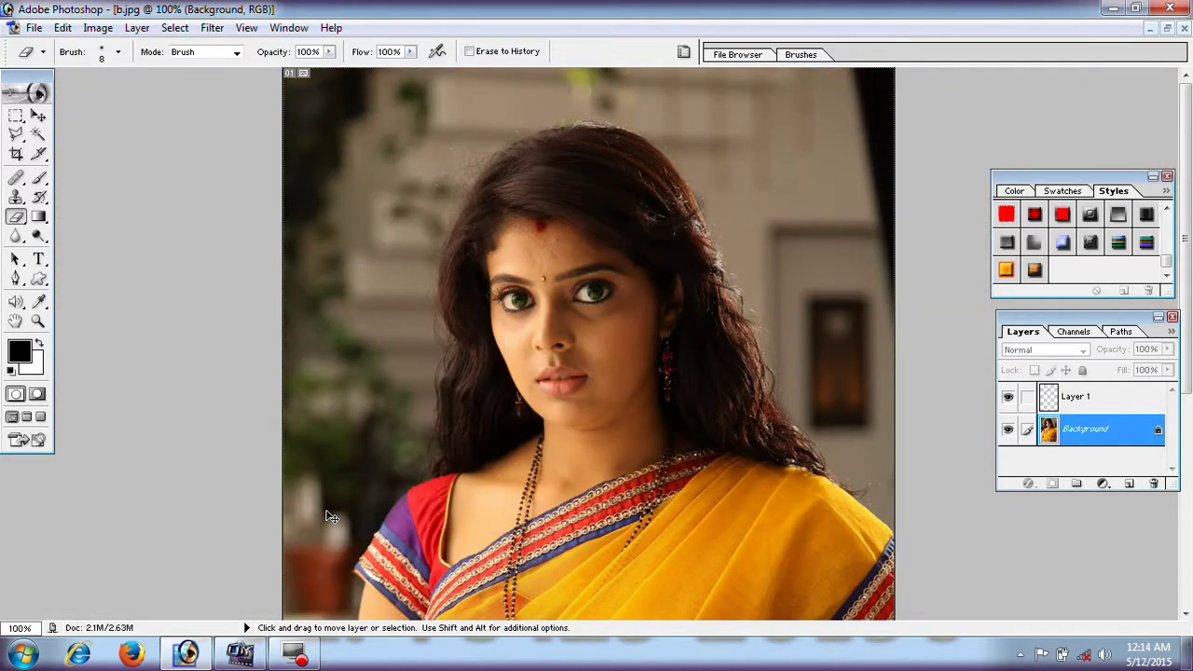
{"action": "key", "text": "ctrl+plus"}
{"action": "key", "text": "ctrl+plus"}
{"action": "key", "text": "ctrl+minus"}
{"action": "key", "text": "ctrl+minus"}
{"action": "key", "text": "ctrl+plus"}
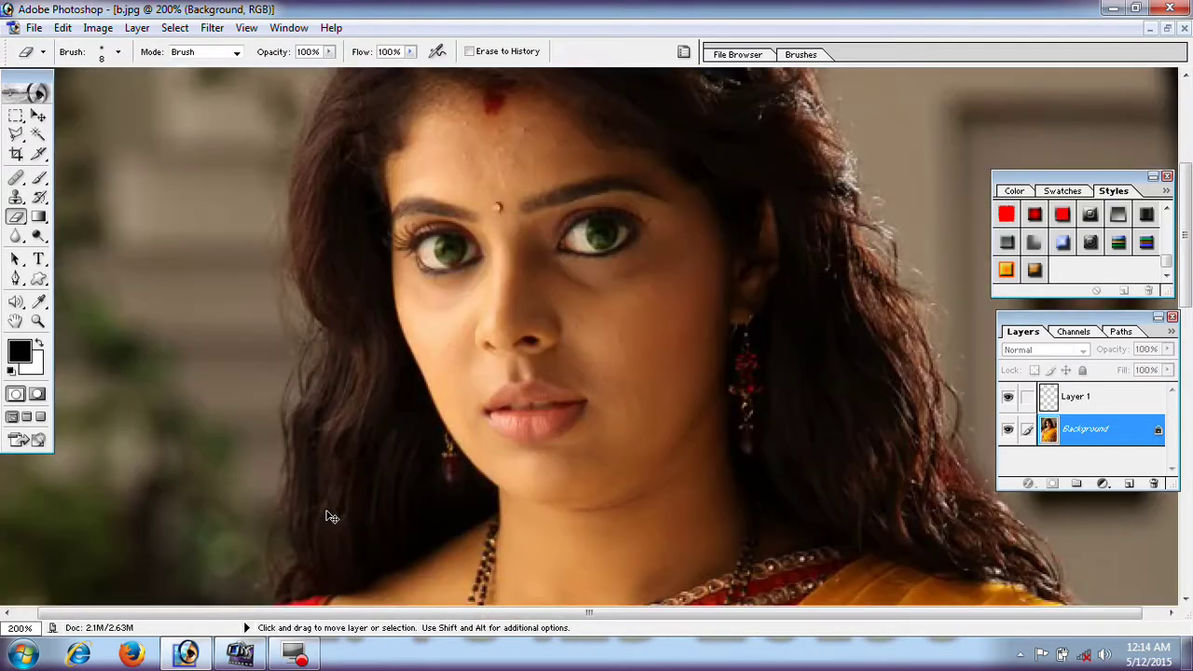
{"action": "key", "text": "ctrl+plus"}
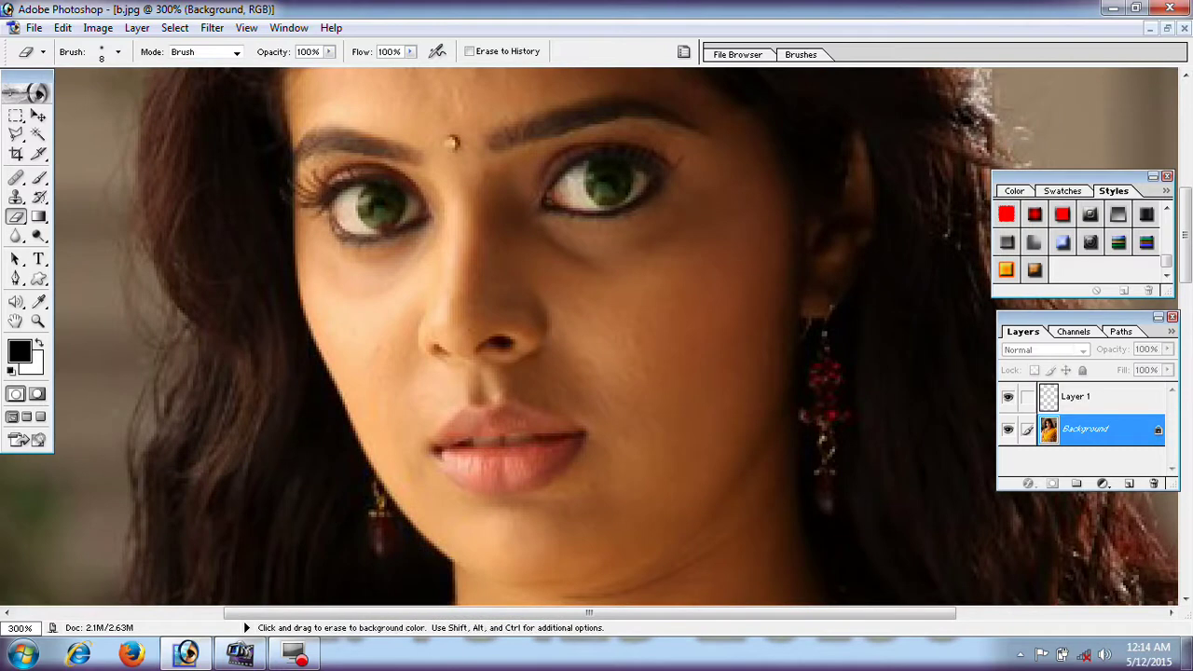
Enter Quick Mask mode and paint mask over the upper lip with the Brush
{"action": "left_click", "coordinate": [37, 394]}
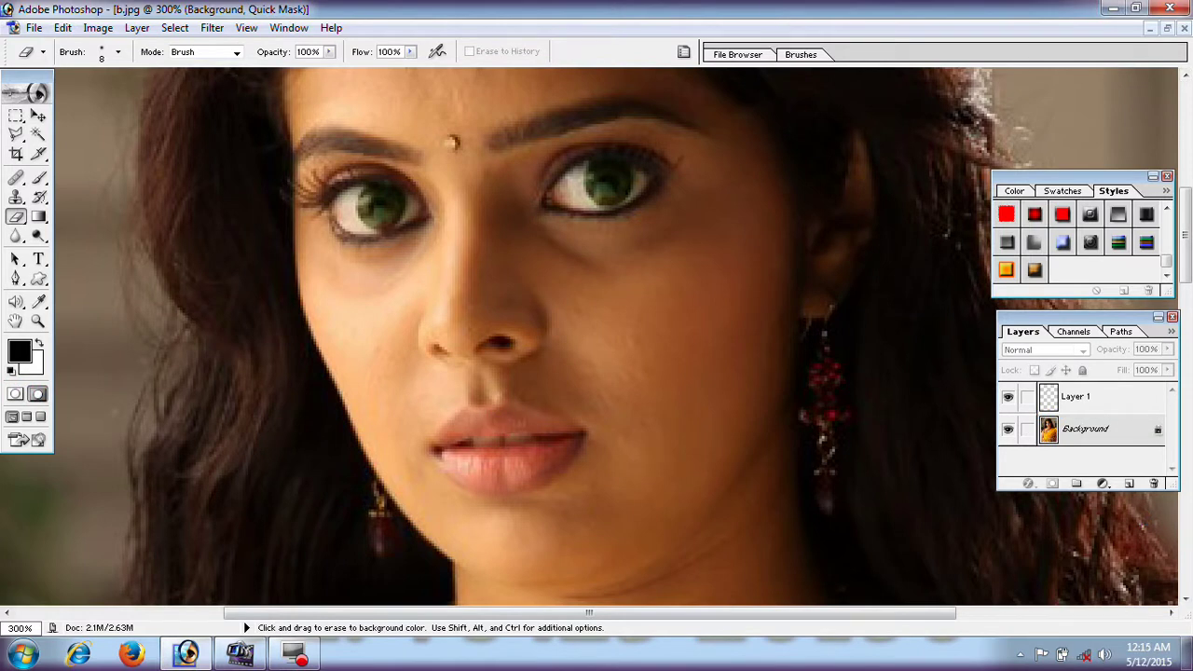
{"action": "left_click", "coordinate": [38, 177]}
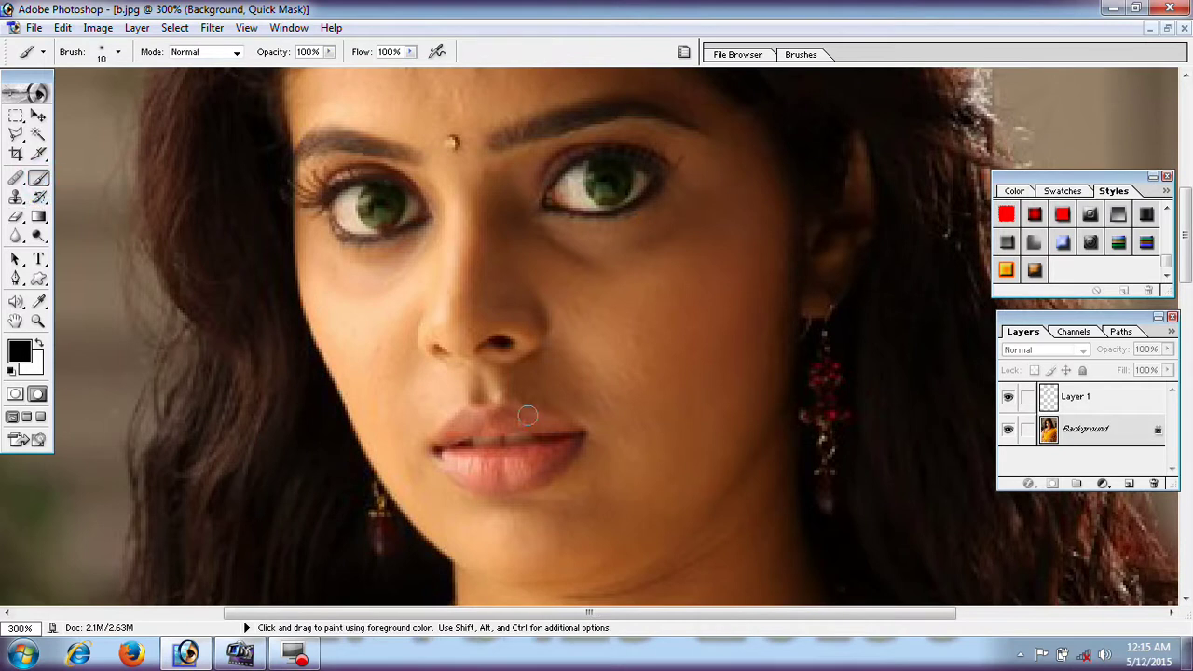
{"action": "mouse_move", "coordinate": [524, 420]}
{"action": "left_mouse_down"}
{"action": "mouse_move", "coordinate": [434, 445]}
{"action": "mouse_move", "coordinate": [462, 426]}
{"action": "left_mouse_up"}
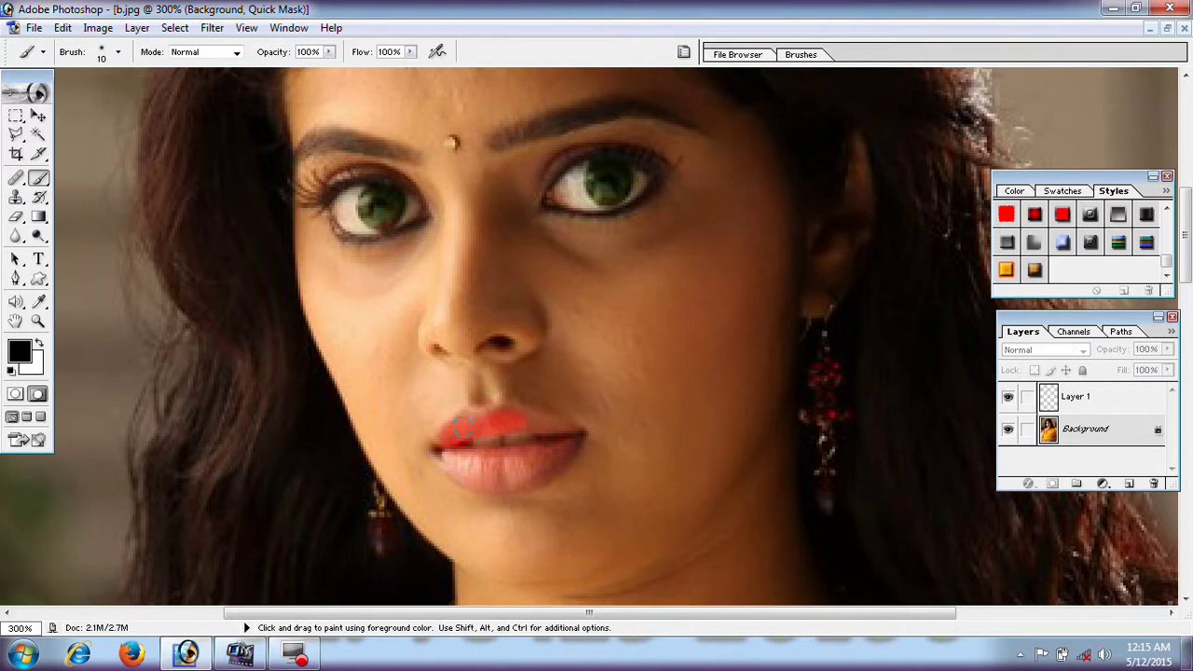
{"action": "left_click_drag", "start_coordinate": [538, 424], "coordinate": [561, 428]}
{"action": "left_click", "coordinate": [563, 450]}
Paint mask over the lower lip and corners, then exit Quick Mask to get a selection
{"action": "key", "text": "ctrl+plus"}
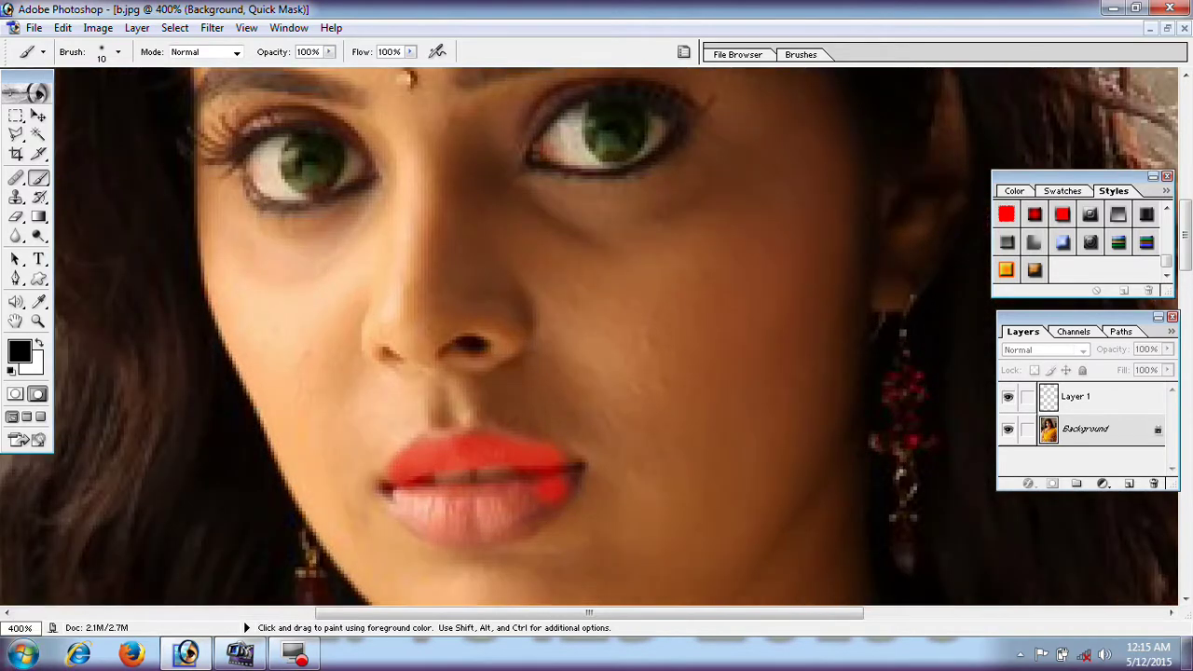
{"action": "mouse_move", "coordinate": [503, 511]}
{"action": "left_mouse_down"}
{"action": "mouse_move", "coordinate": [406, 512]}
{"action": "mouse_move", "coordinate": [463, 510]}
{"action": "mouse_move", "coordinate": [426, 522]}
{"action": "left_mouse_up"}
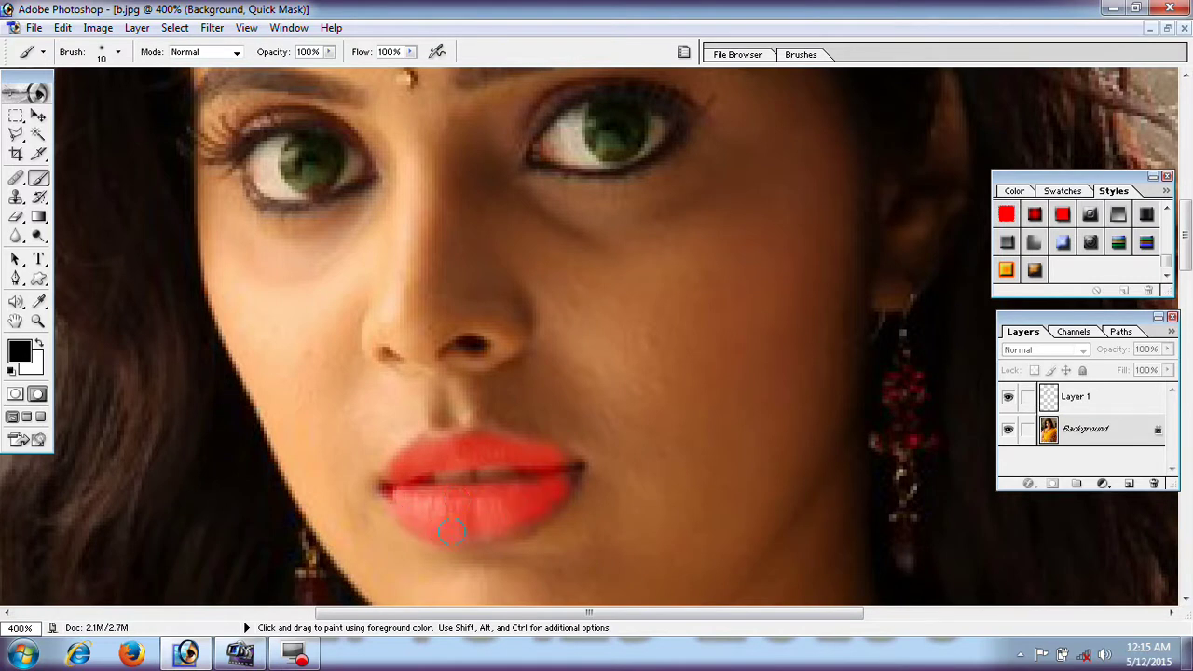
{"action": "left_click_drag", "start_coordinate": [489, 526], "coordinate": [566, 471]}
{"action": "mouse_move", "coordinate": [396, 467]}
{"action": "left_mouse_down"}
{"action": "mouse_move", "coordinate": [391, 484]}
{"action": "mouse_move", "coordinate": [494, 451]}
{"action": "mouse_move", "coordinate": [562, 469]}
{"action": "left_mouse_up"}
{"action": "left_click", "coordinate": [15, 393]}
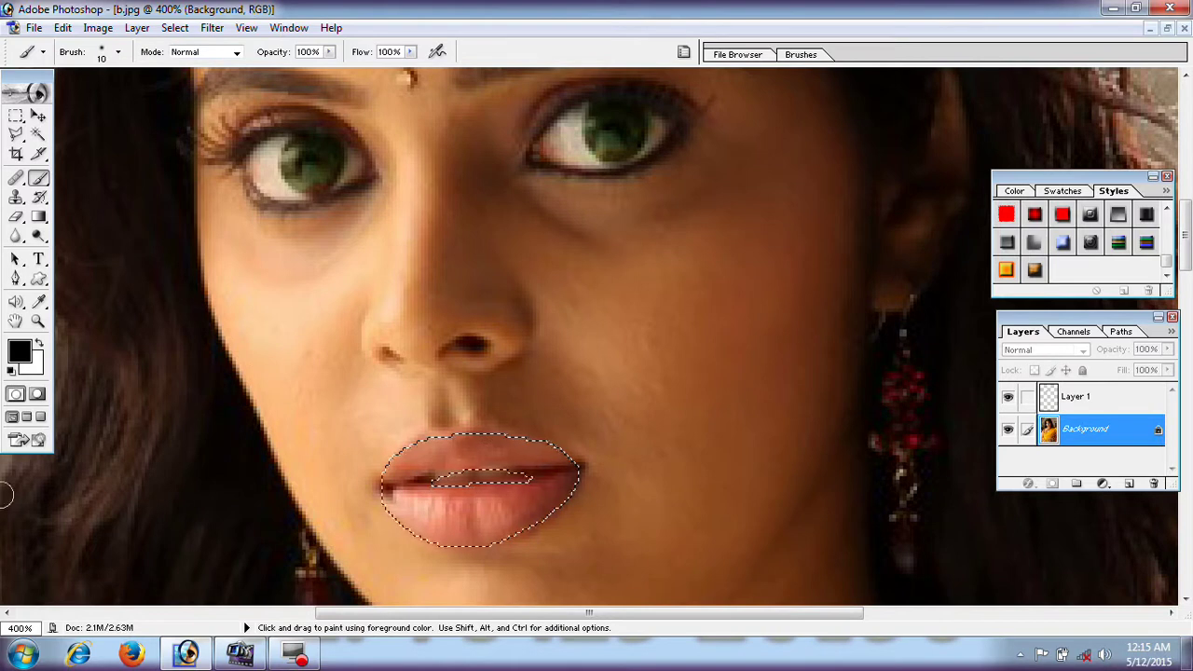
Invert the selection and copy the lips onto a new Layer 2 with Layer via Copy
{"action": "left_click", "coordinate": [16, 115]}
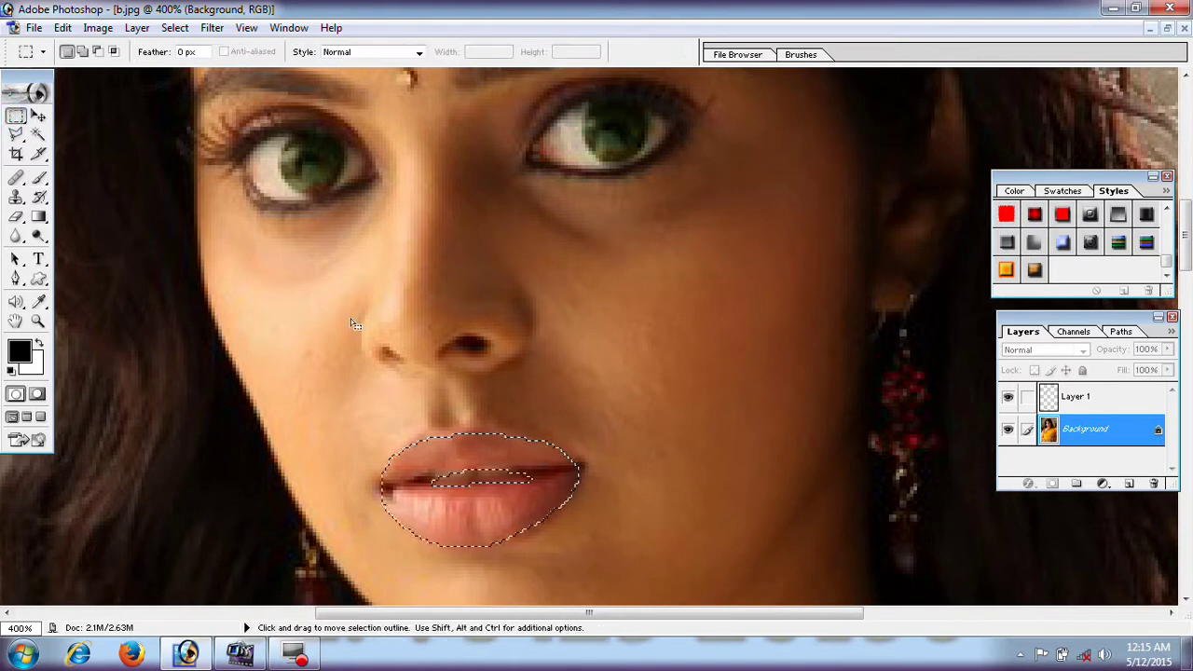
{"action": "key", "text": "ctrl+minus"}
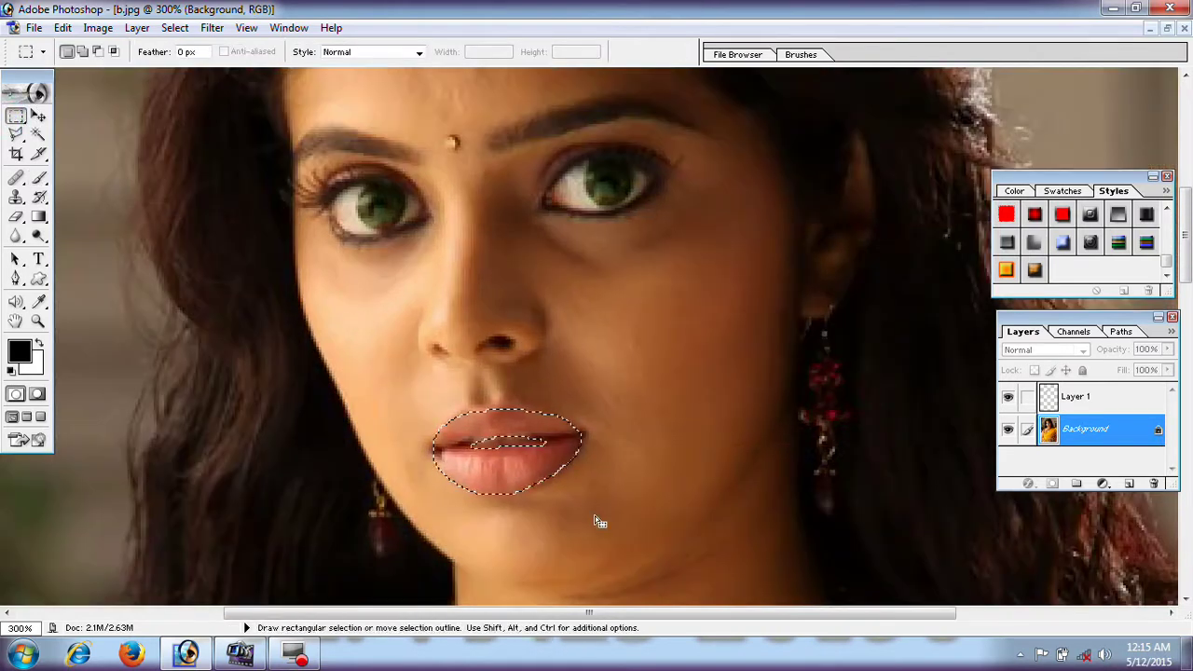
{"action": "right_click", "coordinate": [513, 452]}
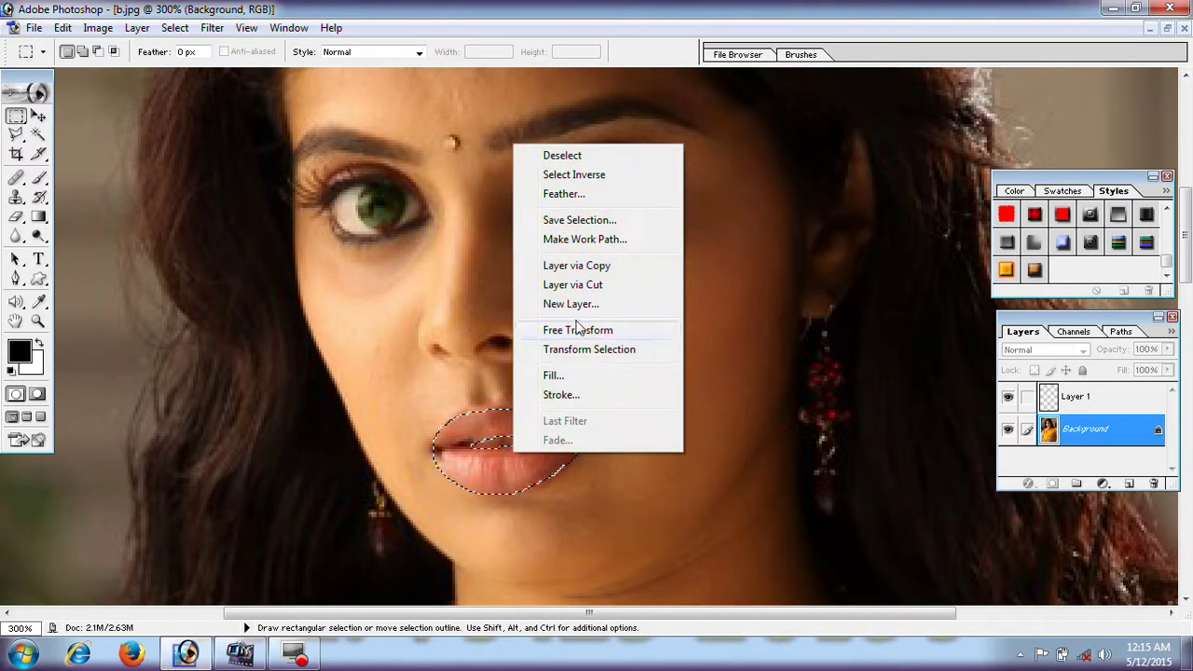
{"action": "left_click", "coordinate": [568, 175]}
{"action": "right_click", "coordinate": [550, 471]}
{"action": "left_click", "coordinate": [630, 277]}
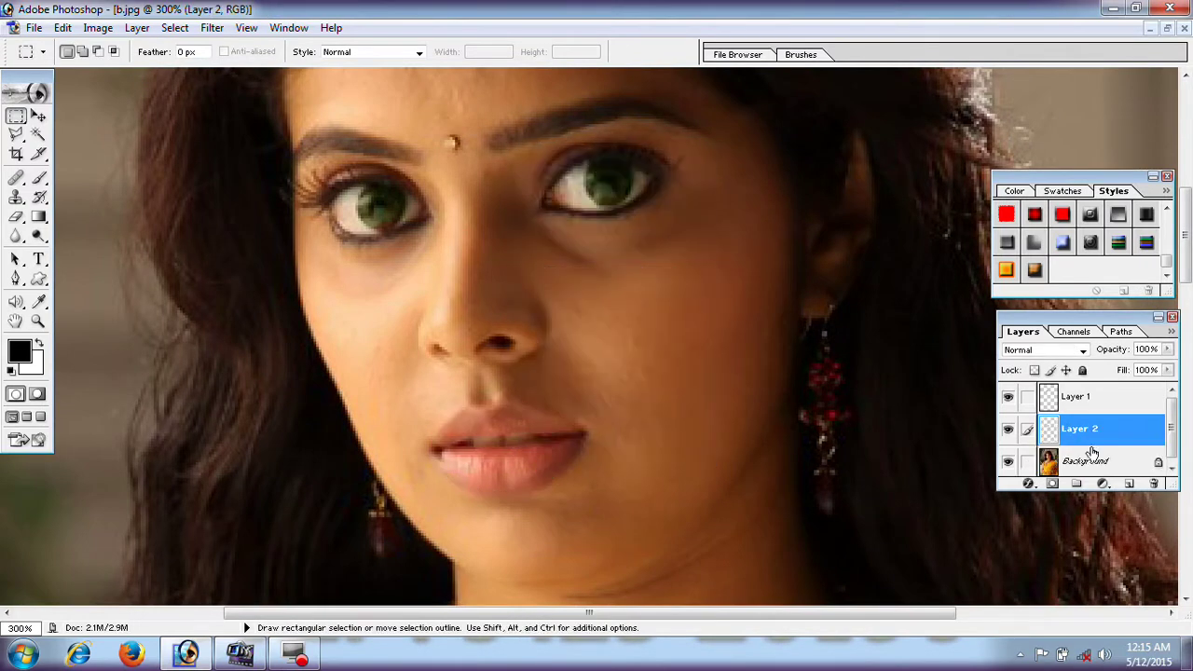
Hide the Background and Layer 1 so only the lips are visible
{"action": "left_click", "coordinate": [1008, 461]}
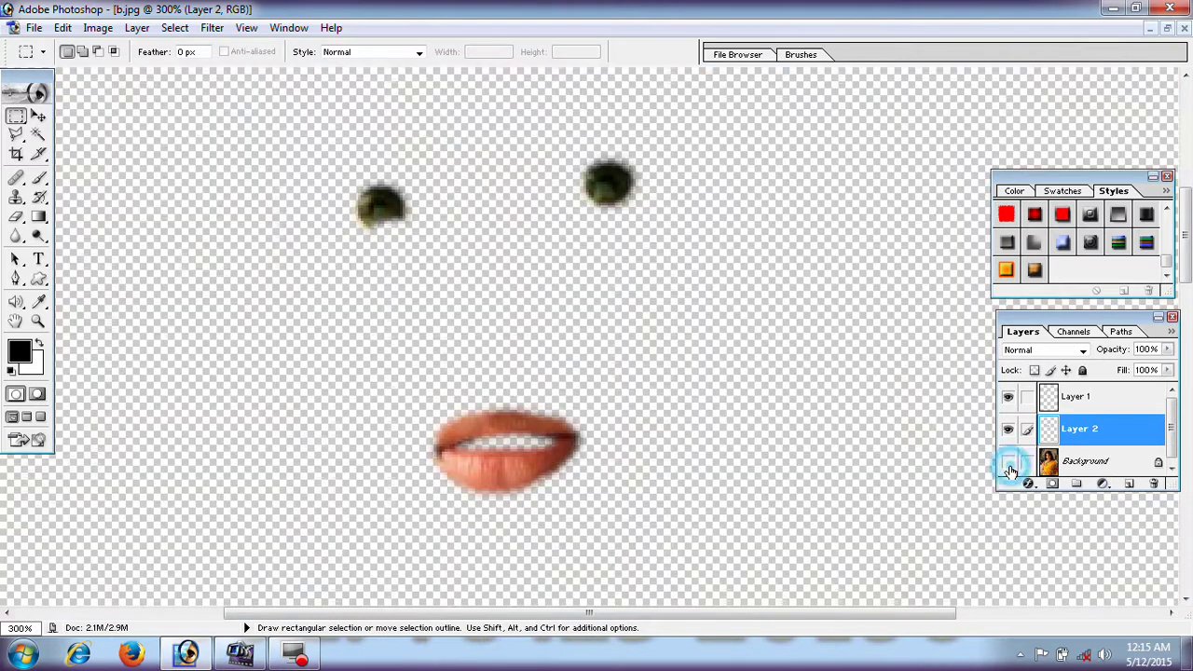
{"action": "left_click", "coordinate": [1007, 397]}
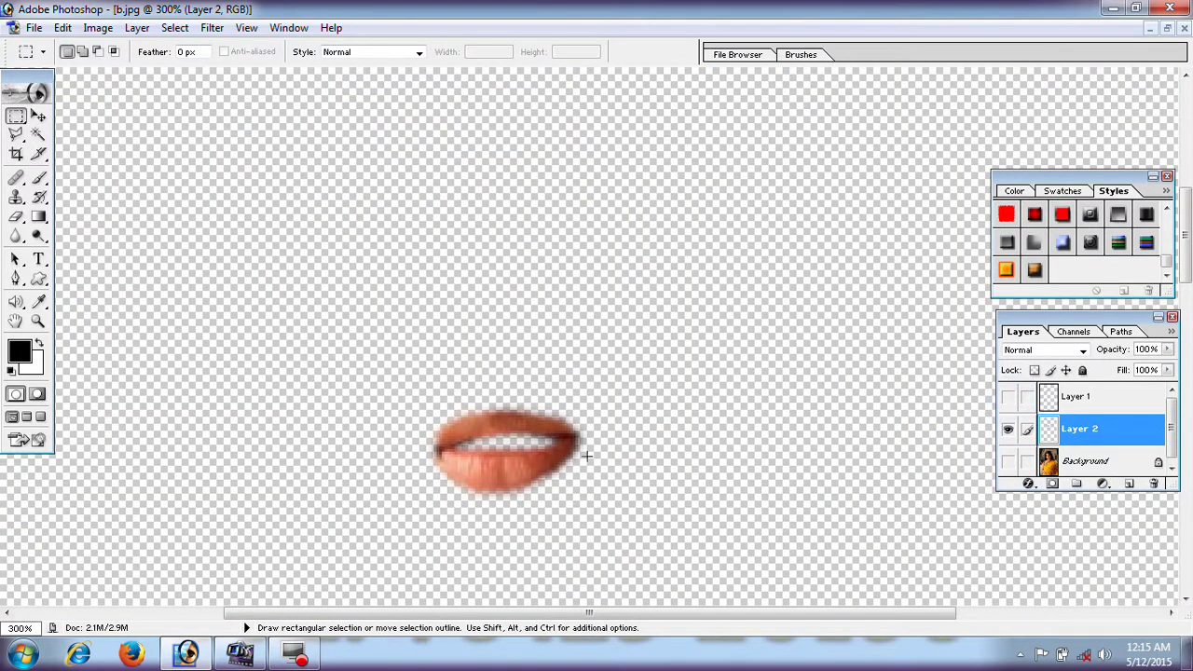
{"action": "left_click", "coordinate": [98, 27]}
{"action": "mouse_move", "coordinate": [137, 74]}
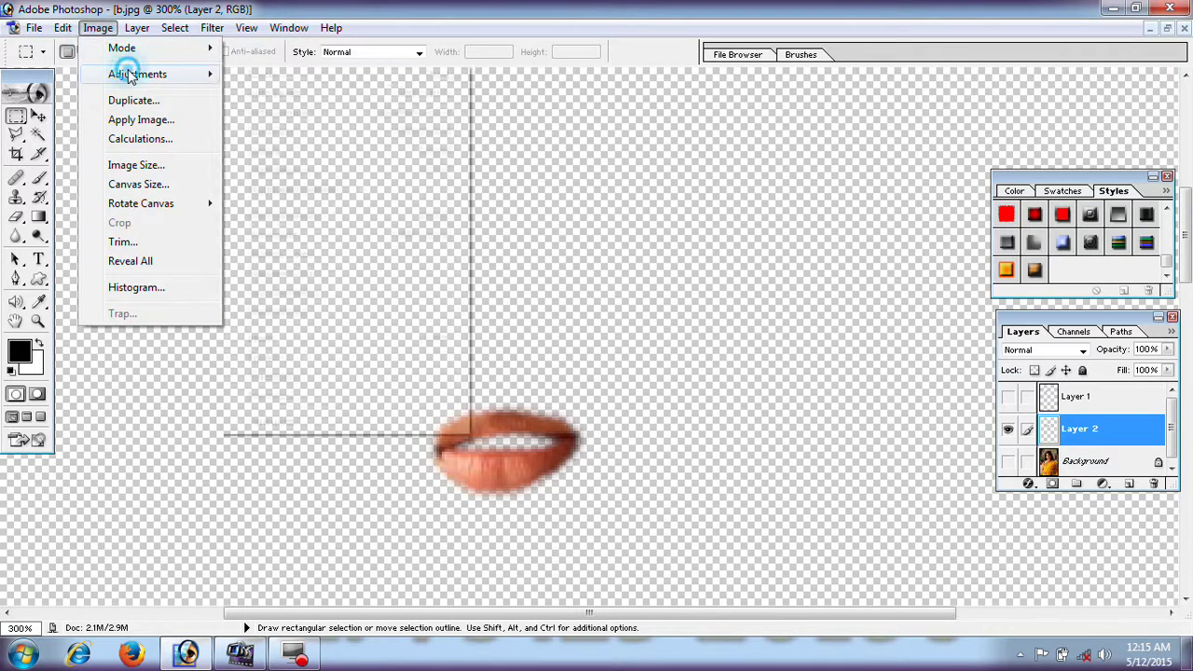
Turn the lips magenta with Color Balance +84, -96, +100 and show the Background beneath
{"action": "left_click", "coordinate": [314, 169]}
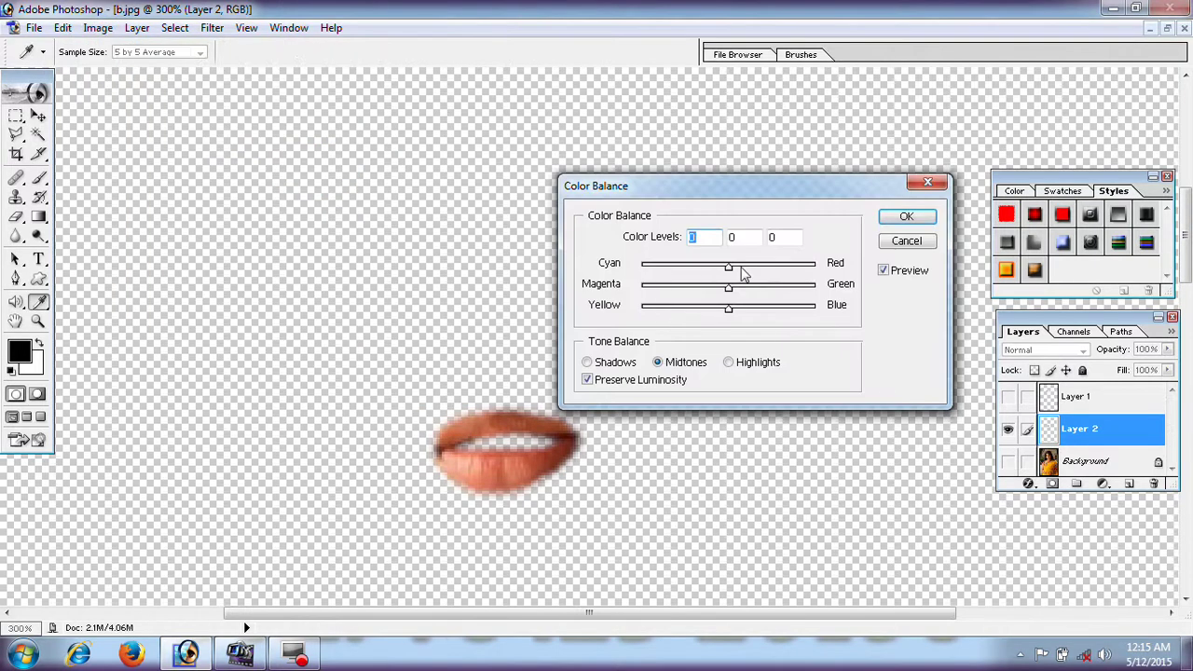
{"action": "mouse_move", "coordinate": [728, 269]}
{"action": "left_mouse_down"}
{"action": "mouse_move", "coordinate": [820, 279]}
{"action": "mouse_move", "coordinate": [633, 284]}
{"action": "mouse_move", "coordinate": [801, 270]}
{"action": "left_mouse_up"}
{"action": "mouse_move", "coordinate": [728, 289]}
{"action": "left_mouse_down"}
{"action": "mouse_move", "coordinate": [825, 297]}
{"action": "mouse_move", "coordinate": [645, 289]}
{"action": "left_mouse_up"}
{"action": "left_click_drag", "start_coordinate": [734, 321], "coordinate": [835, 317]}
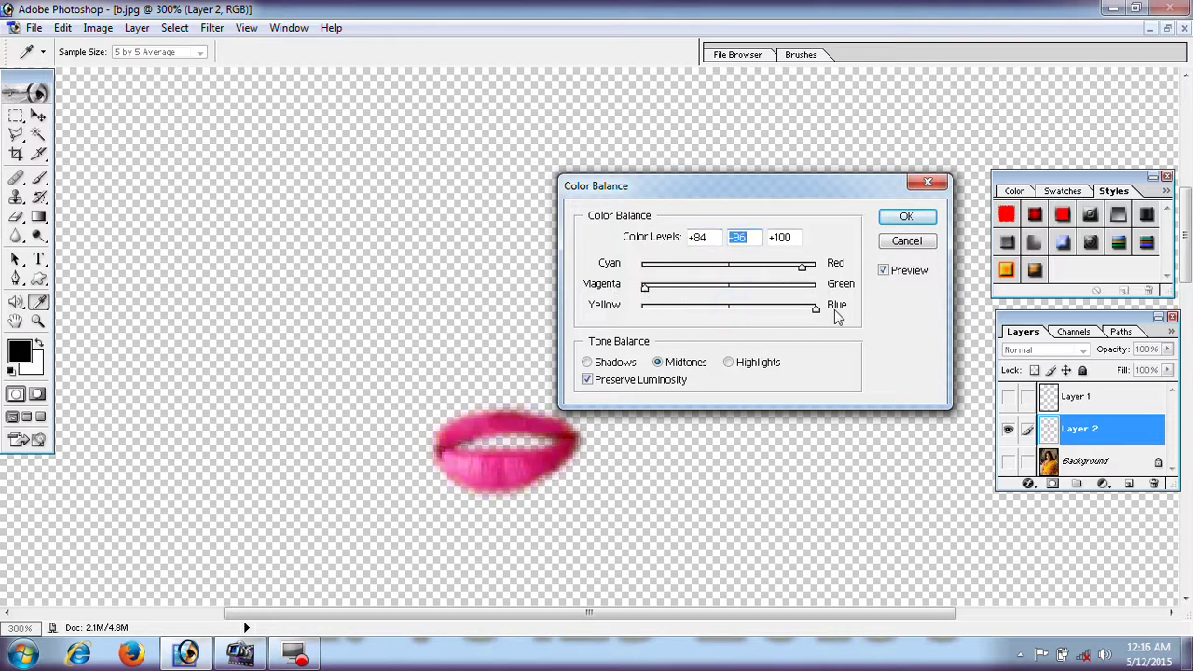
{"action": "left_click", "coordinate": [905, 216]}
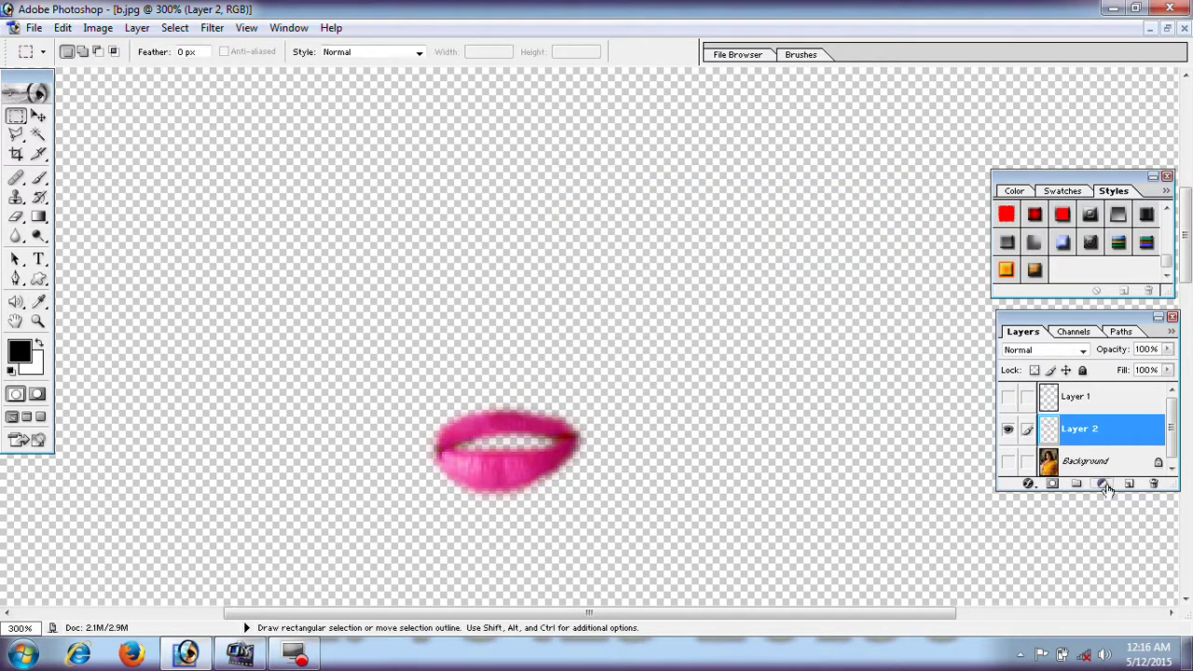
{"action": "left_click", "coordinate": [1007, 462]}
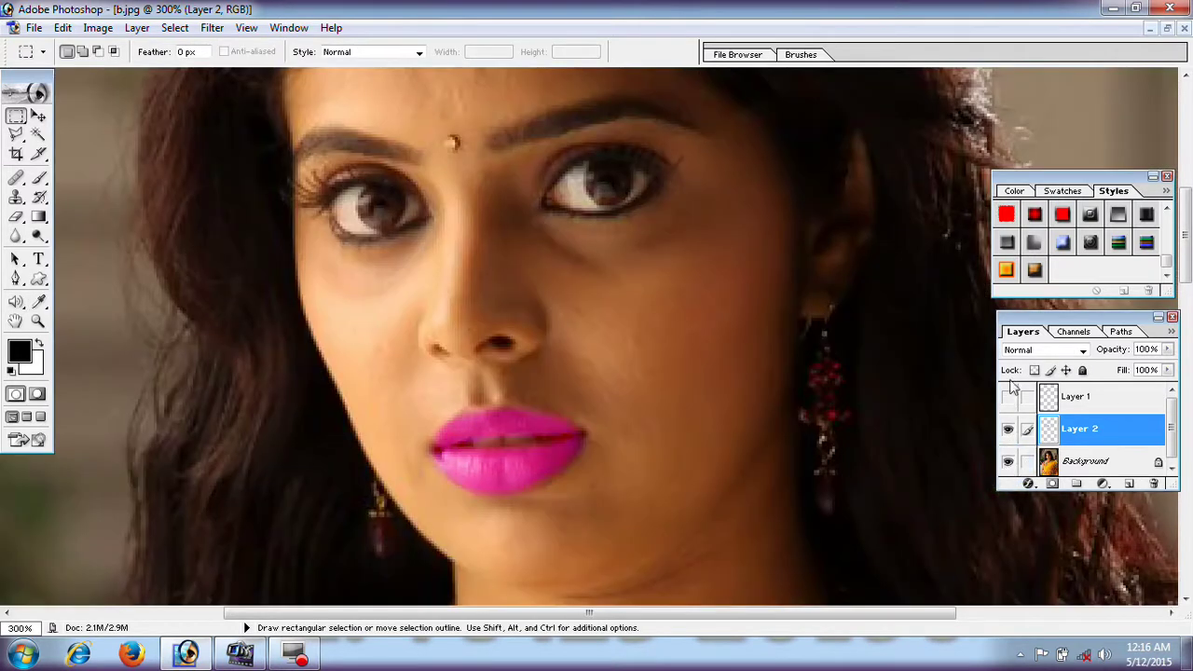
{"action": "left_click", "coordinate": [1007, 396]}
{"action": "left_click", "coordinate": [16, 216]}
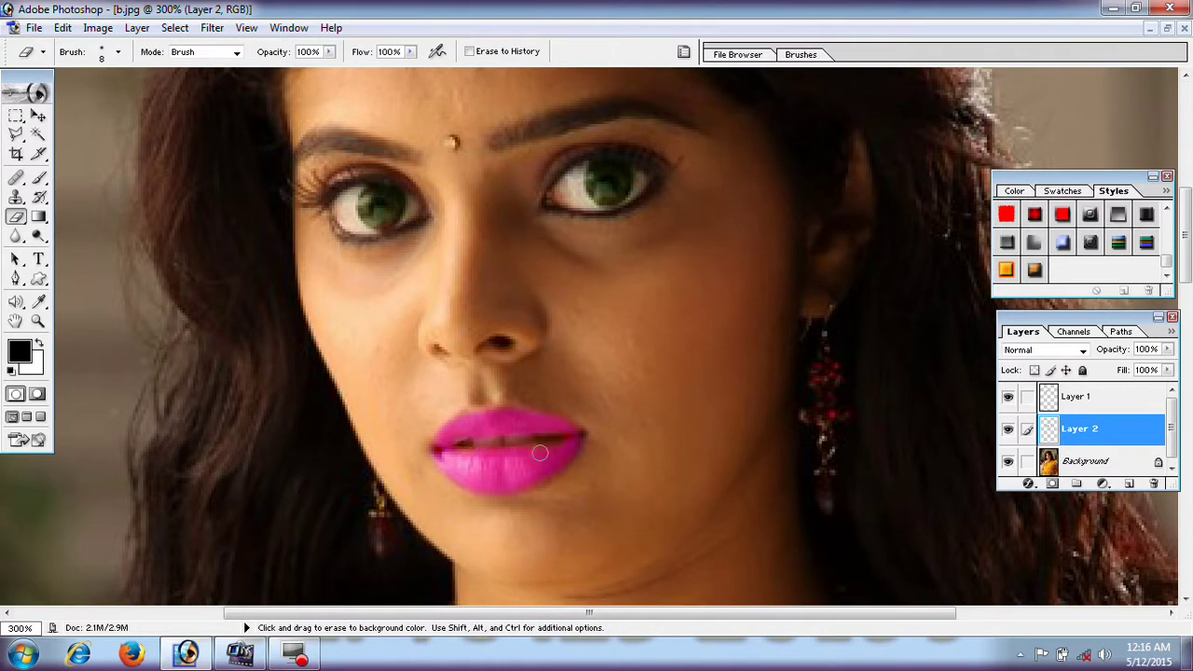
{"action": "scroll", "coordinate": [585, 457], "scroll_direction": "up", "scroll_amount": 2}
{"action": "scroll", "coordinate": [585, 457], "scroll_direction": "down", "scroll_amount": 3}
{"action": "scroll", "coordinate": [585, 456], "scroll_direction": "down", "scroll_amount": 3}
{"action": "scroll", "coordinate": [586, 454], "scroll_direction": "down", "scroll_amount": 2}
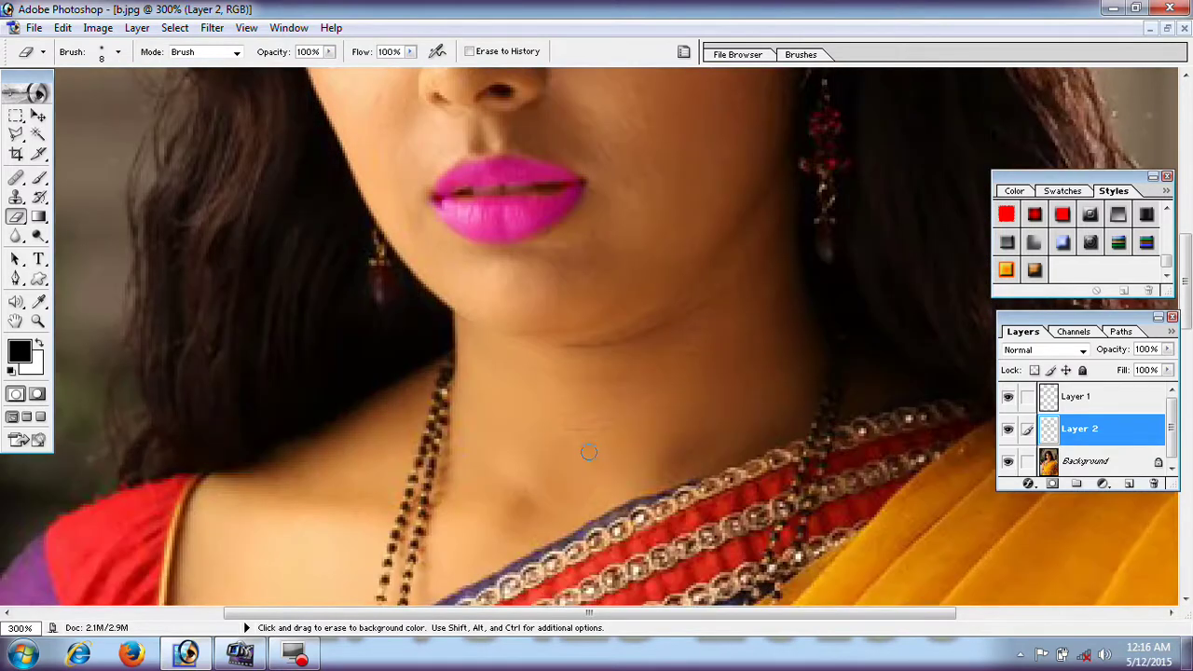
{"action": "scroll", "coordinate": [587, 450], "scroll_direction": "up", "scroll_amount": 2}
{"action": "scroll", "coordinate": [589, 444], "scroll_direction": "up", "scroll_amount": 1}
{"action": "scroll", "coordinate": [590, 444], "scroll_direction": "up", "scroll_amount": 1}
{"action": "scroll", "coordinate": [588, 441], "scroll_direction": "up", "scroll_amount": 2}
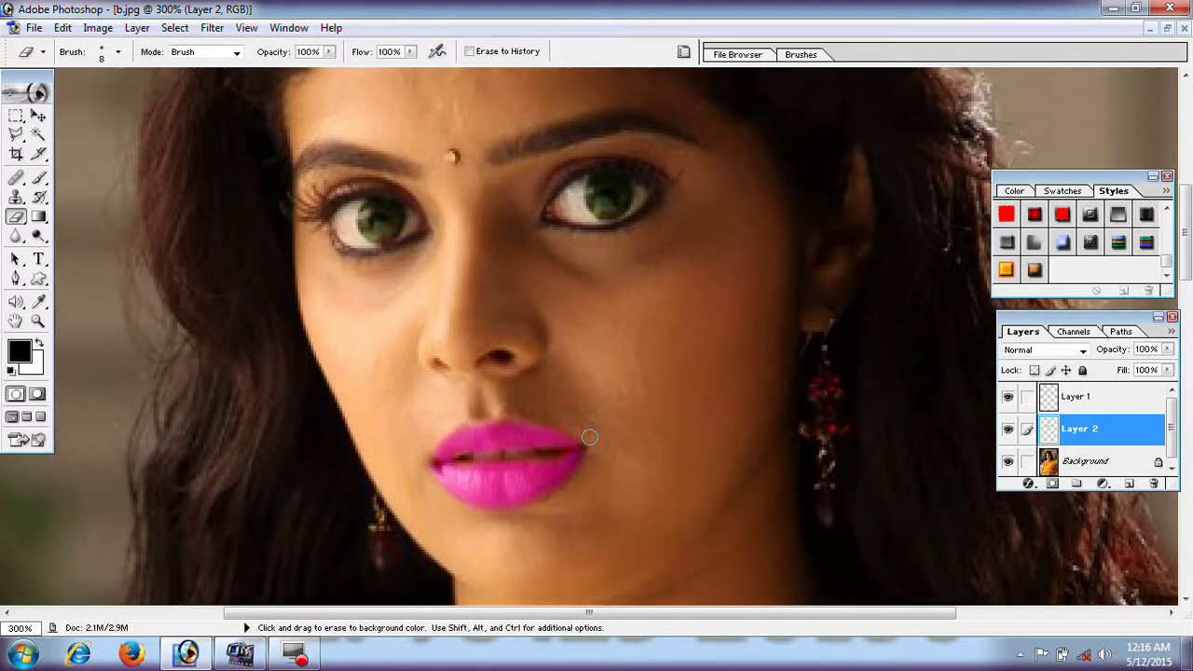
{"action": "scroll", "coordinate": [589, 439], "scroll_direction": "up", "scroll_amount": 1}
{"action": "scroll", "coordinate": [590, 437], "scroll_direction": "up", "scroll_amount": 1}
{"action": "scroll", "coordinate": [590, 436], "scroll_direction": "down", "scroll_amount": 2}
{"action": "scroll", "coordinate": [589, 436], "scroll_direction": "down", "scroll_amount": 1}
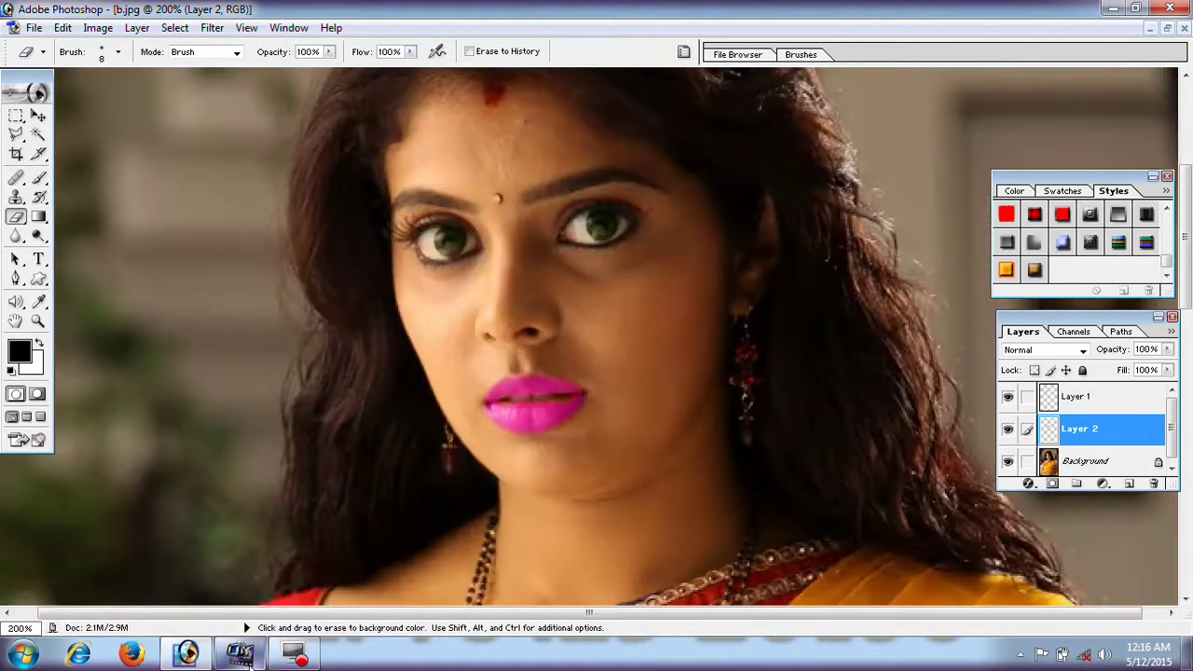
Show the portrait at actual size and try the full-screen display modes
{"action": "key", "text": "ctrl+minus"}
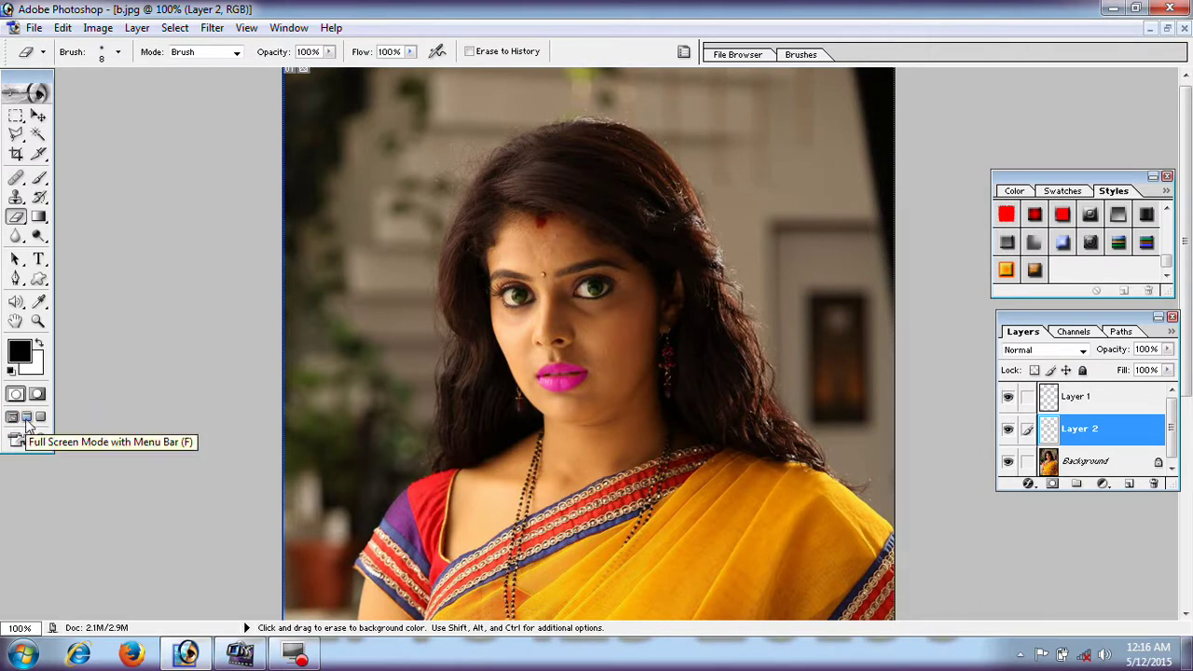
{"action": "left_click", "coordinate": [28, 425]}
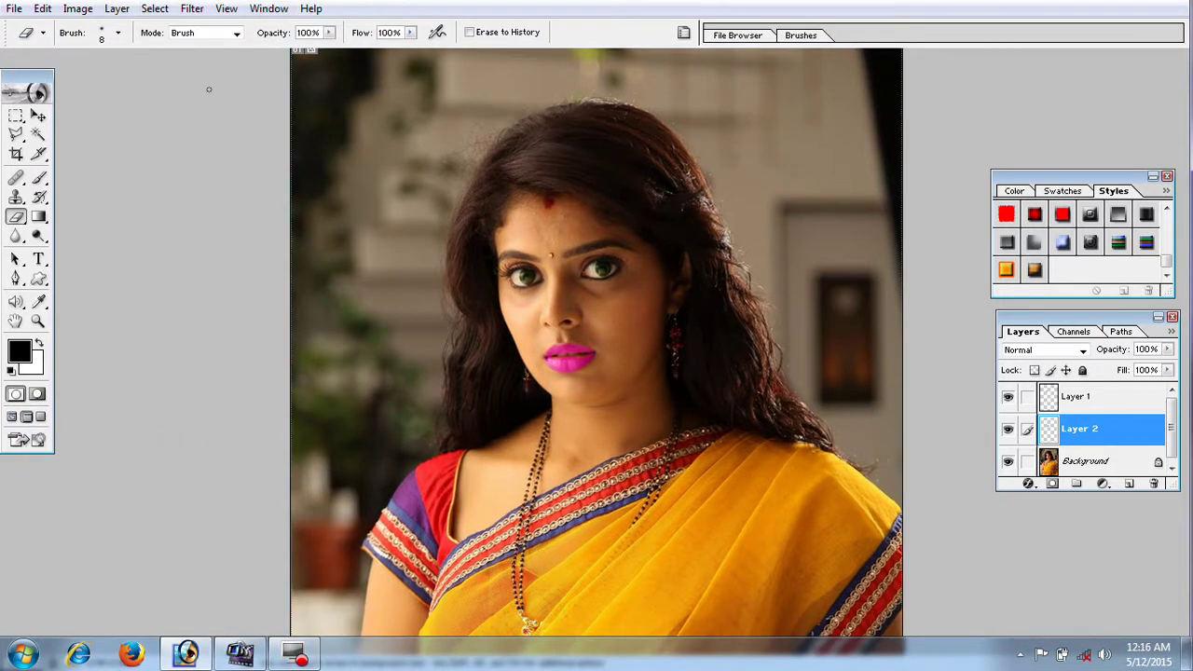
{"action": "left_click", "coordinate": [41, 417]}
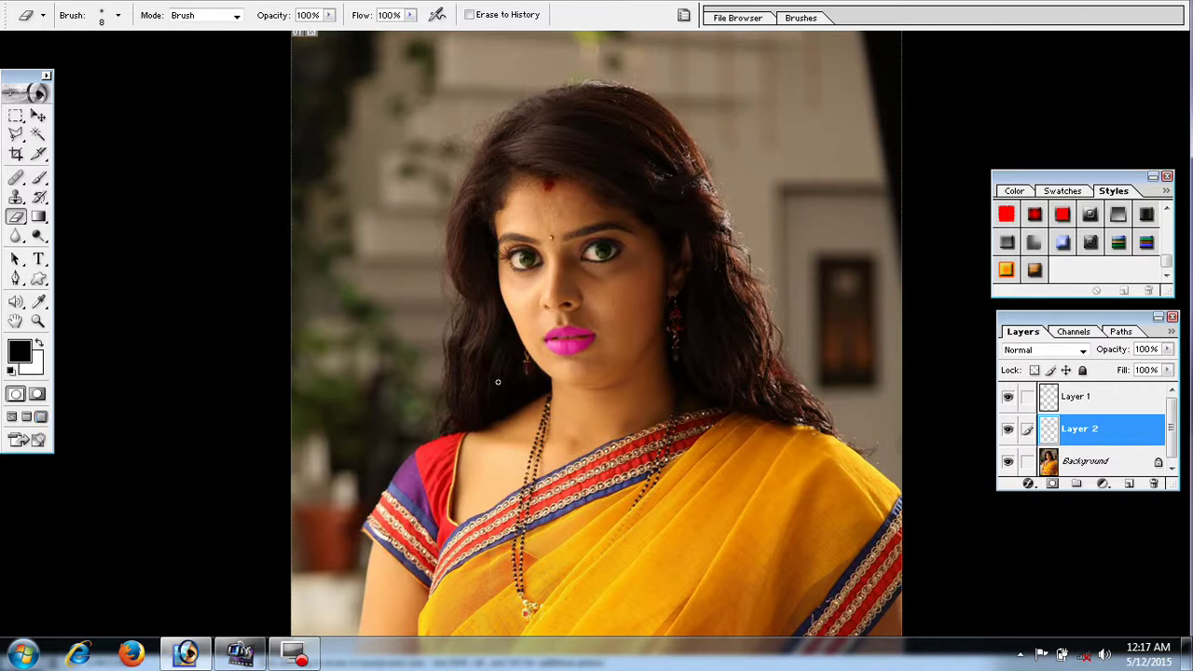
{"action": "key", "text": "f"}
{"action": "key", "text": "f"}
{"action": "key", "text": "f"}
{"action": "key", "text": "f"}
{"action": "key", "text": "f"}
{"action": "key", "text": "f"}
{"action": "key", "text": "f"}
{"action": "key", "text": "f"}
{"action": "key", "text": "f"}
{"action": "key", "text": "f"}
{"action": "left_click", "coordinate": [313, 100]}
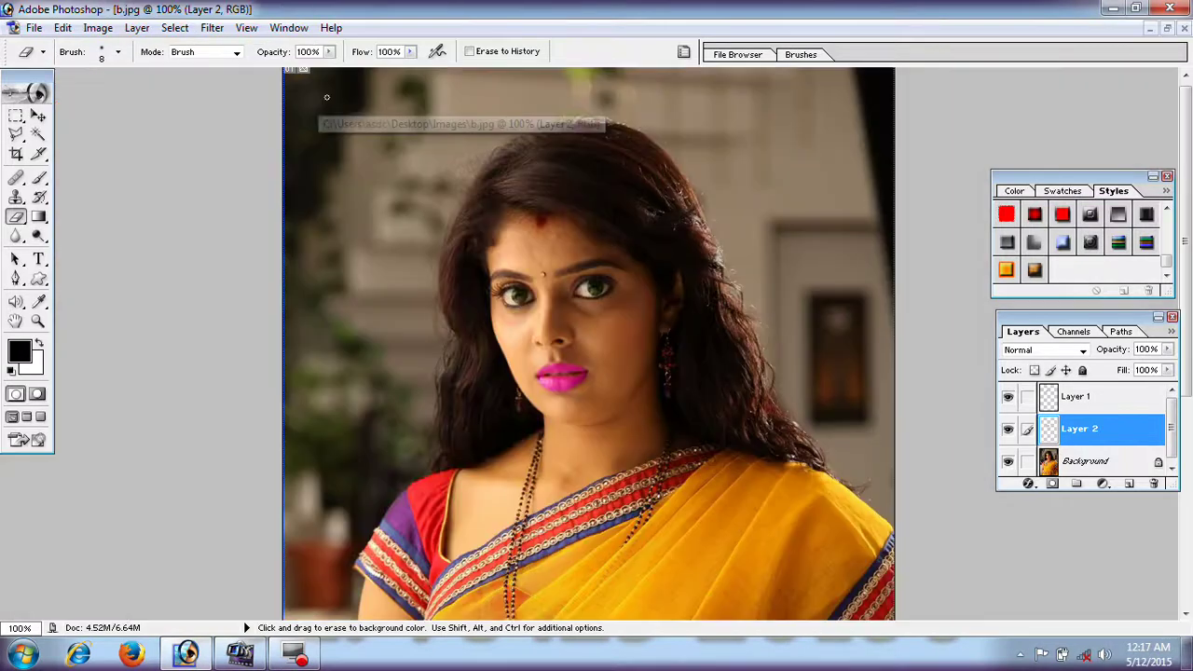
Cycle screen modes and toggle palettes, ending in Full Screen Mode with Menu Bar
{"action": "key", "text": "f"}
{"action": "key", "text": "f"}
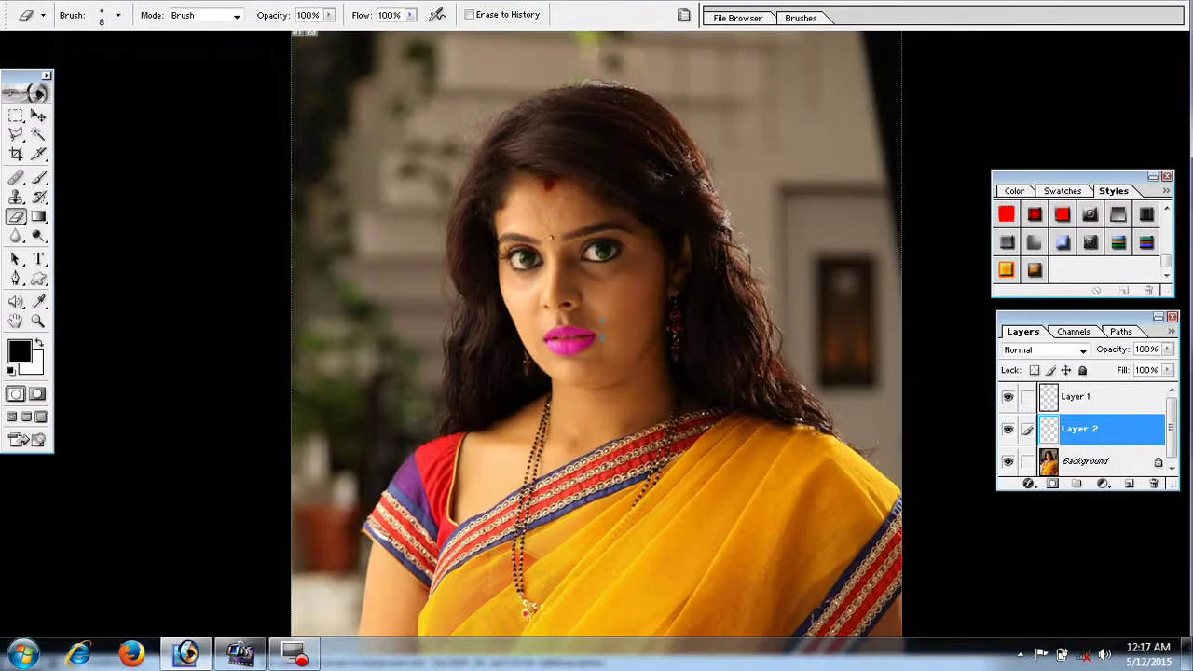
{"action": "key", "text": "Tab"}
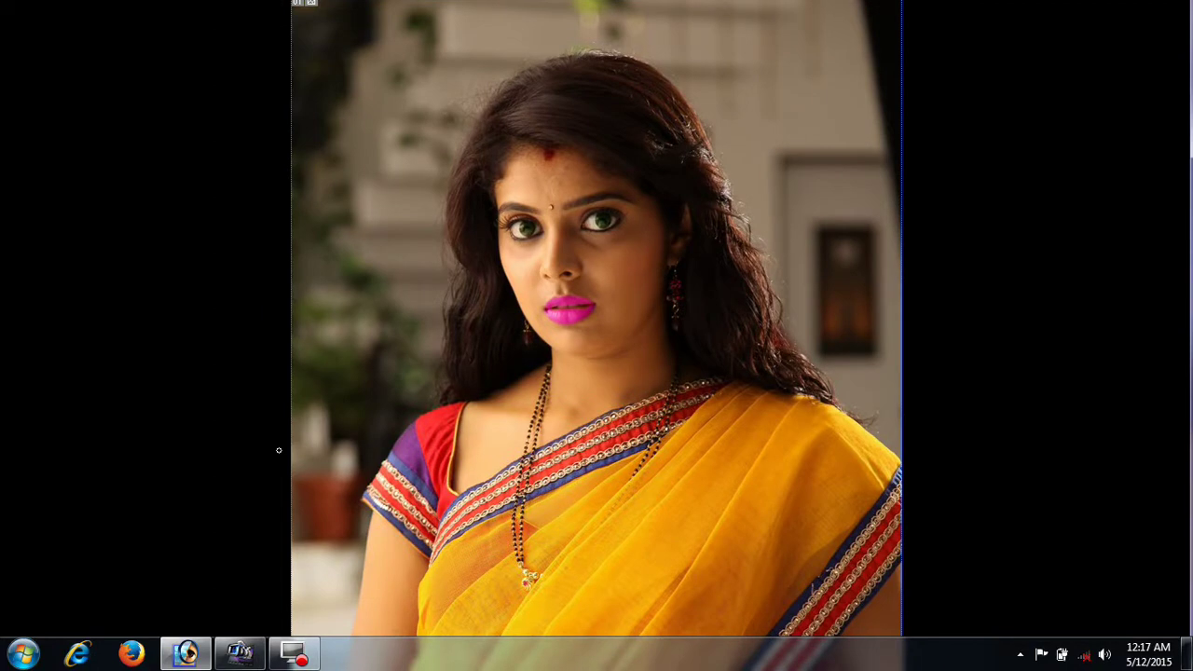
{"action": "key", "text": "Tab"}
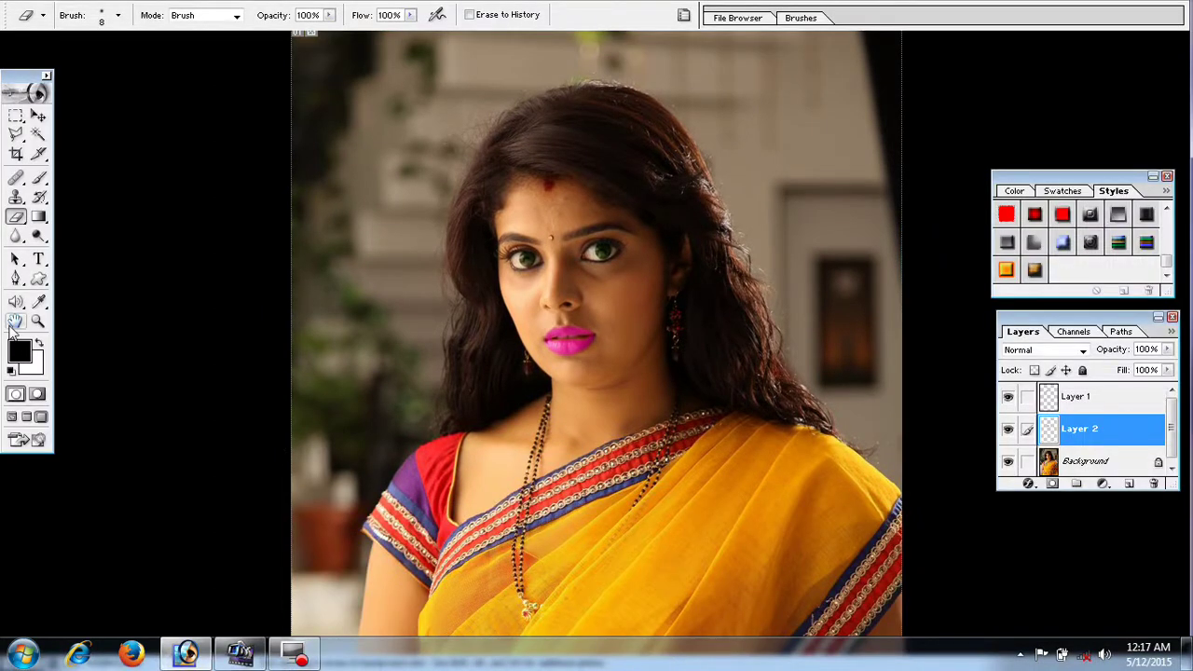
{"action": "key", "text": "Tab"}
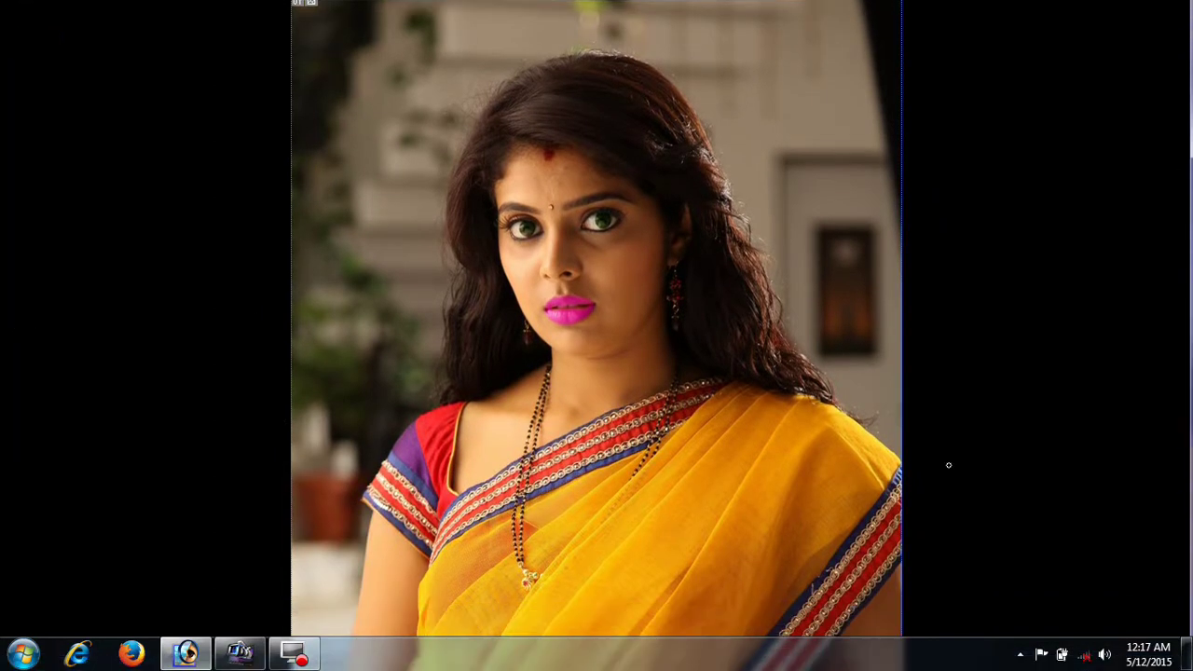
{"action": "key", "text": "Tab"}
{"action": "key", "text": "Tab"}
{"action": "key", "text": "Tab"}
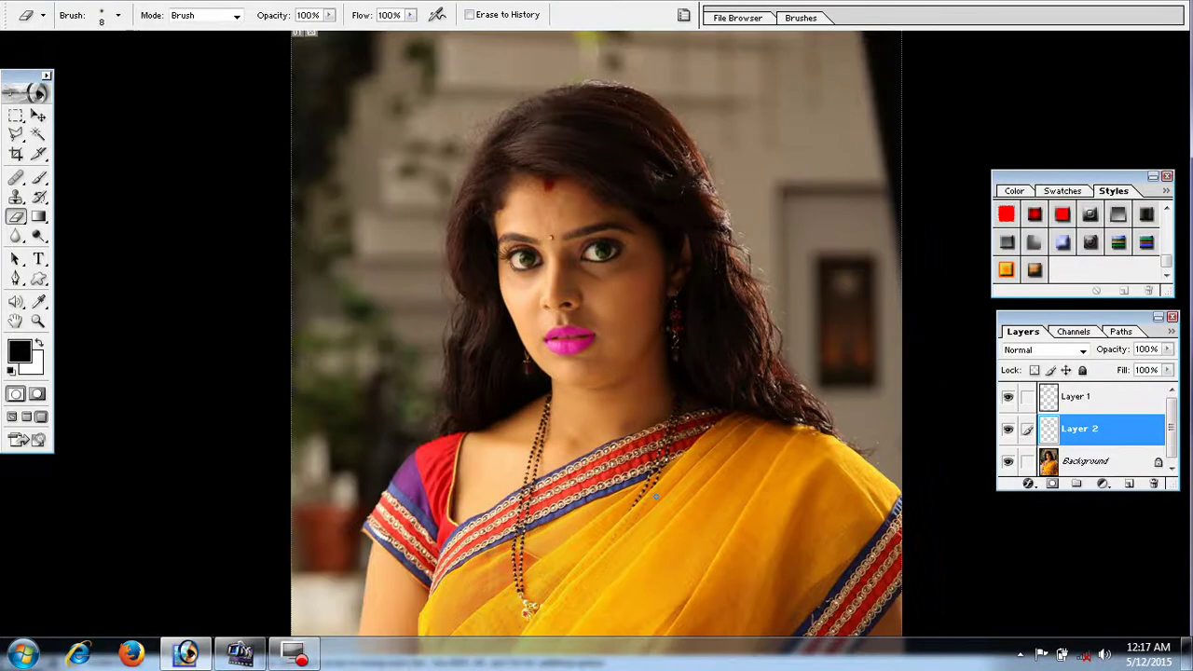
{"action": "key", "text": "f"}
{"action": "key", "text": "f"}
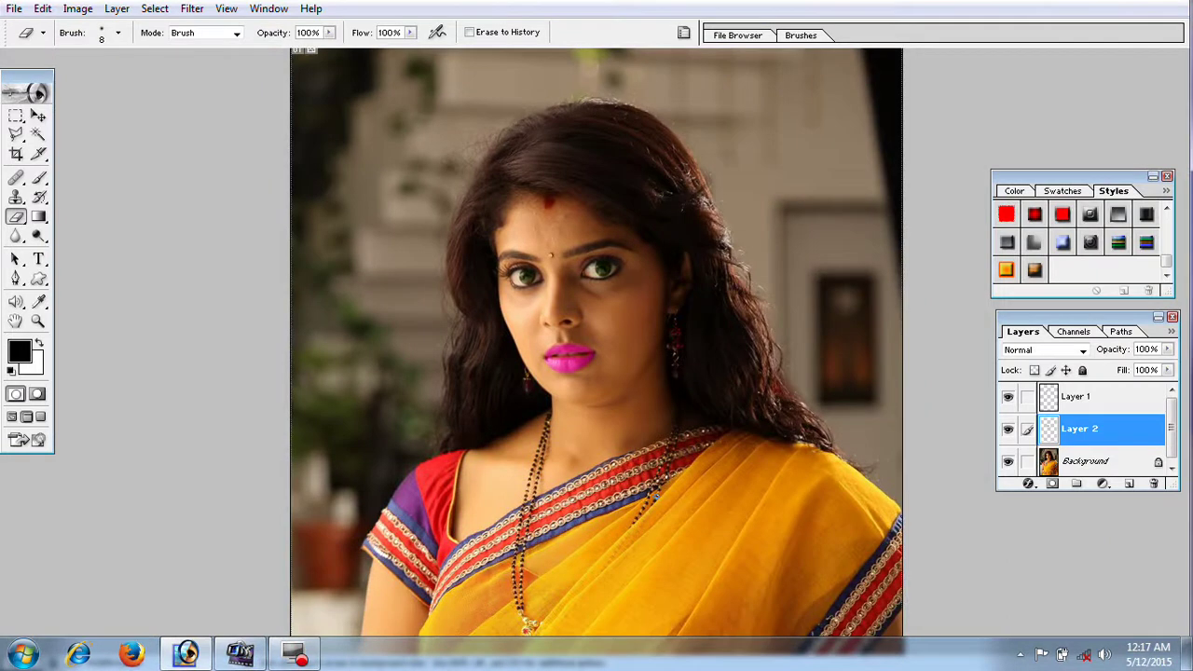
{"action": "key", "text": "Tab"}
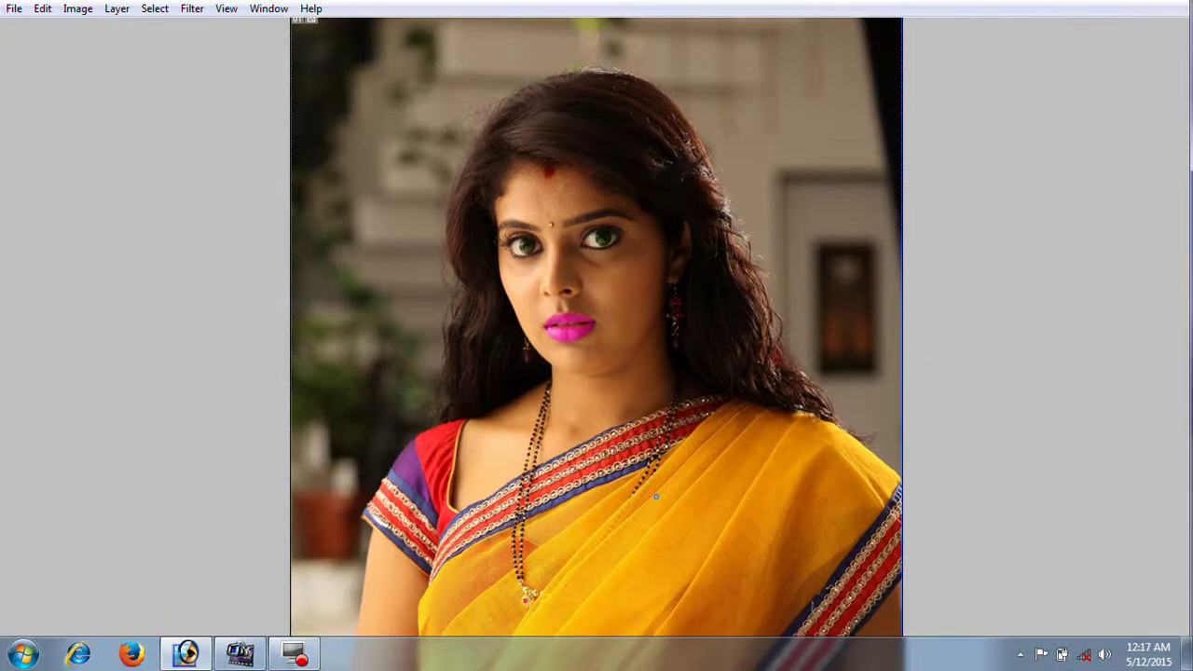
{"action": "key", "text": "Tab"}
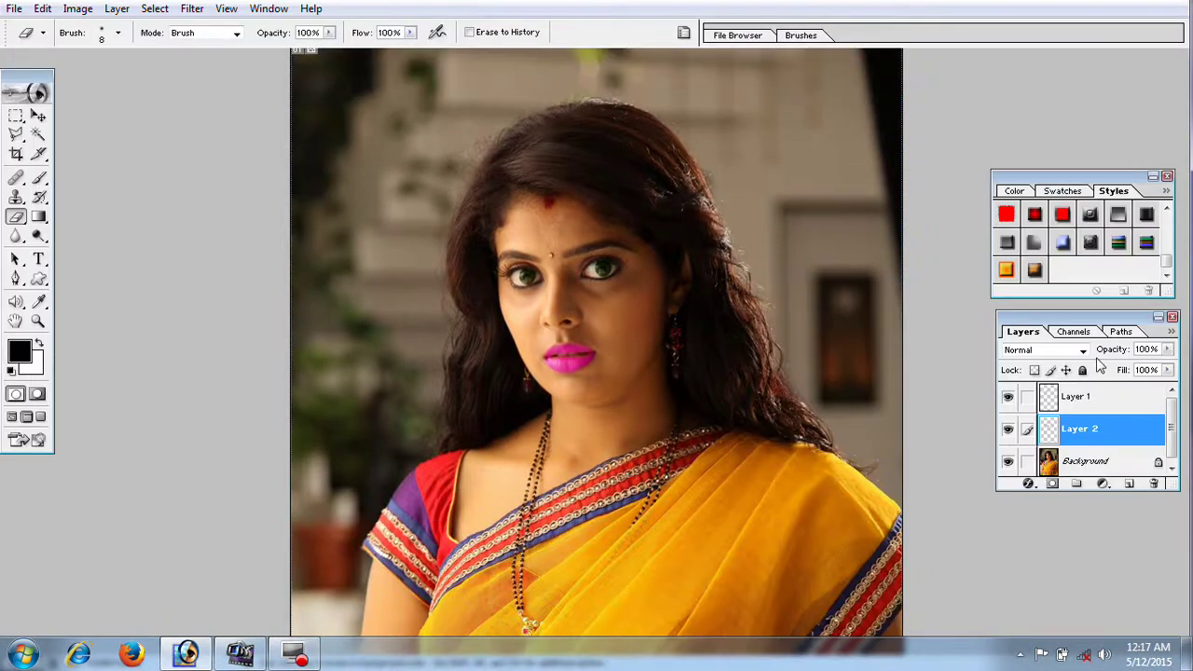
{"action": "key", "text": "Tab"}
{"action": "key", "text": "Tab"}
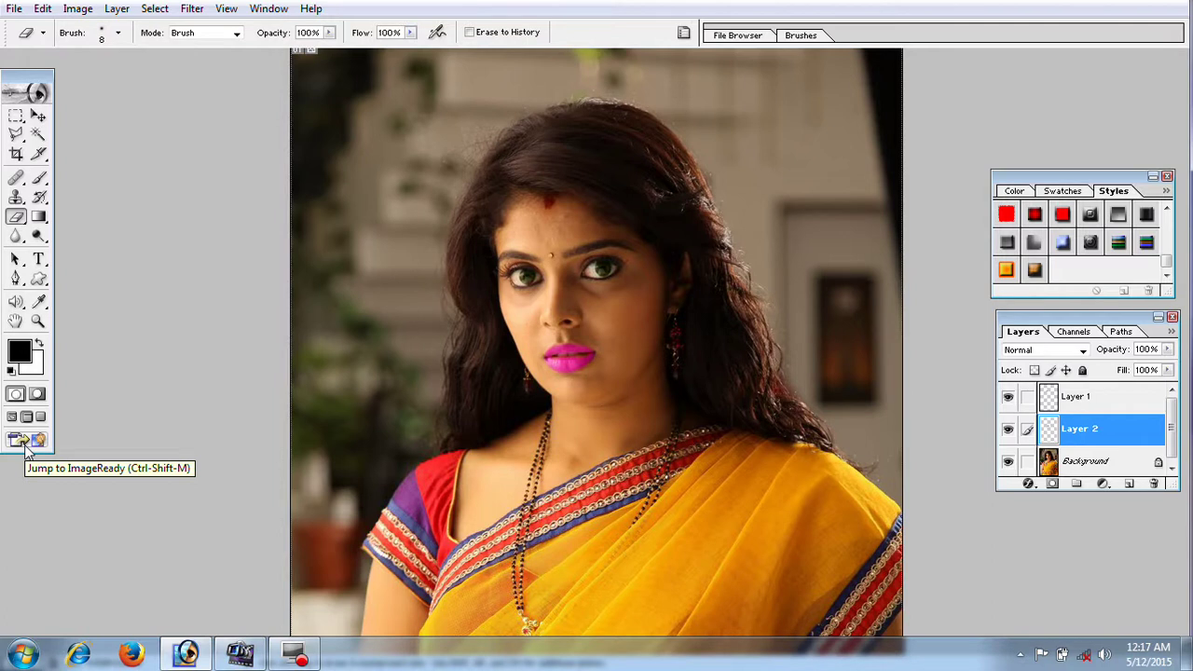
{"action": "left_click", "coordinate": [25, 445]}
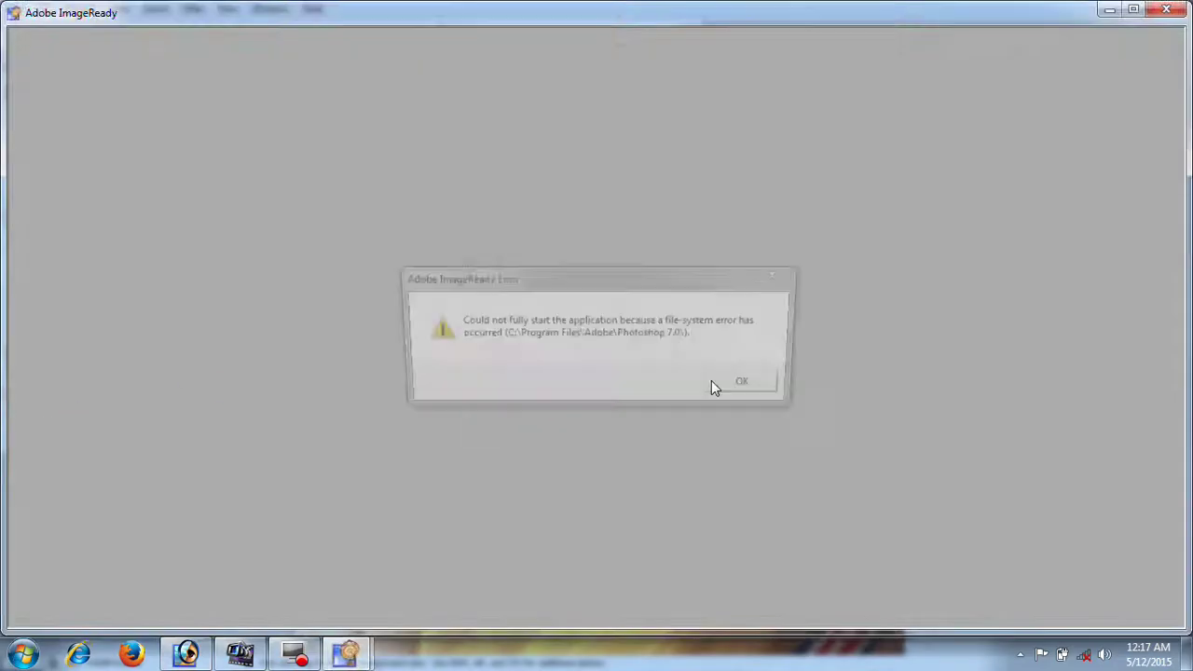
{"action": "left_click", "coordinate": [736, 381]}
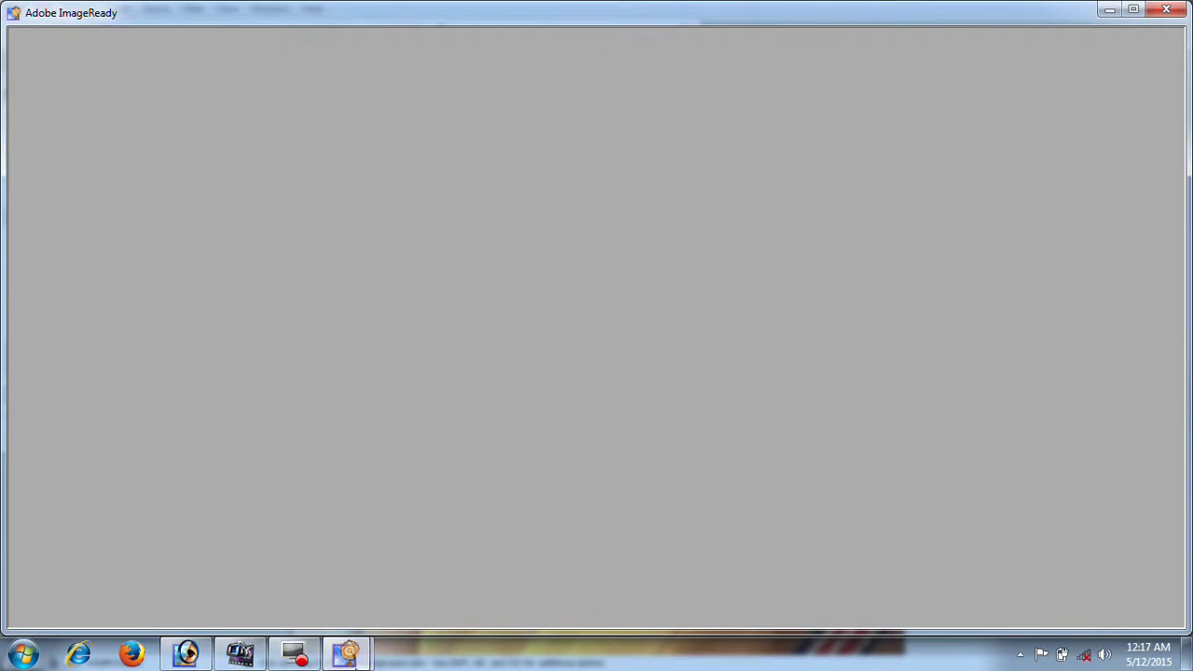
{"action": "mouse_move", "coordinate": [346, 654]}
{"action": "left_click", "coordinate": [503, 568]}
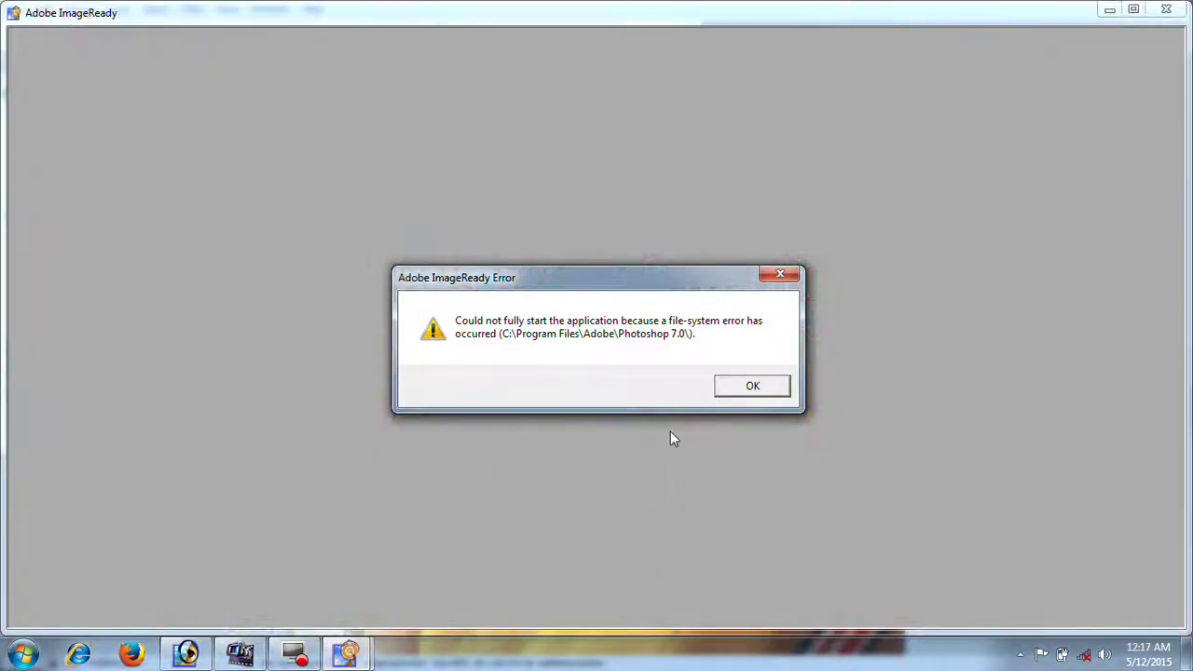
{"action": "left_click", "coordinate": [769, 387]}
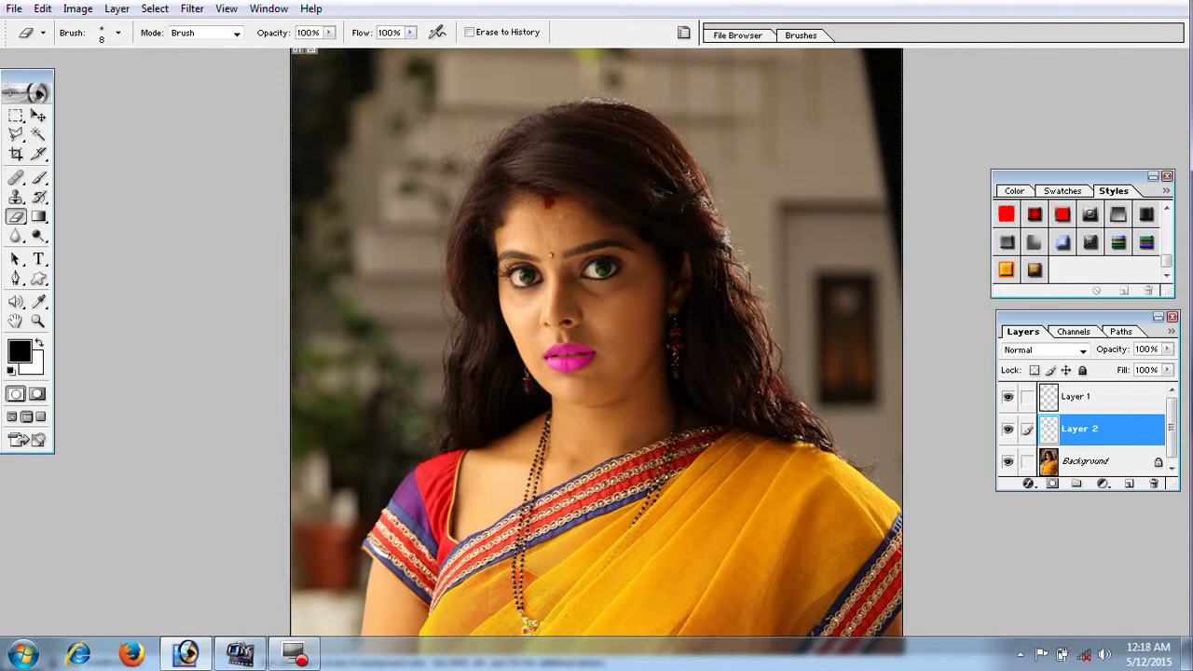
Return to Standard Screen Mode and minimize Photoshop to the desktop
{"action": "key", "text": "Tab"}
{"action": "key", "text": "Tab"}
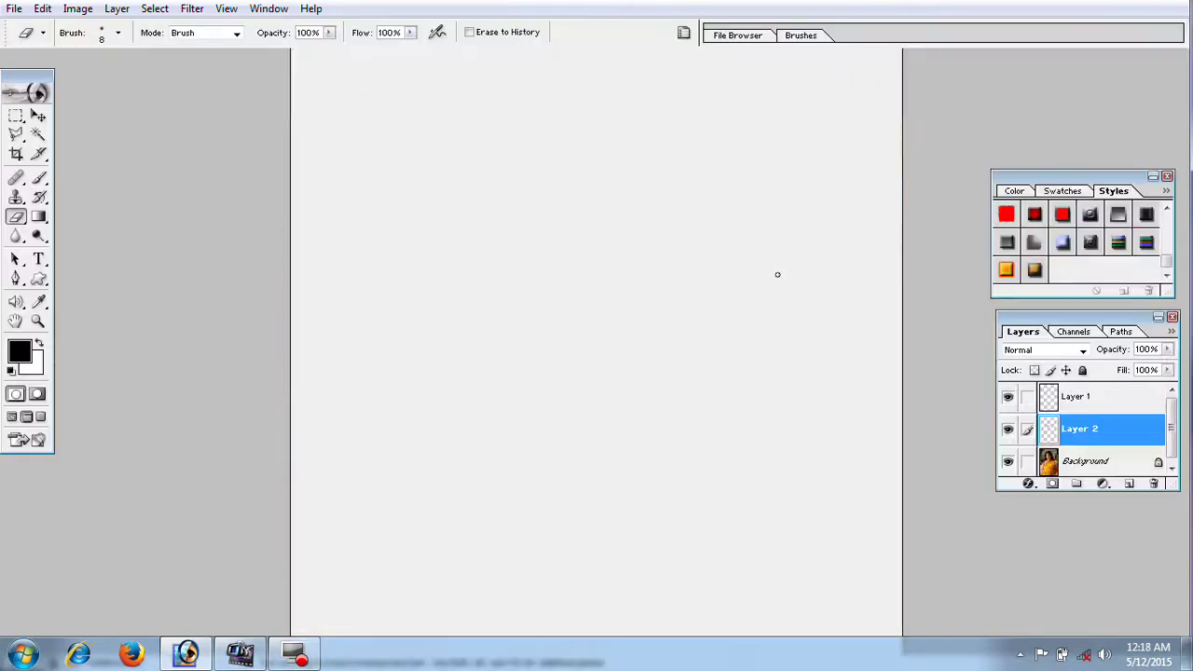
{"action": "left_click", "coordinate": [15, 395]}
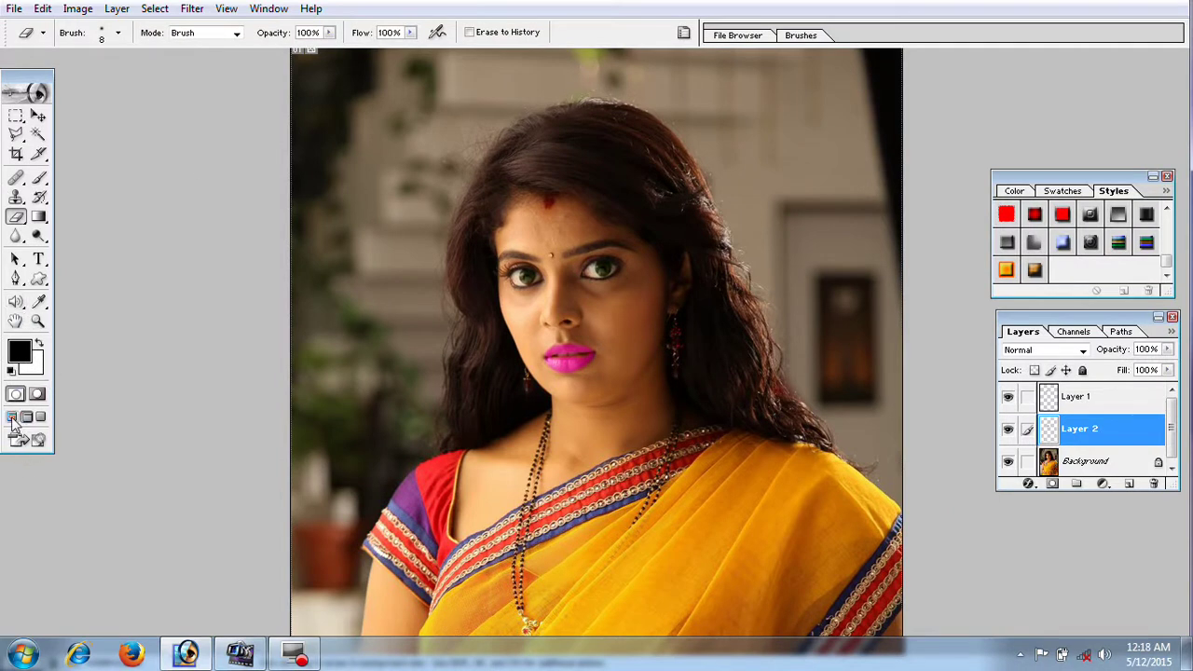
{"action": "left_click", "coordinate": [12, 416]}
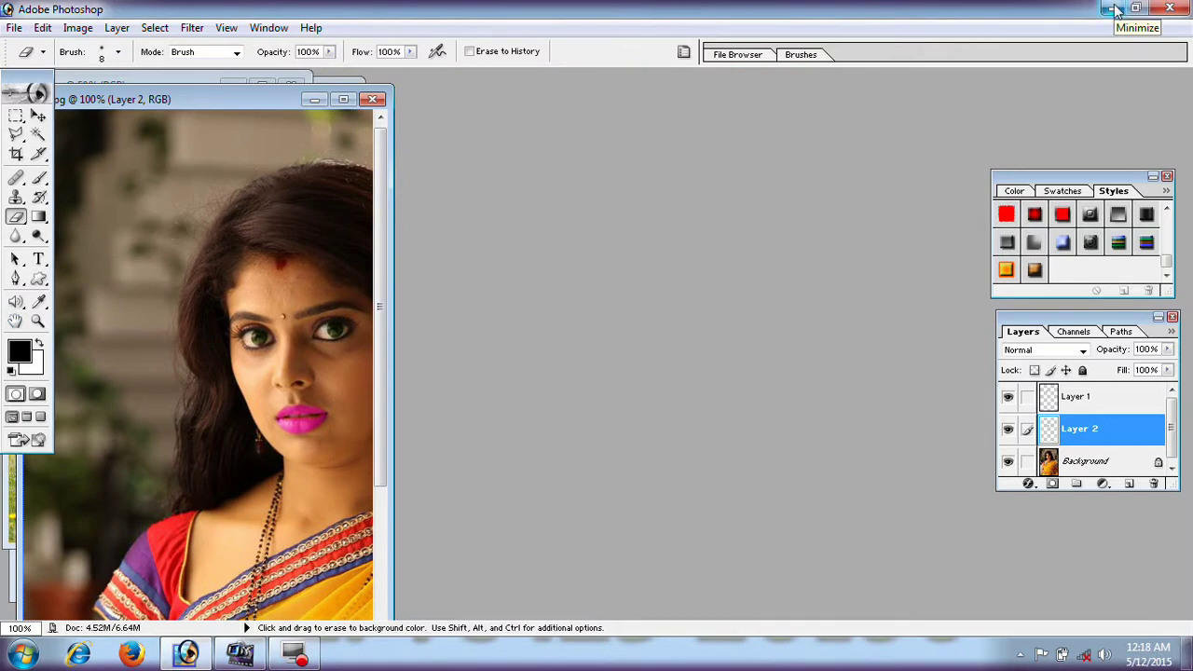
{"action": "left_click", "coordinate": [1115, 9]}
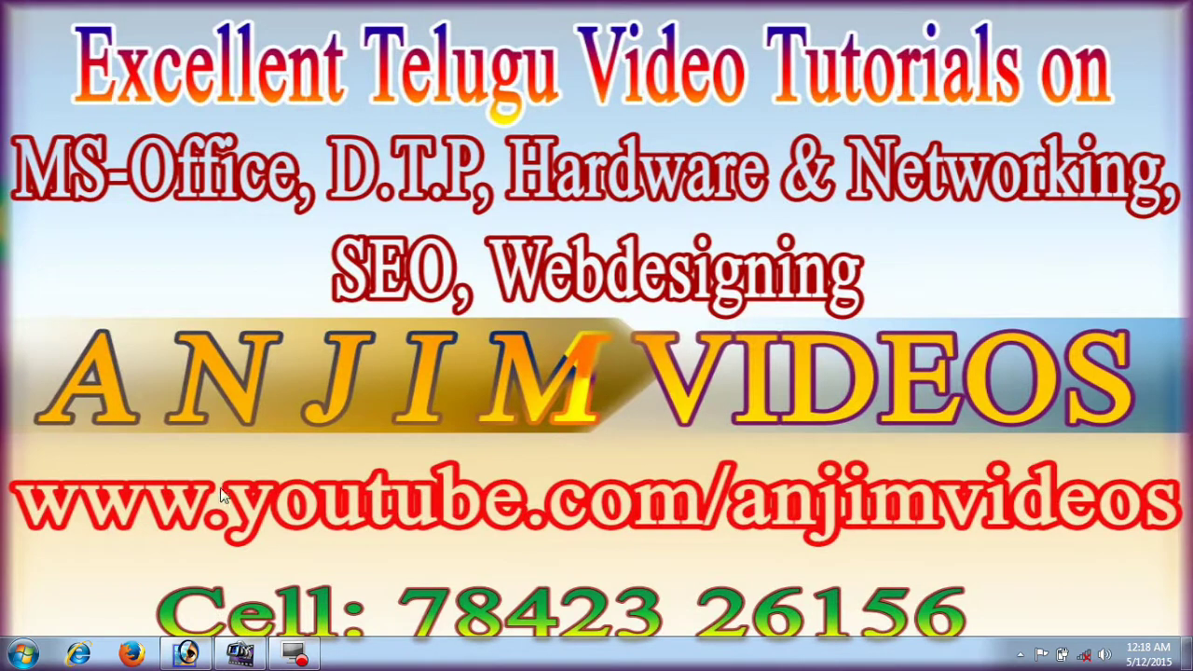